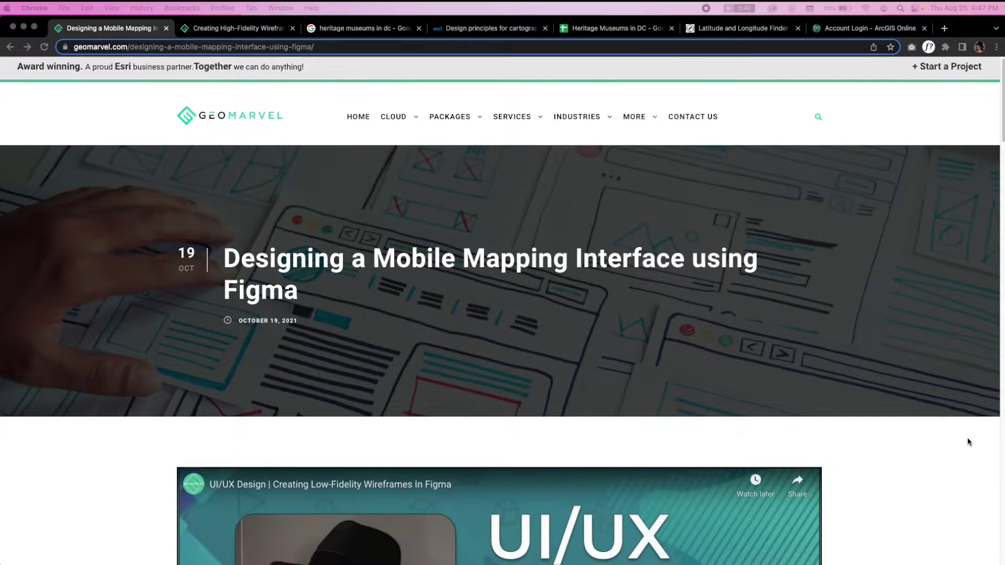
Browse the GeoMarvel Figma wireframe articles, including High-Fidelity Wireframes, then switch to the 'heritage museums in dc' results
scroll(979, 437, down, 5)
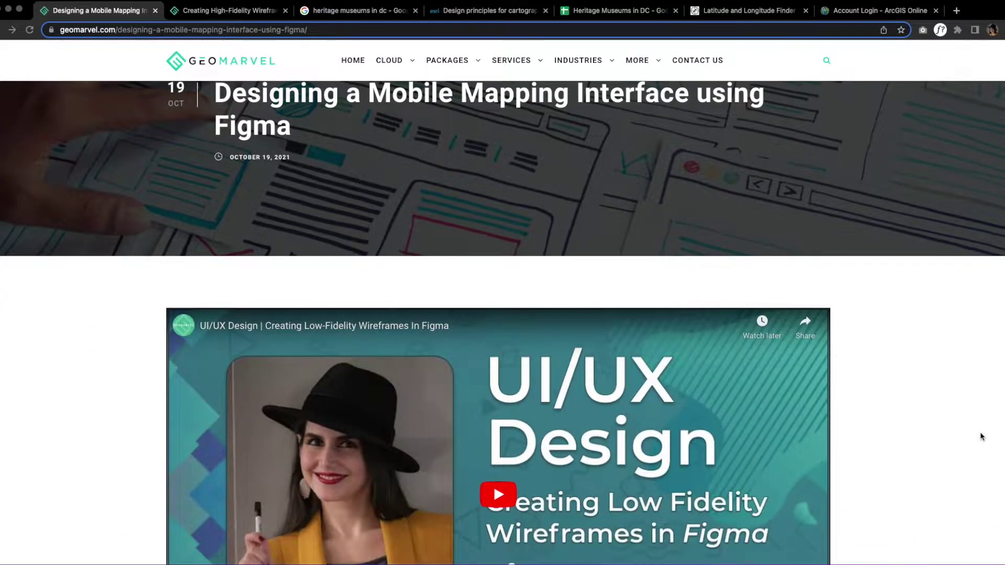
scroll(981, 437, down, 3)
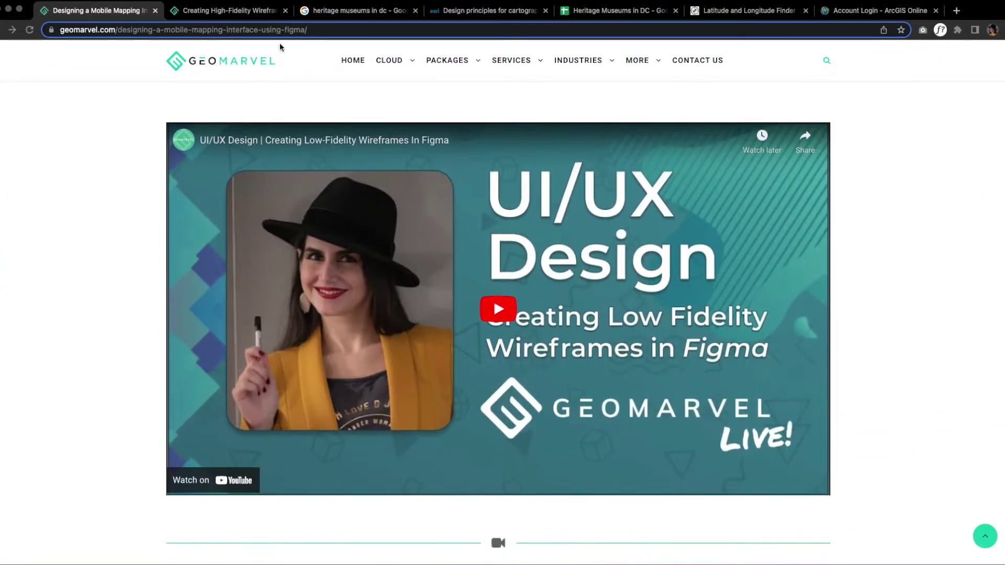
click(220, 10)
scroll(862, 334, down, 6)
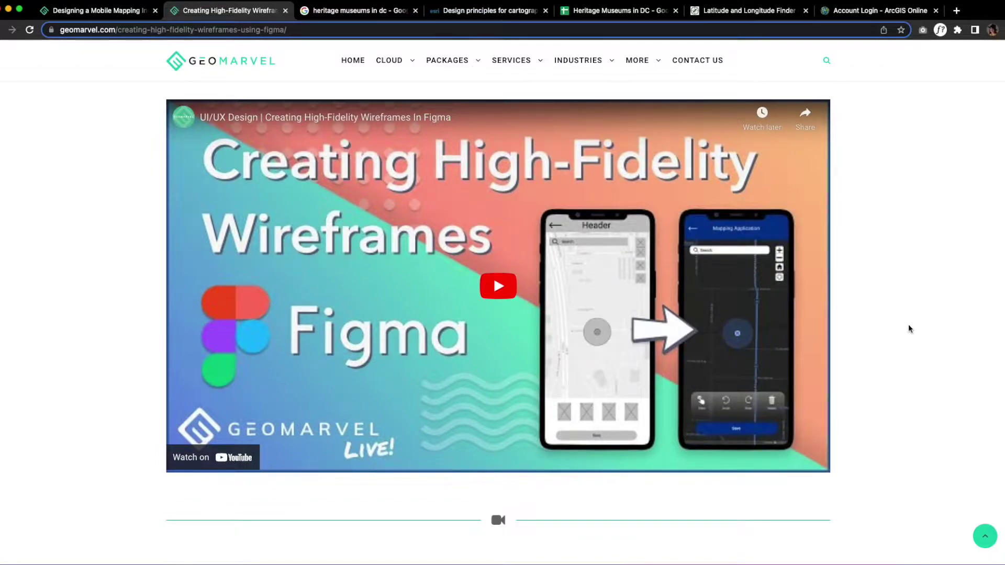
scroll(909, 325, up, 1)
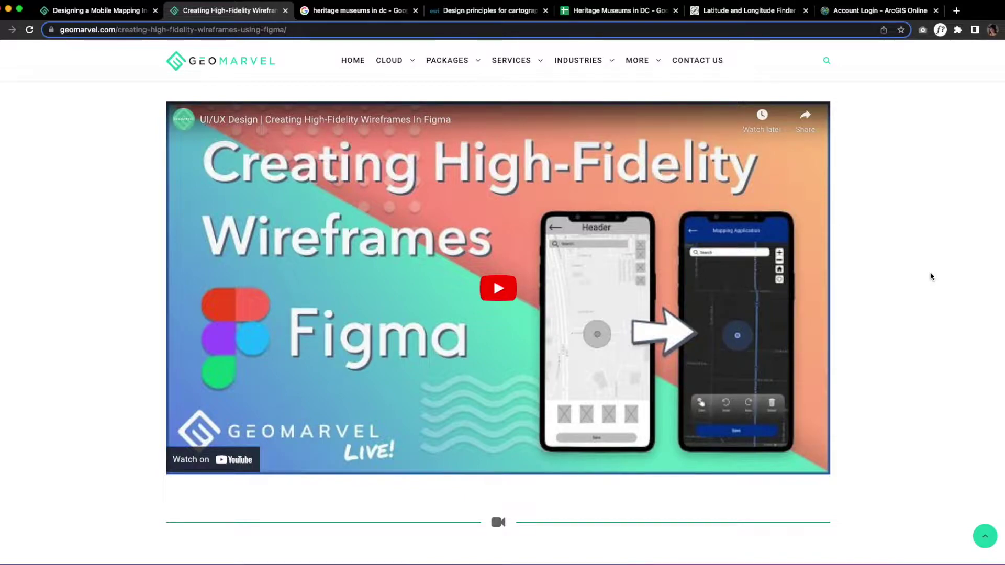
click(329, 10)
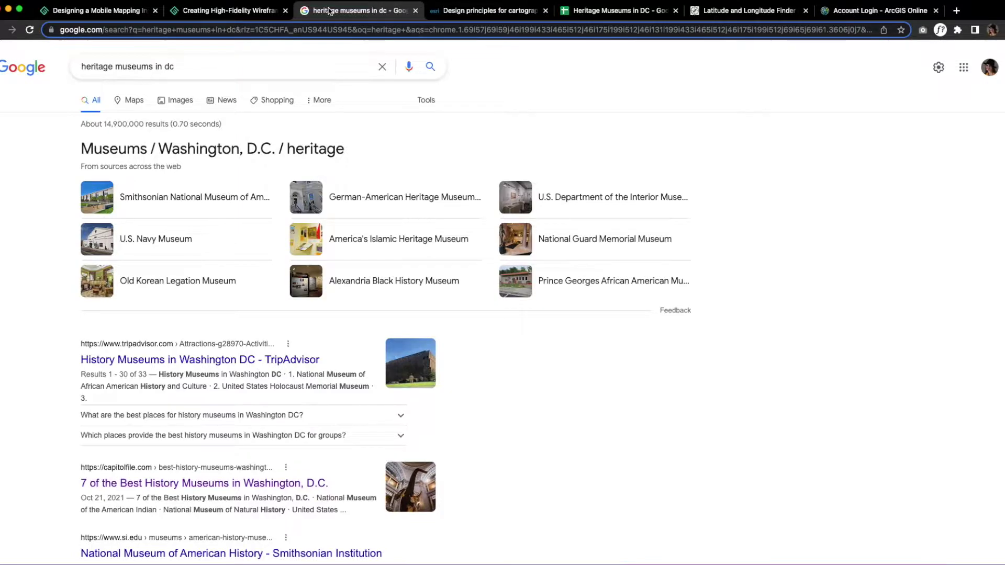
Read the cartography design principles article down to Hierarchical Organization, then return to the museums spreadsheet
click(487, 11)
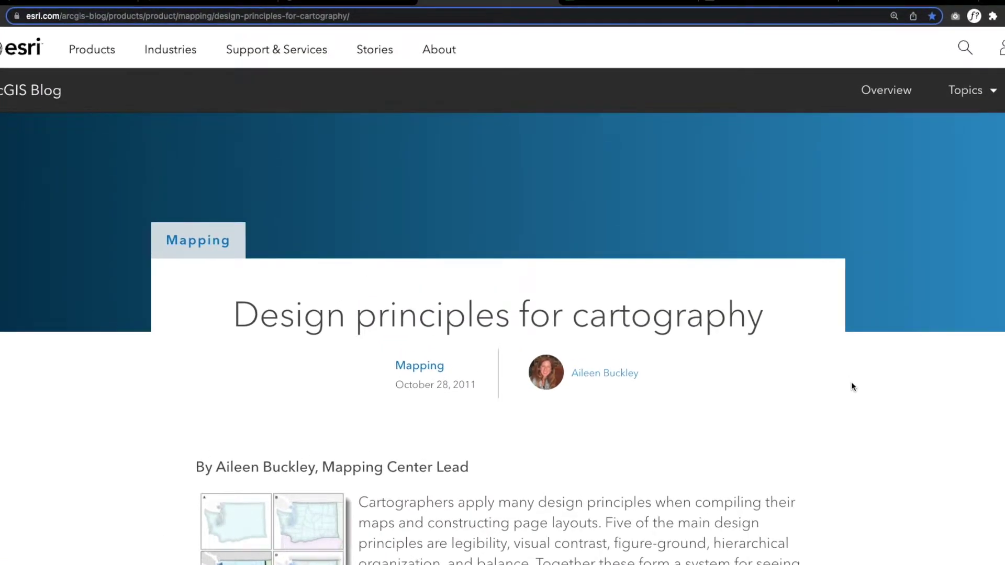
scroll(851, 387, down, 7)
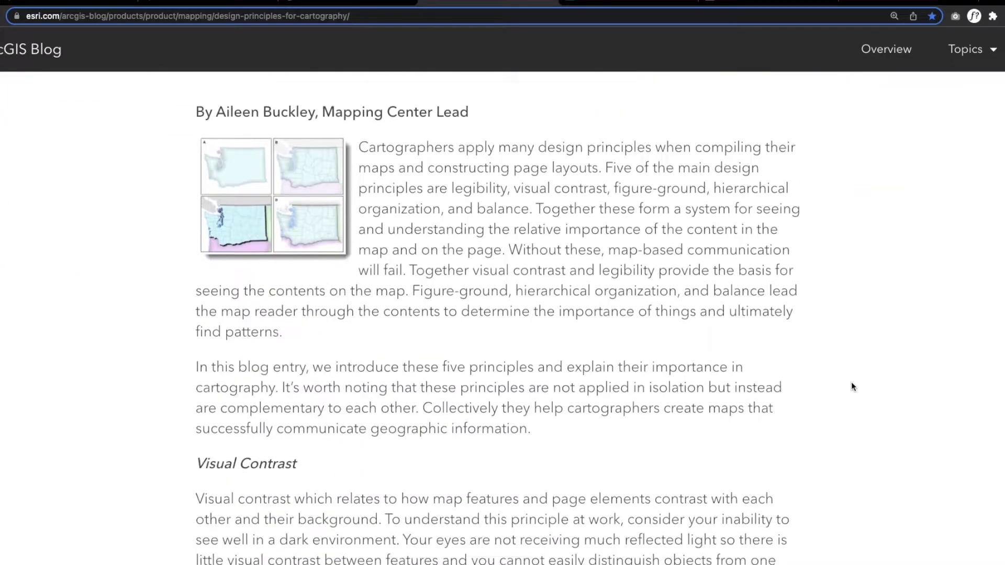
scroll(852, 384, down, 6)
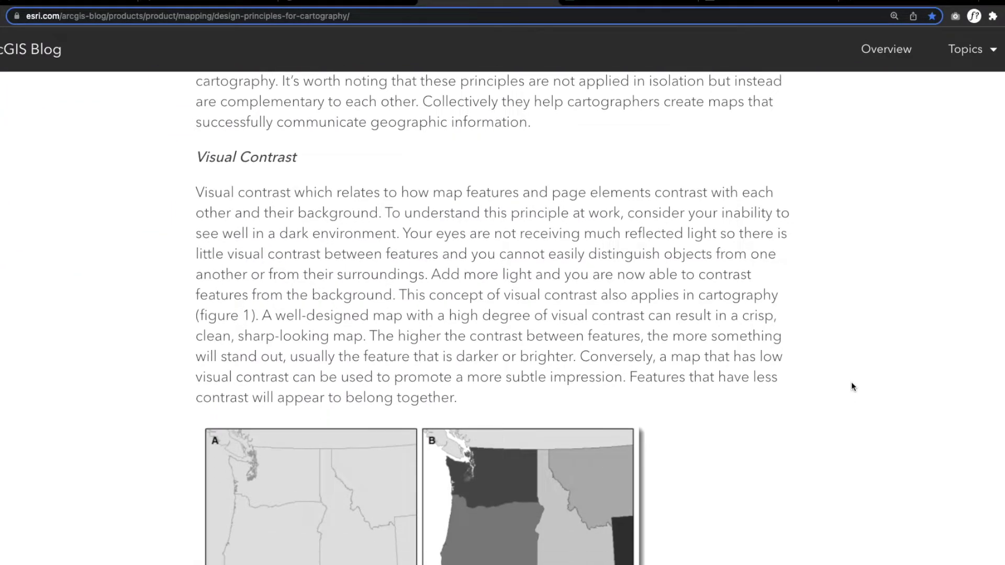
scroll(852, 387, down, 5)
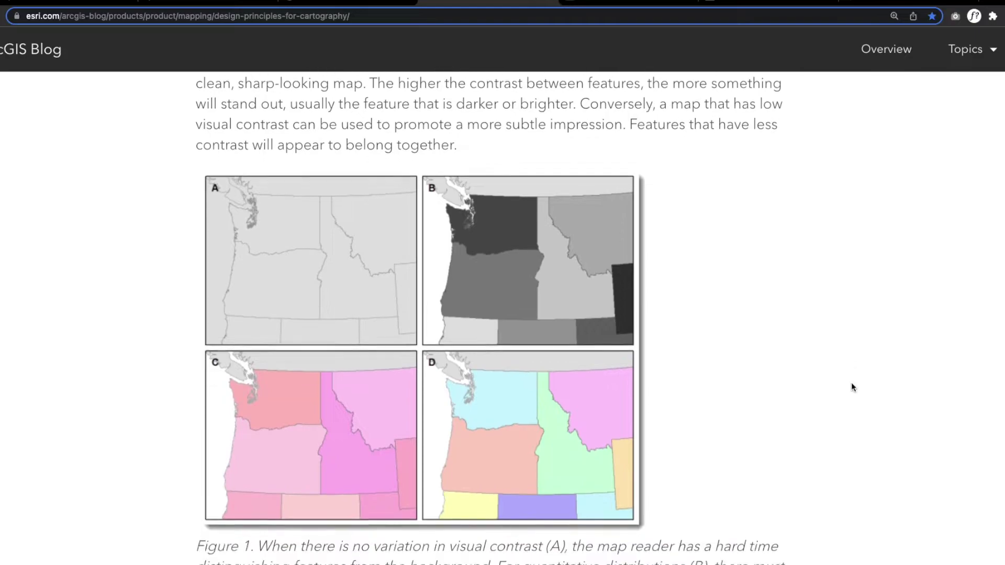
scroll(852, 387, down, 6)
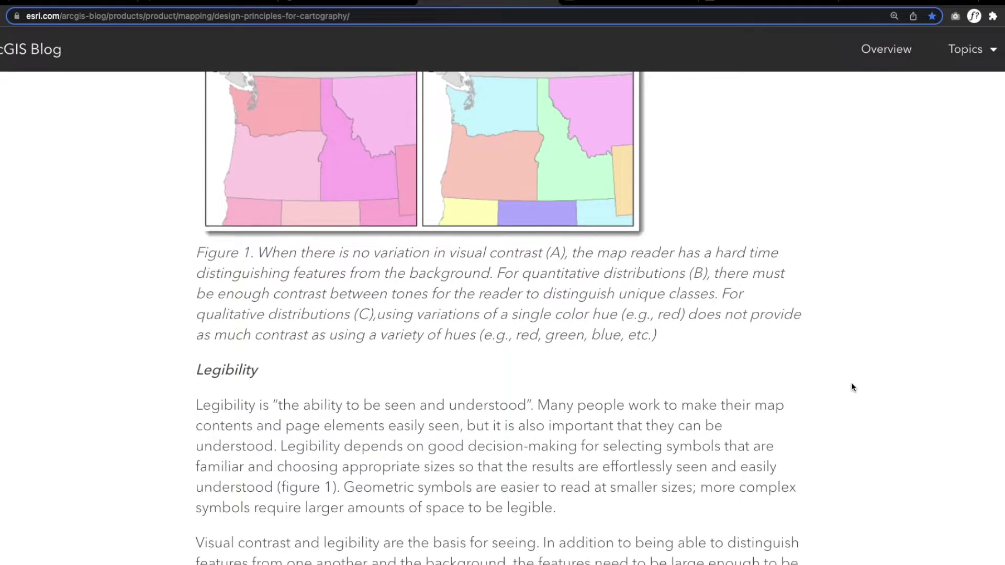
scroll(852, 387, down, 12)
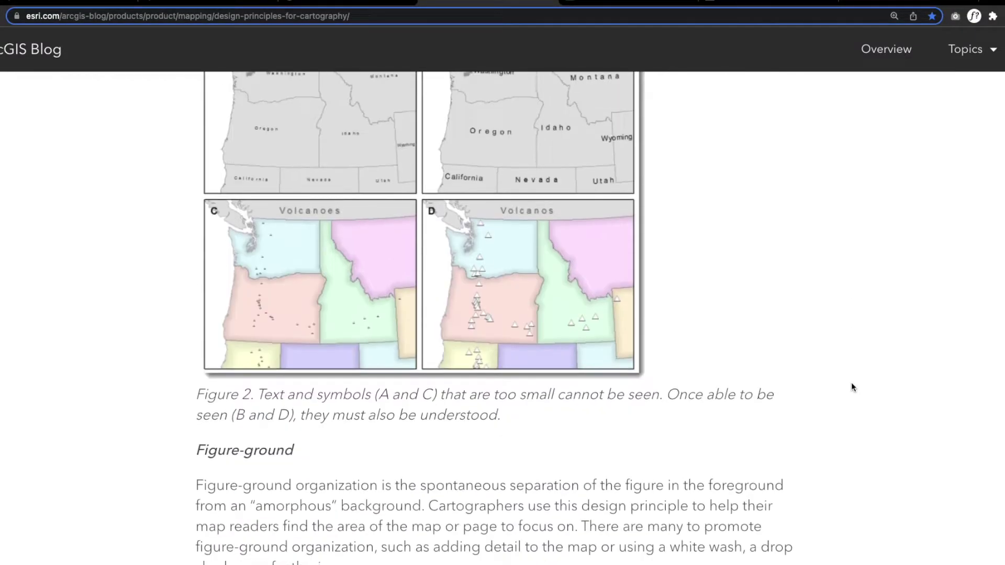
scroll(851, 382, down, 14)
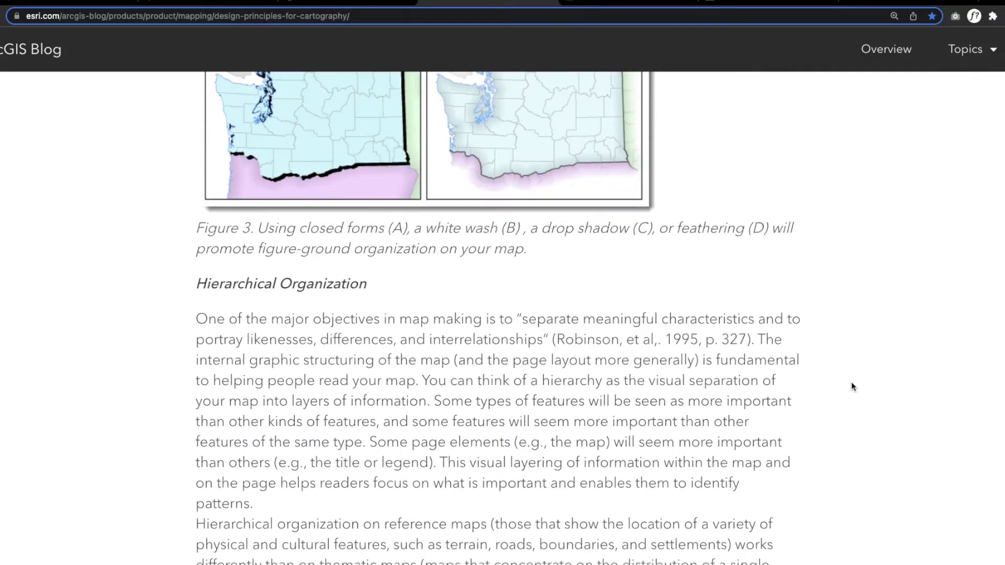
scroll(852, 382, down, 3)
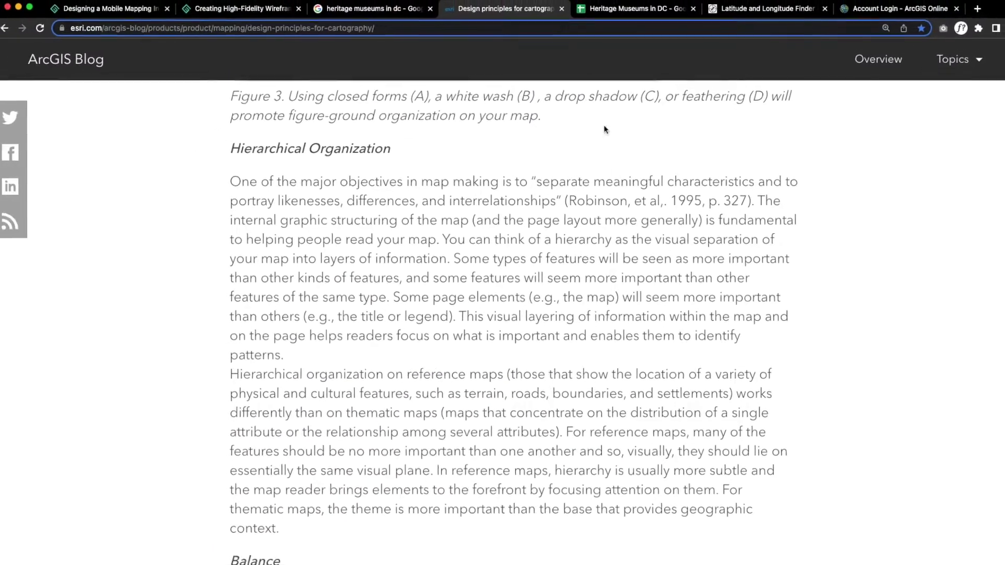
click(605, 11)
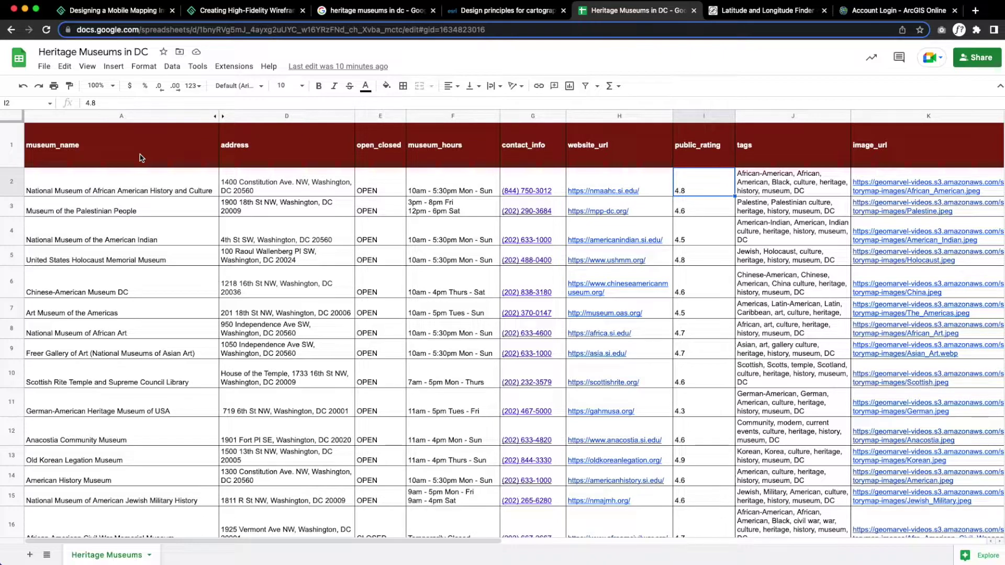
Review the spreadsheet's column headers, museum_name through image_url, and open the first museum's image
click(140, 158)
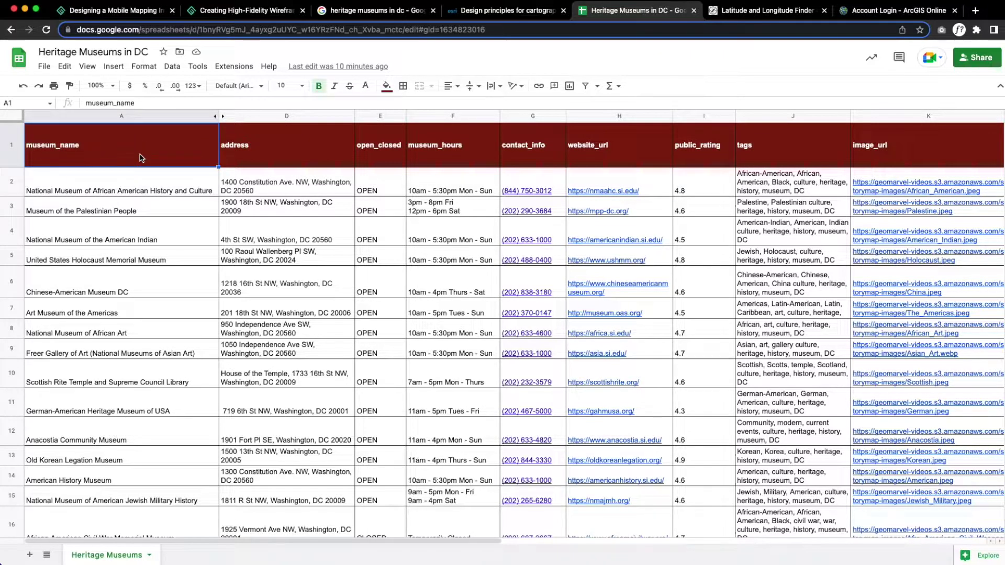
click(308, 159)
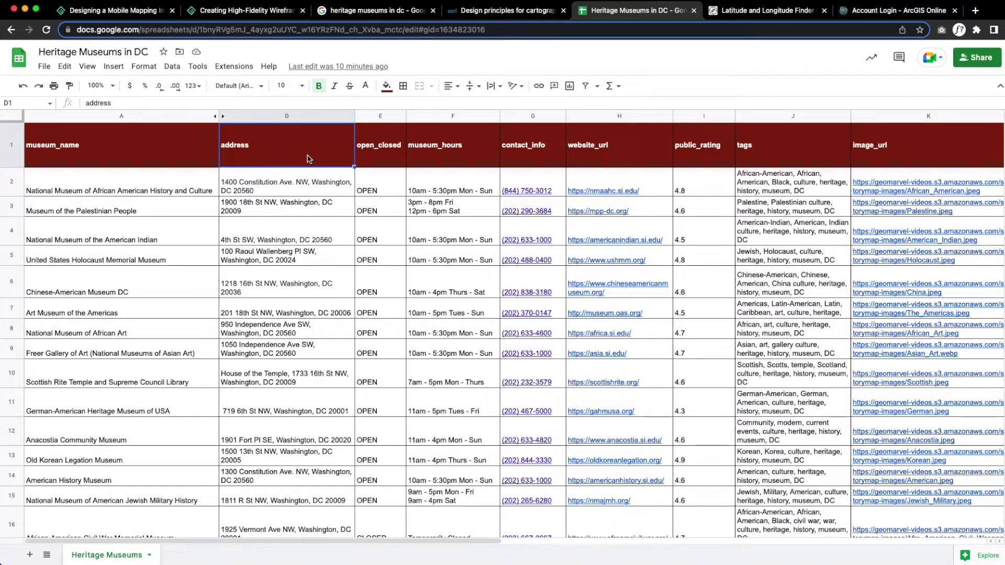
click(389, 160)
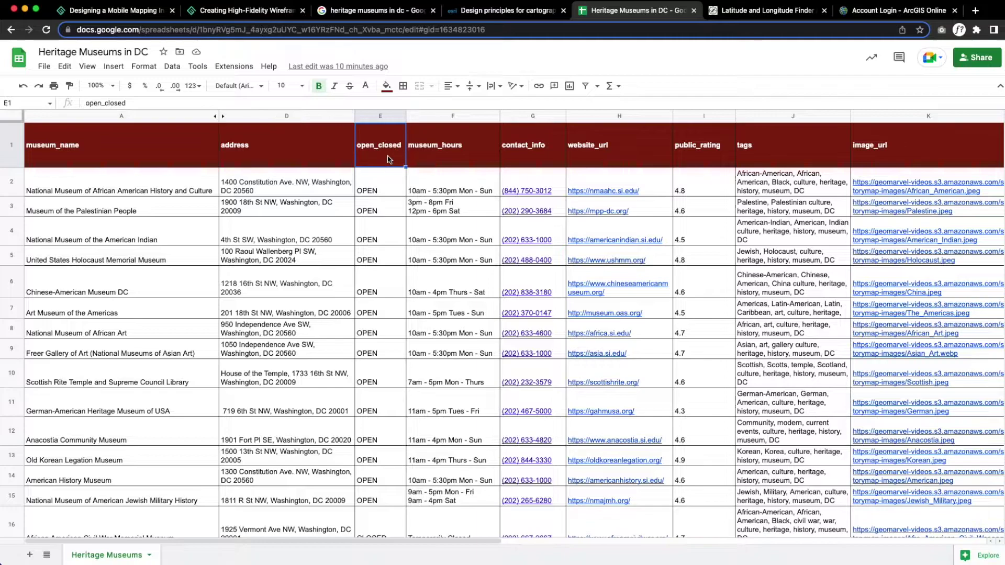
click(448, 156)
click(518, 153)
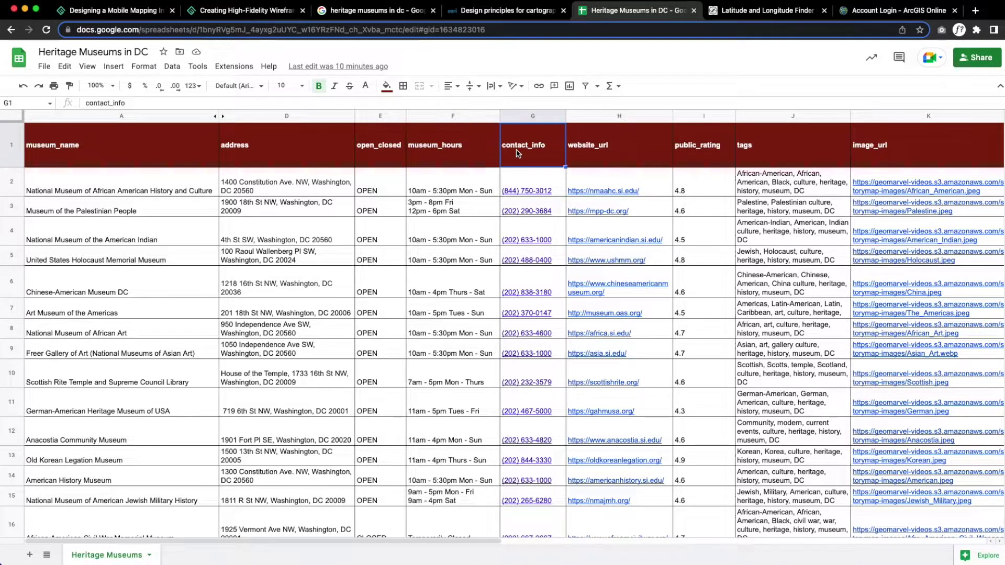
click(590, 148)
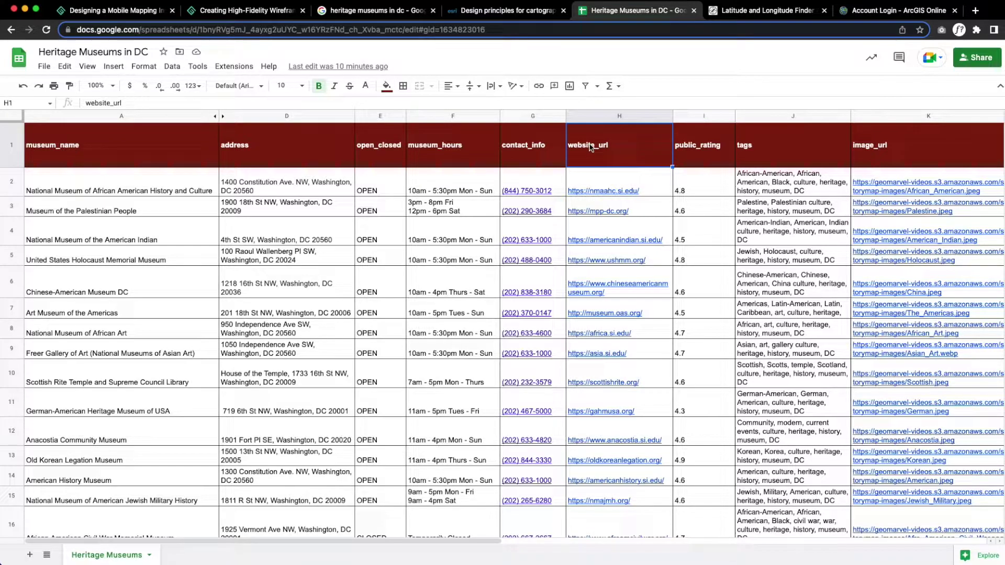
click(715, 149)
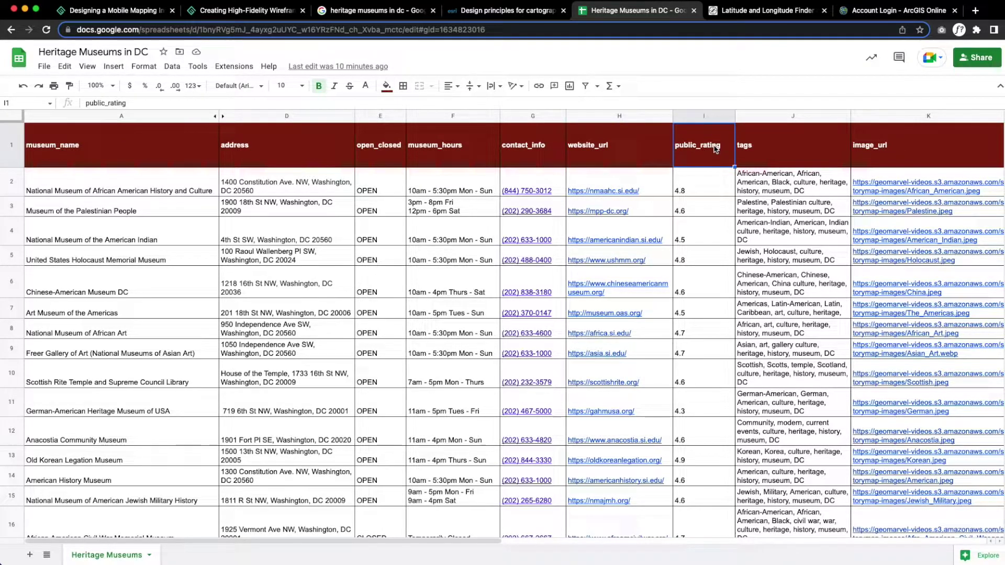
click(766, 150)
click(861, 150)
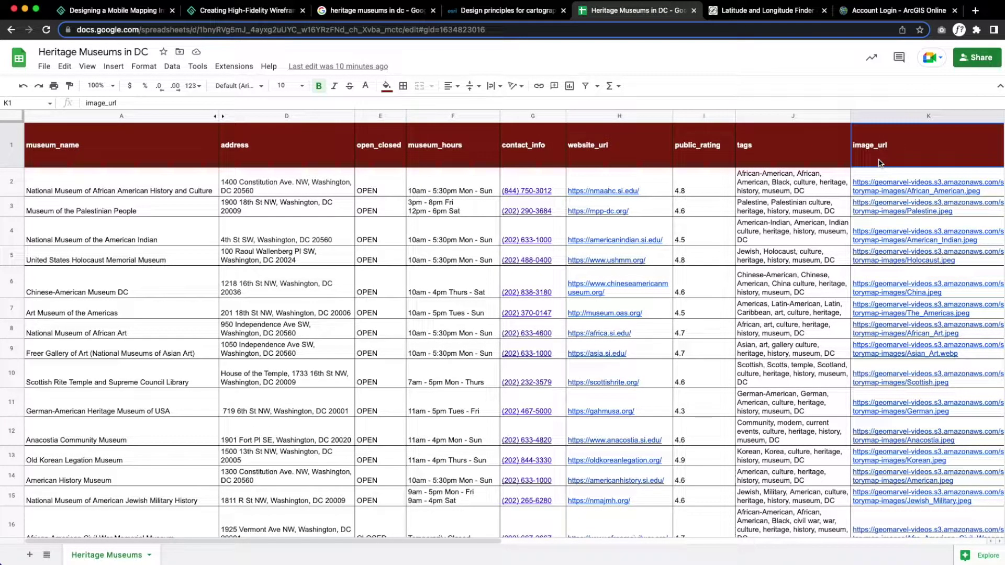
mouse_move(882, 181)
click(885, 211)
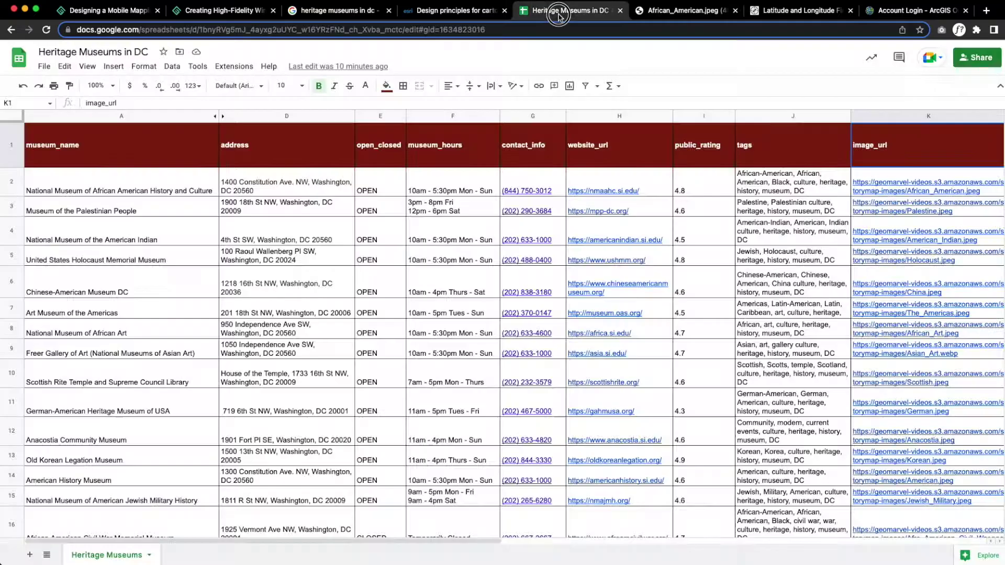
Select the first museum's full address, 1400 Constitution Ave. NW, Washington, DC 20560, in cell D2
click(560, 12)
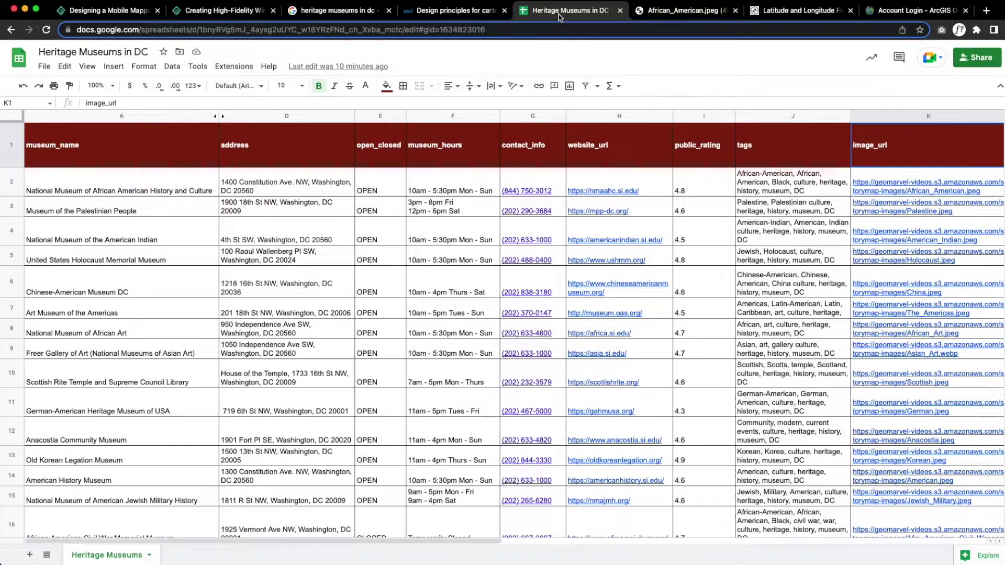
double_click(72, 146)
drag(82, 129, 17, 131)
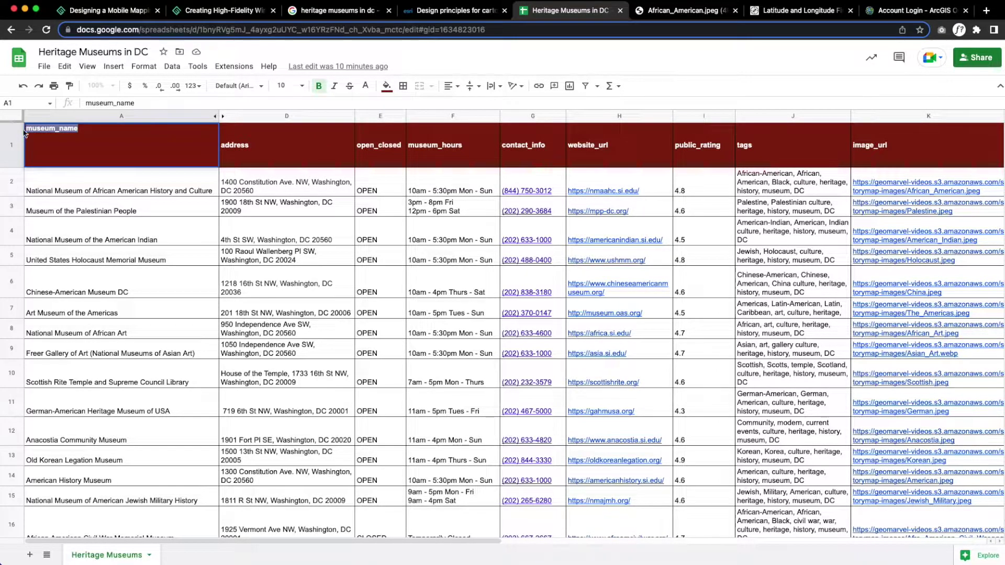
click(88, 136)
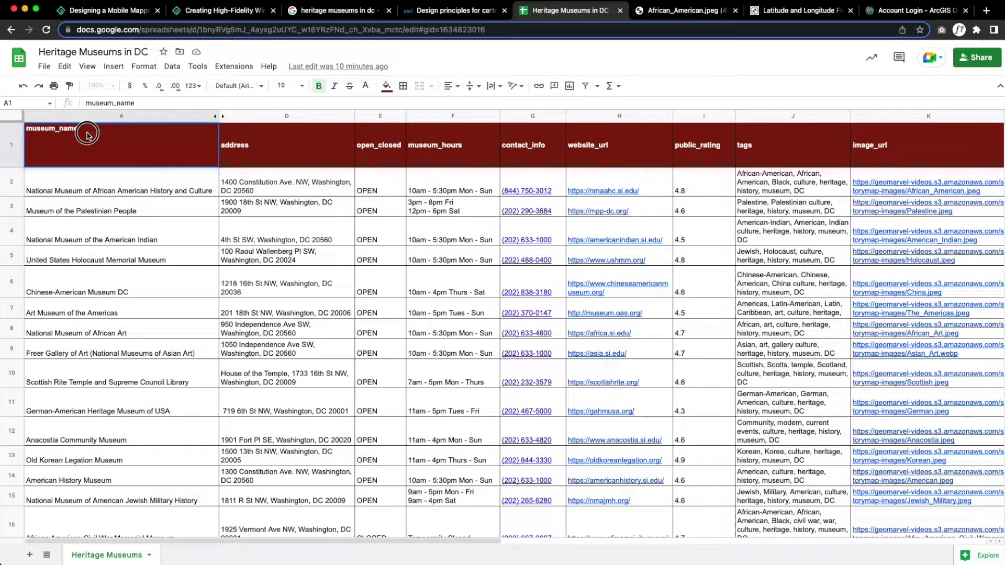
click(105, 180)
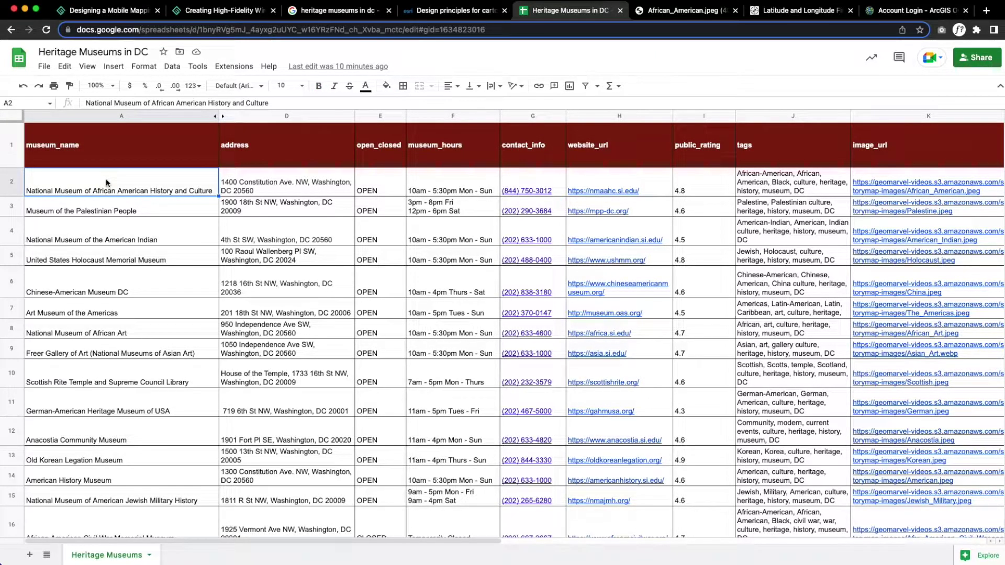
double_click(238, 192)
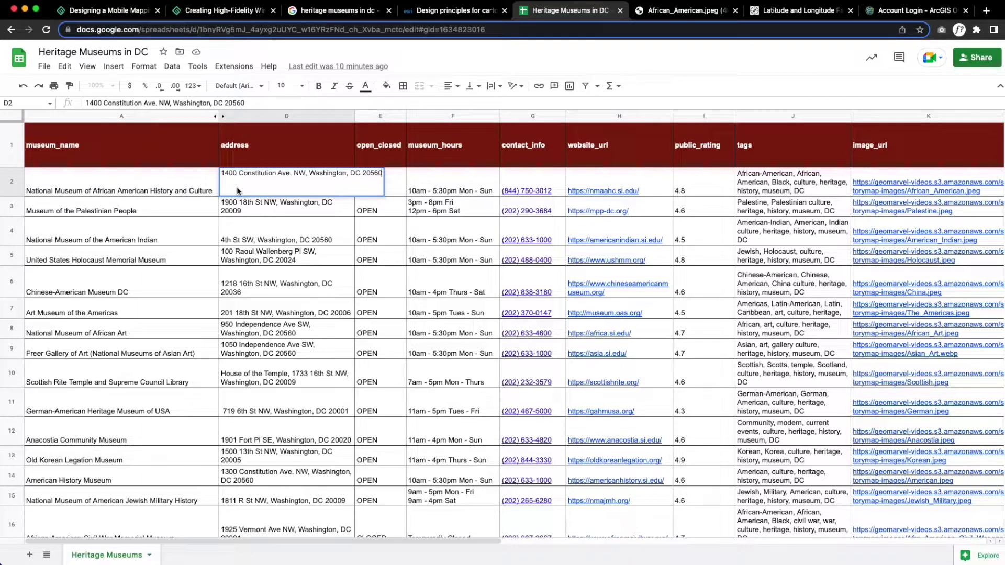
key(ctrl+a)
Paste the address into LatLong.net's Place Name field and find its coordinates
click(797, 12)
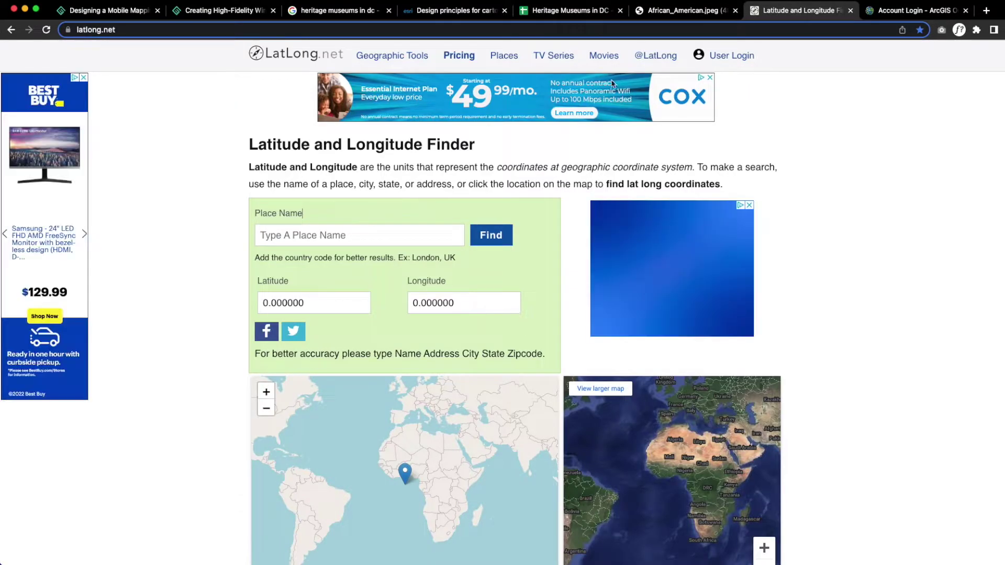
click(362, 235)
text(1400 Constitution Ave. NW, Washington, DC 20560)
click(492, 234)
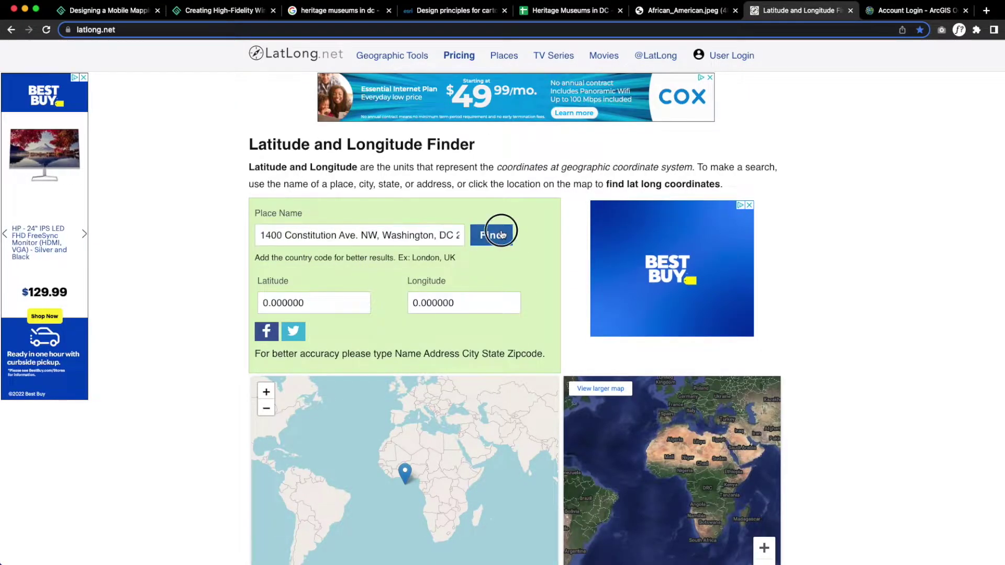
Unhide the latitude and longitude columns B–C in the museums sheet
click(538, 5)
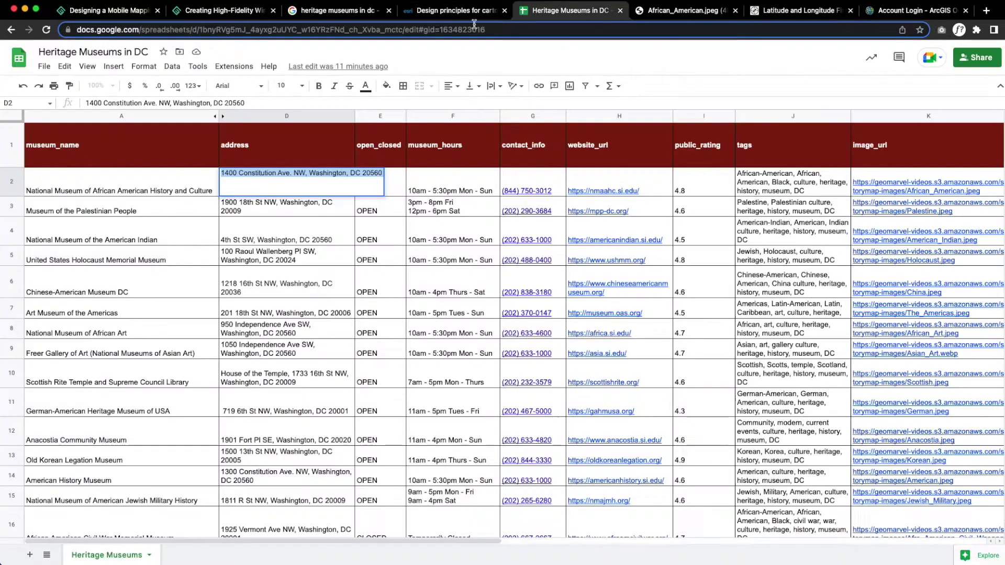
click(224, 118)
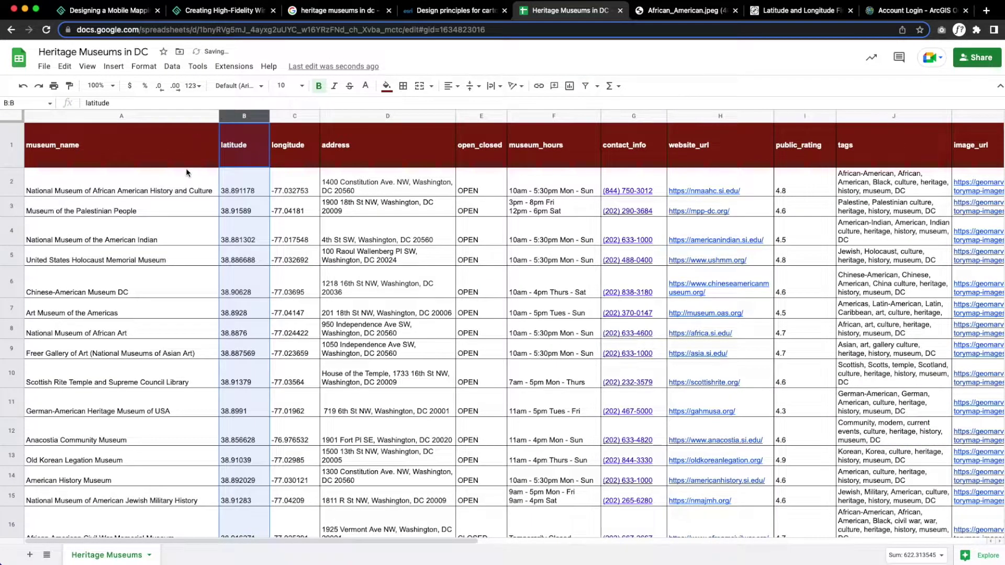
click(295, 145)
Download the sheet as Comma Separated Values (.csv) and save the file
click(44, 66)
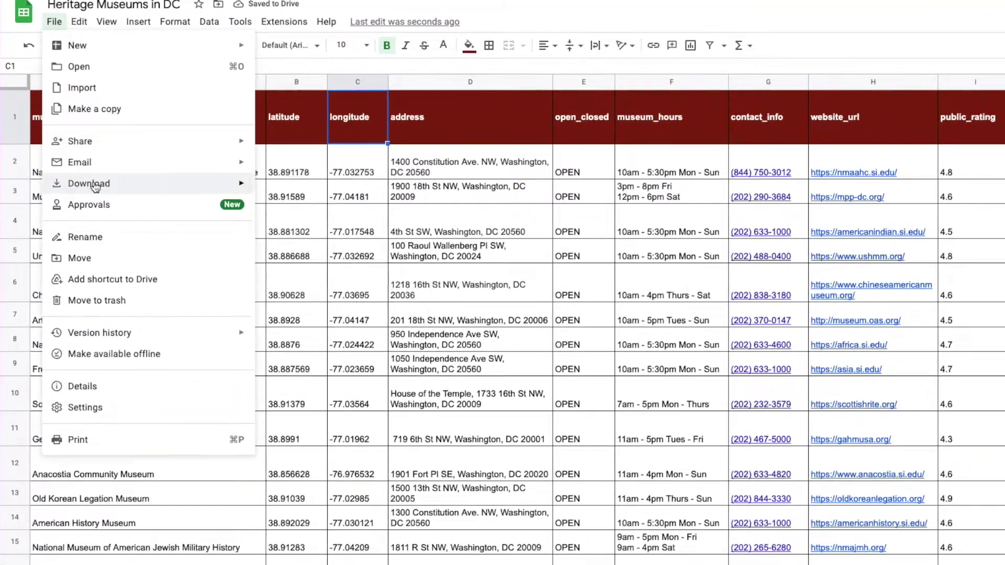
mouse_move(95, 186)
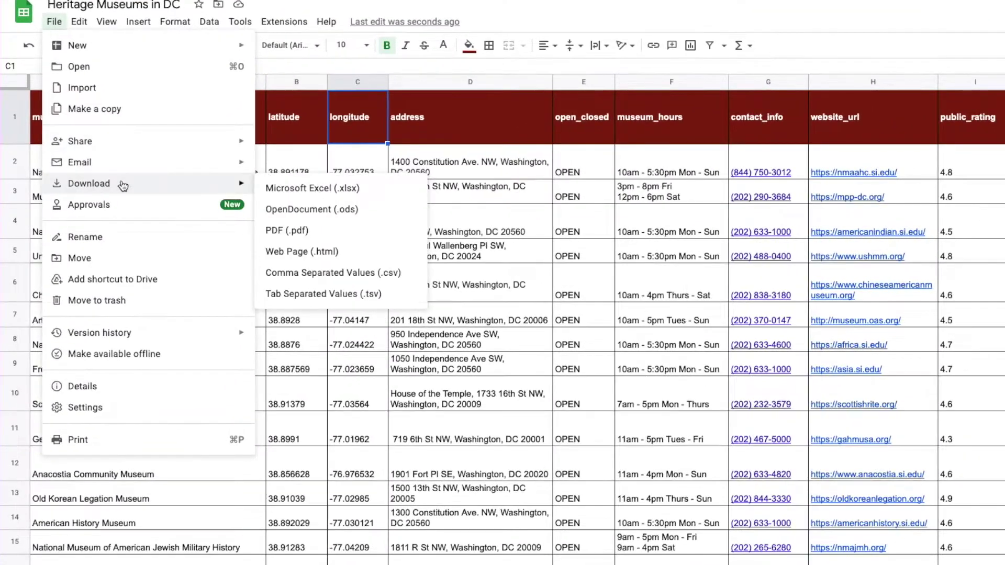
click(371, 273)
click(914, 404)
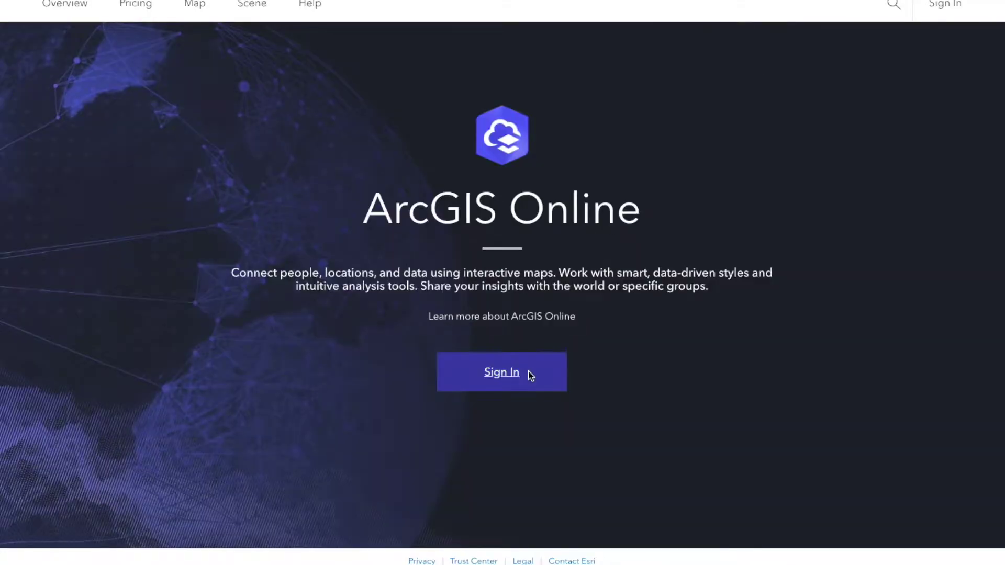
Sign in, go to My Content, and drop 'Heritage Museums in DC - Heritage Museums (1).csv' into New item
click(529, 374)
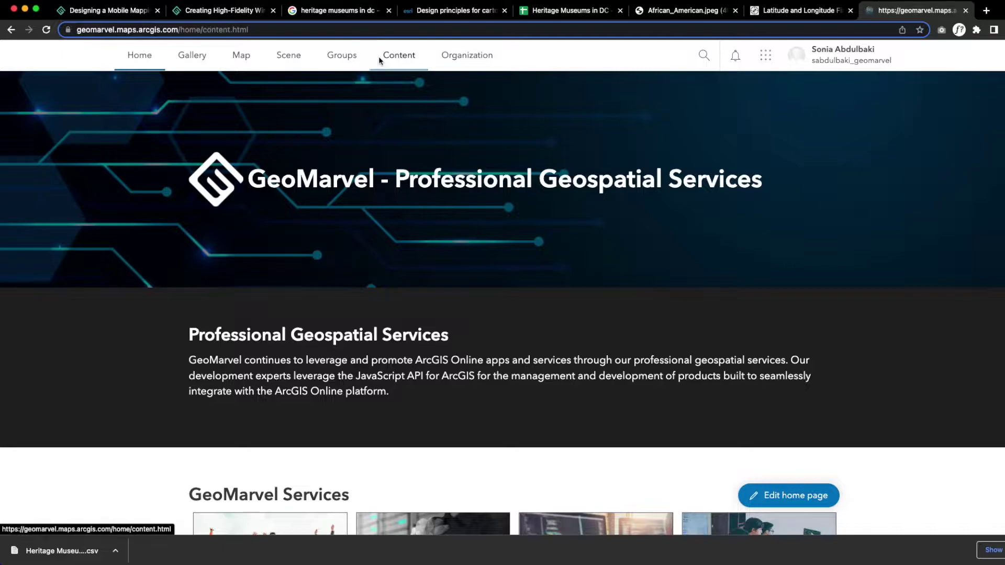
click(379, 57)
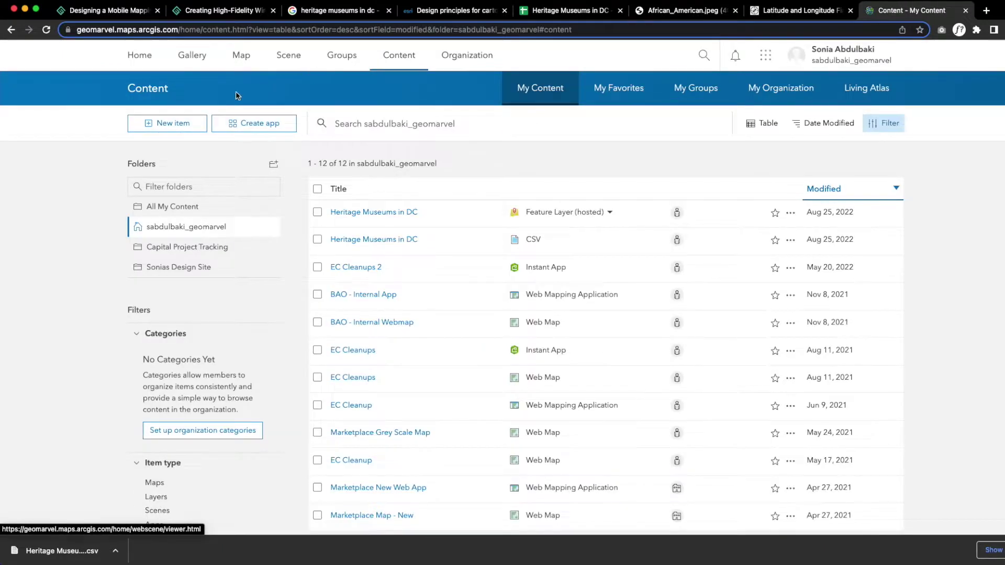
click(167, 124)
drag(37, 540, 367, 219)
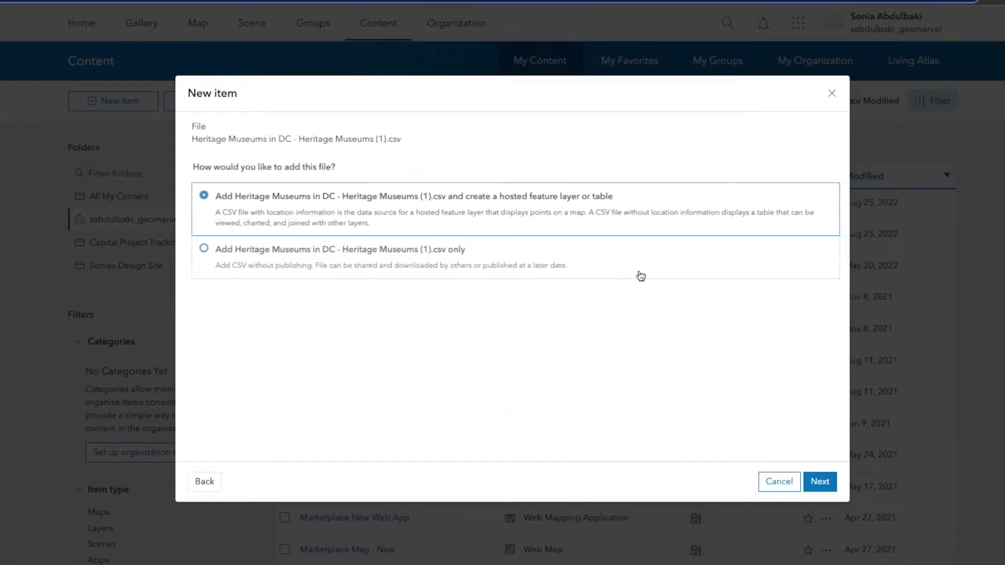
Publish the CSV as a hosted feature layer with all 11 fields, titled 'Heritage Museums in DC'
click(820, 481)
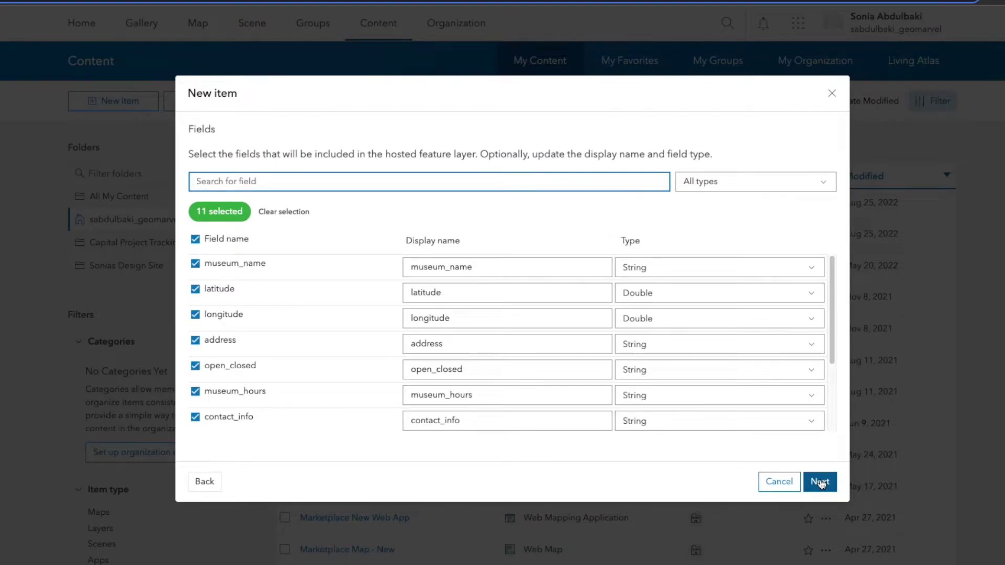
click(820, 482)
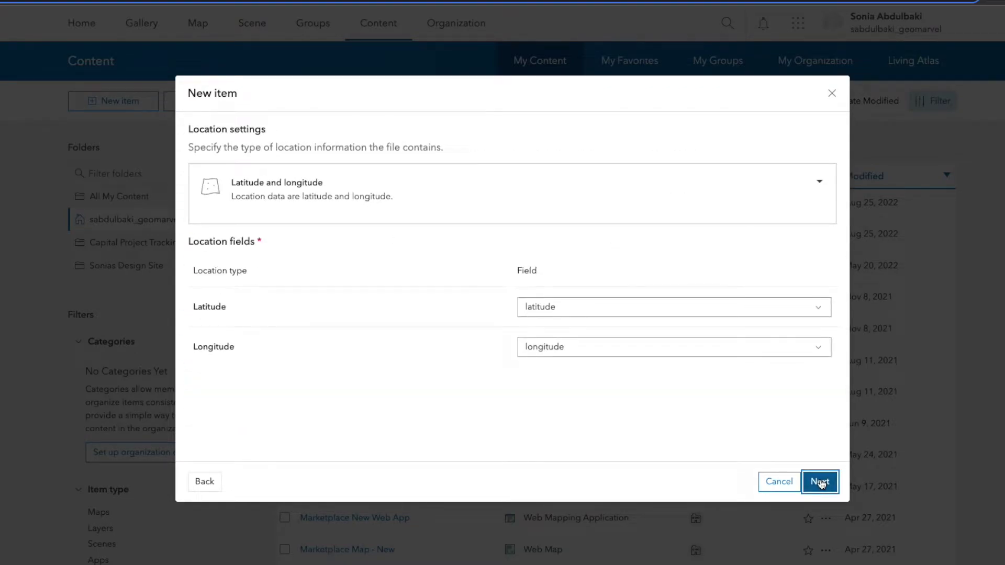
click(820, 482)
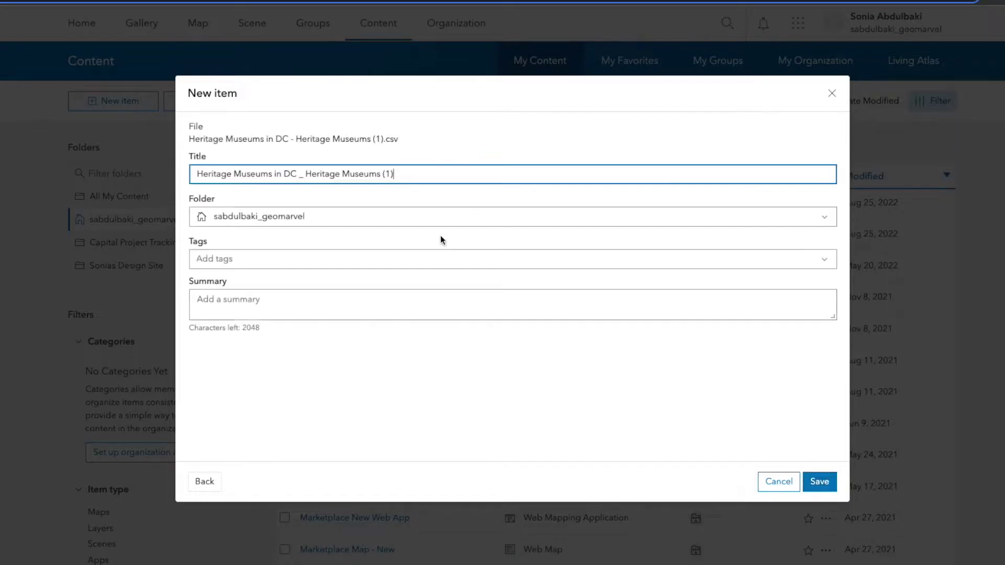
drag(394, 174, 298, 170)
key(BackSpace)
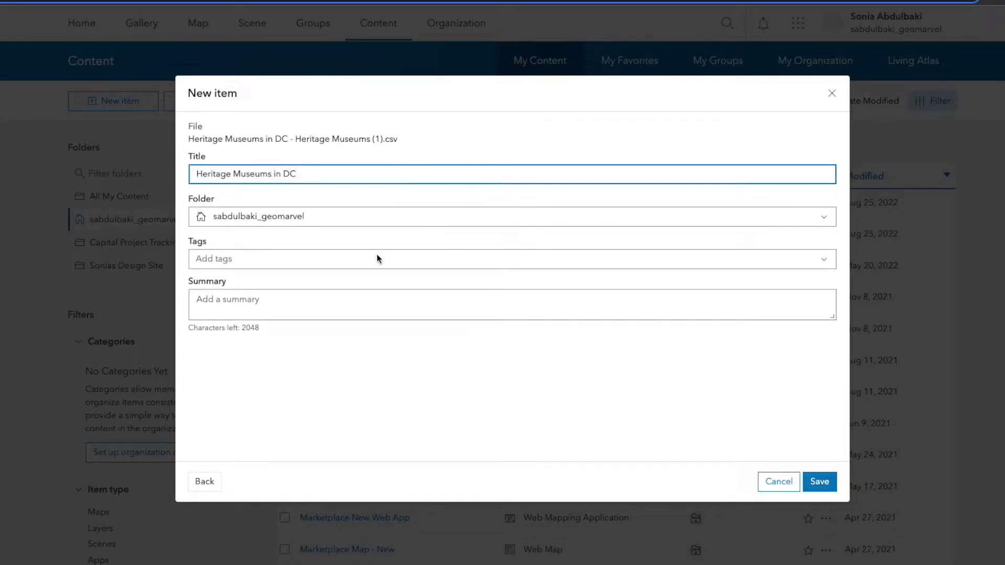
click(817, 484)
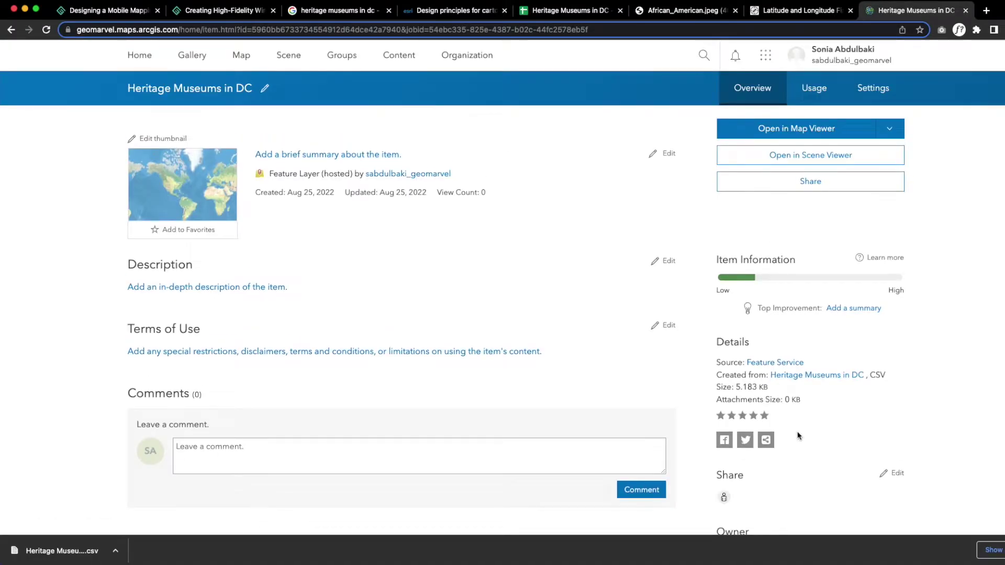
Open the Heritage Museums in DC layer in Map Viewer
click(792, 131)
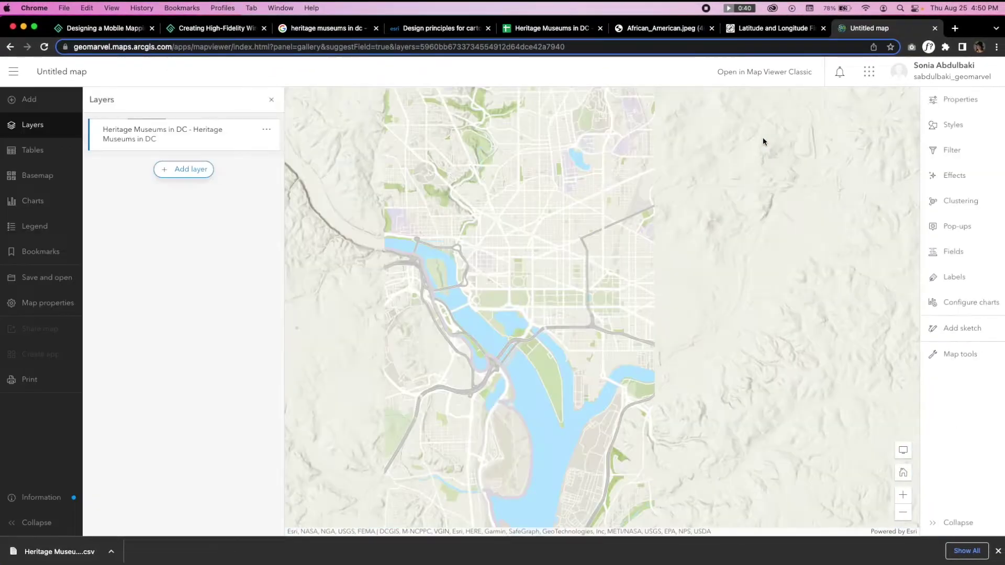
Style the museum layer by the public_rating field using Counts and Amounts (color)
click(143, 139)
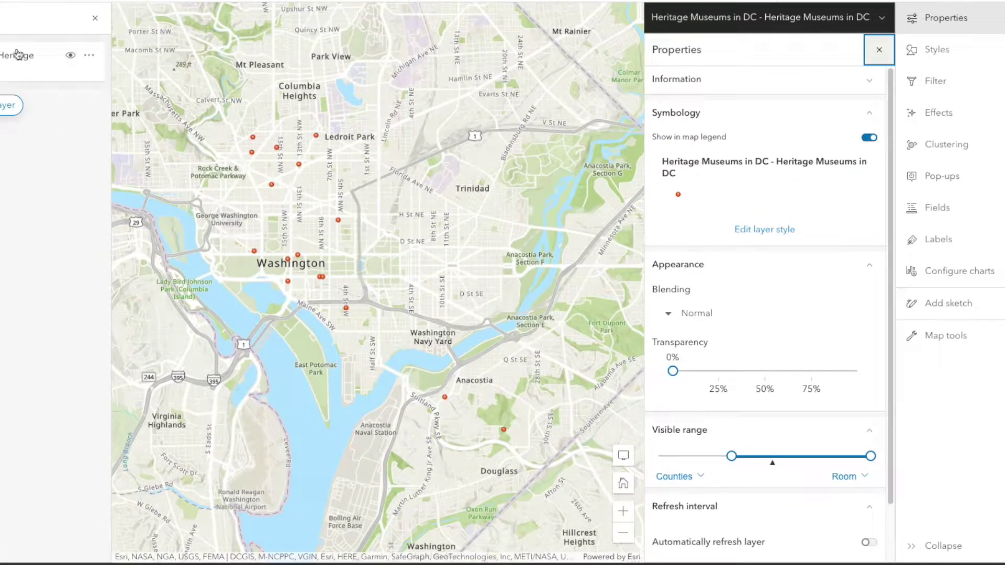
click(964, 57)
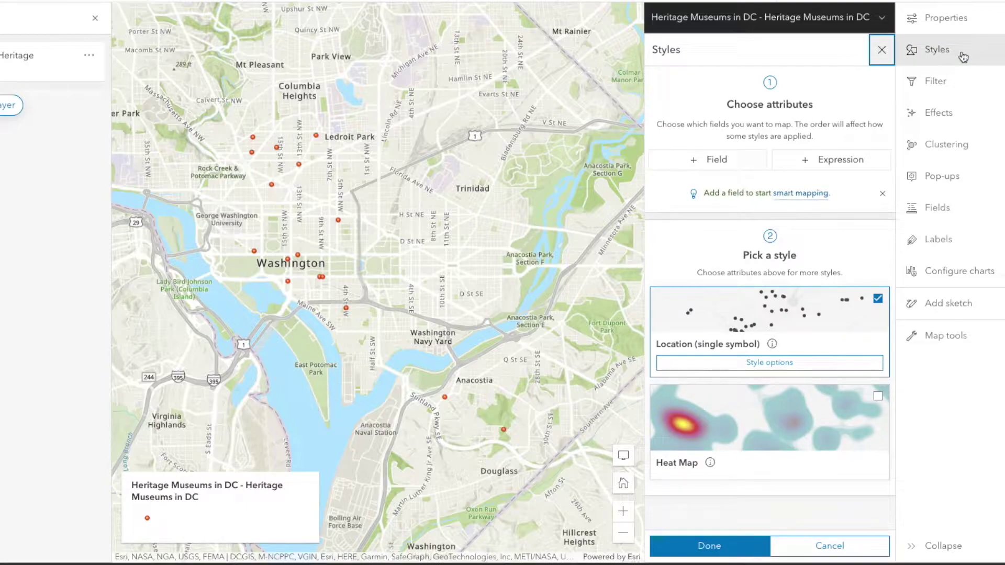
click(740, 165)
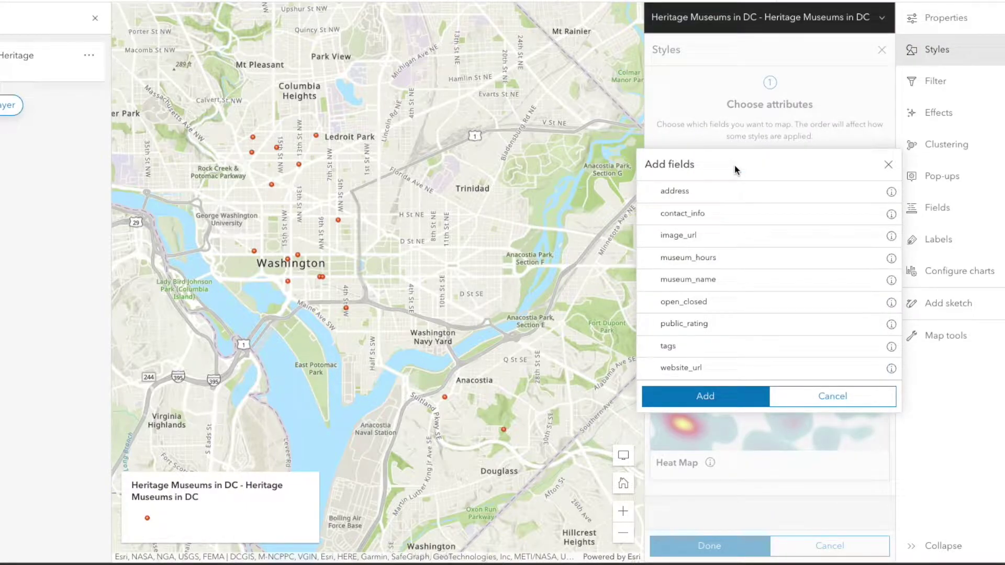
click(707, 327)
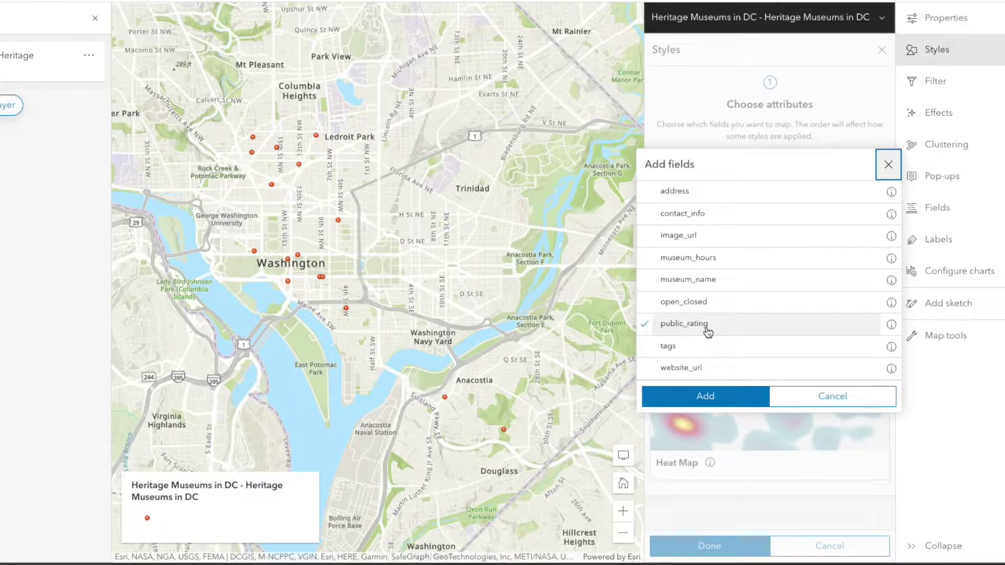
click(705, 396)
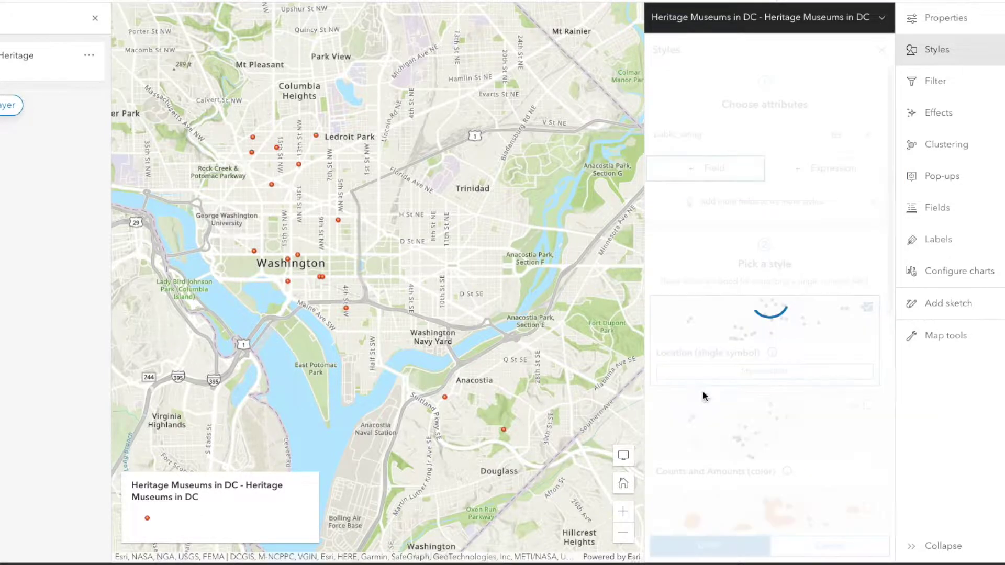
scroll(841, 369, down, 1)
scroll(841, 369, down, 3)
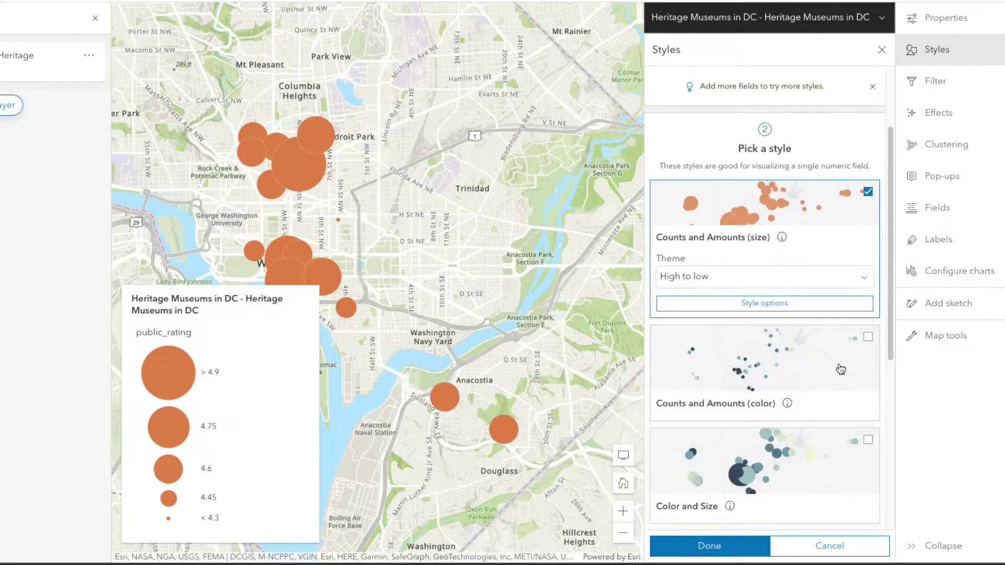
click(818, 261)
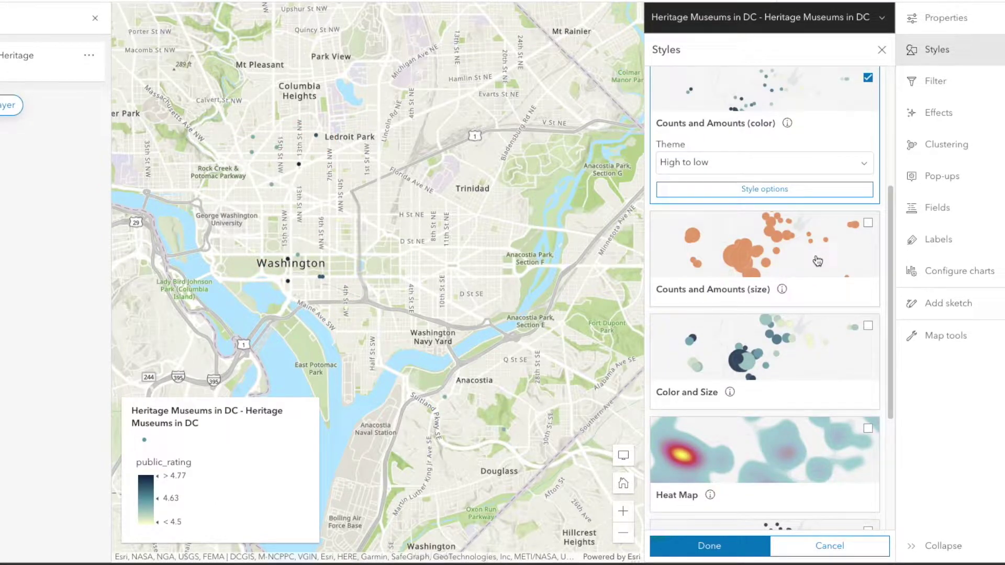
scroll(818, 261, up, 2)
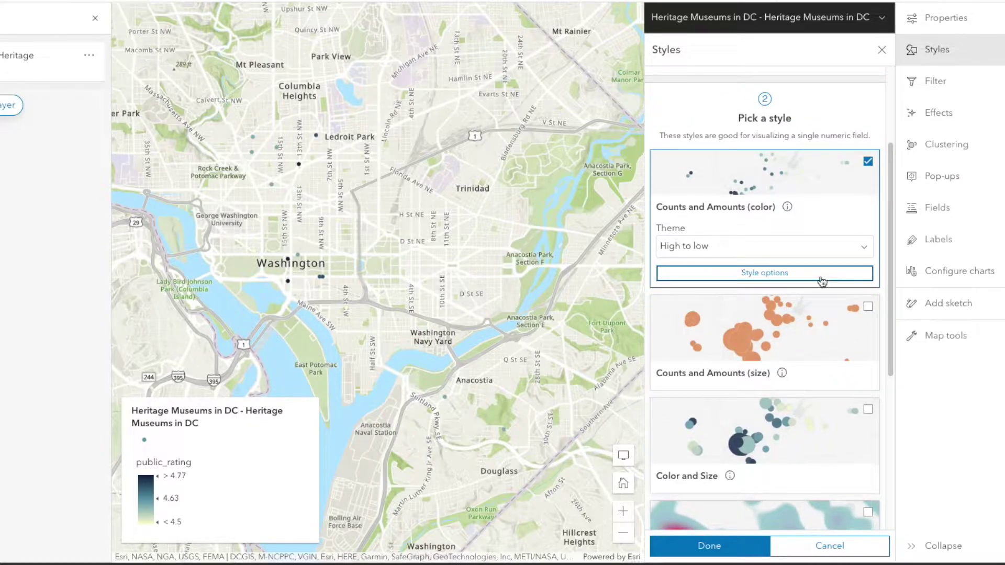
Classify public_rating into 4 Natural breaks classes and use the POI museum icon as the symbol
click(820, 278)
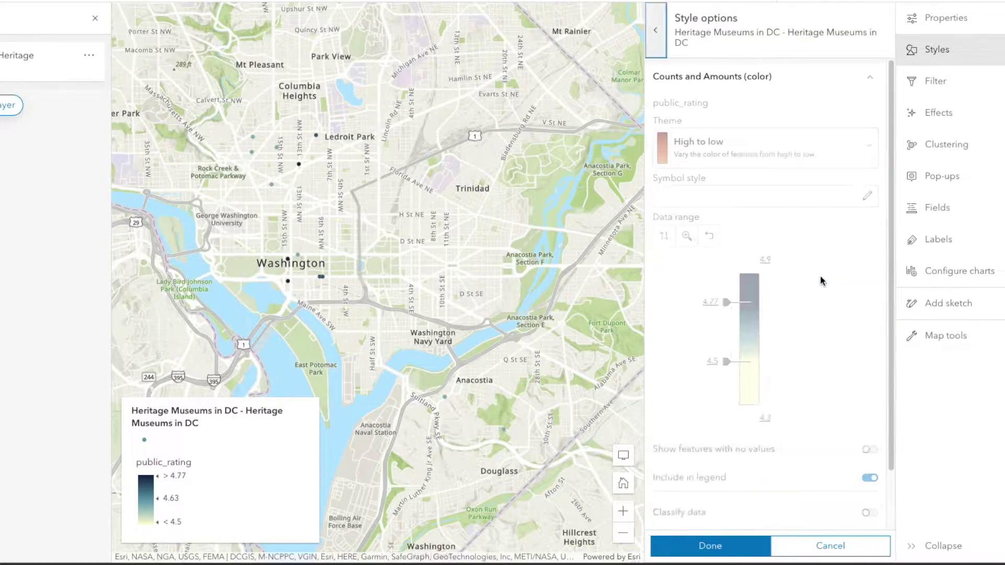
click(874, 514)
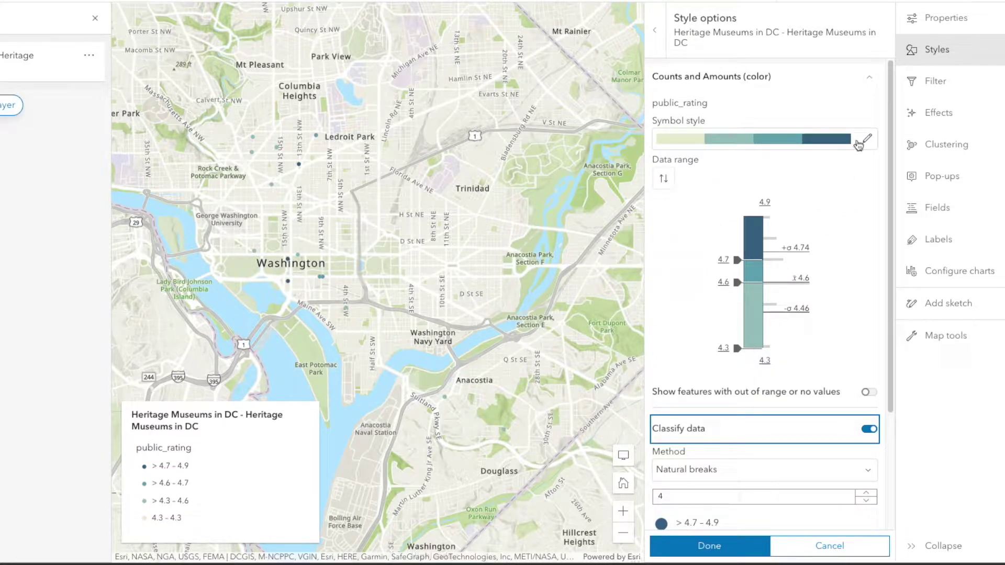
click(865, 140)
click(618, 114)
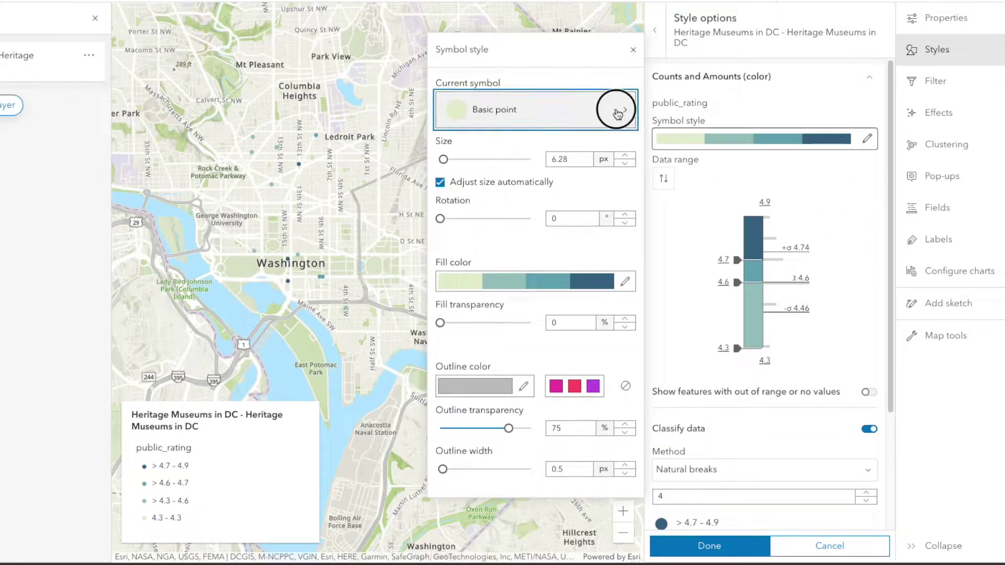
click(583, 137)
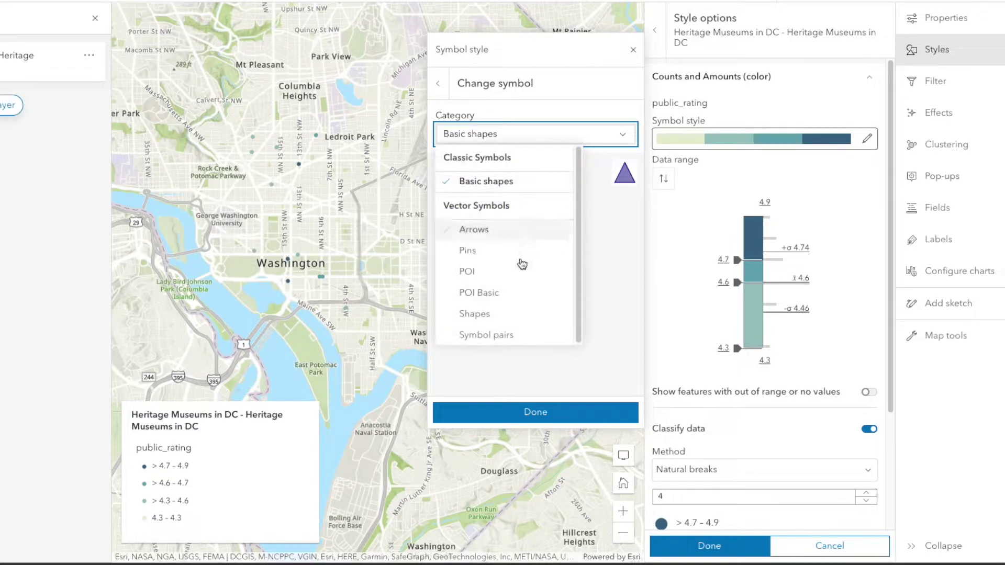
click(494, 278)
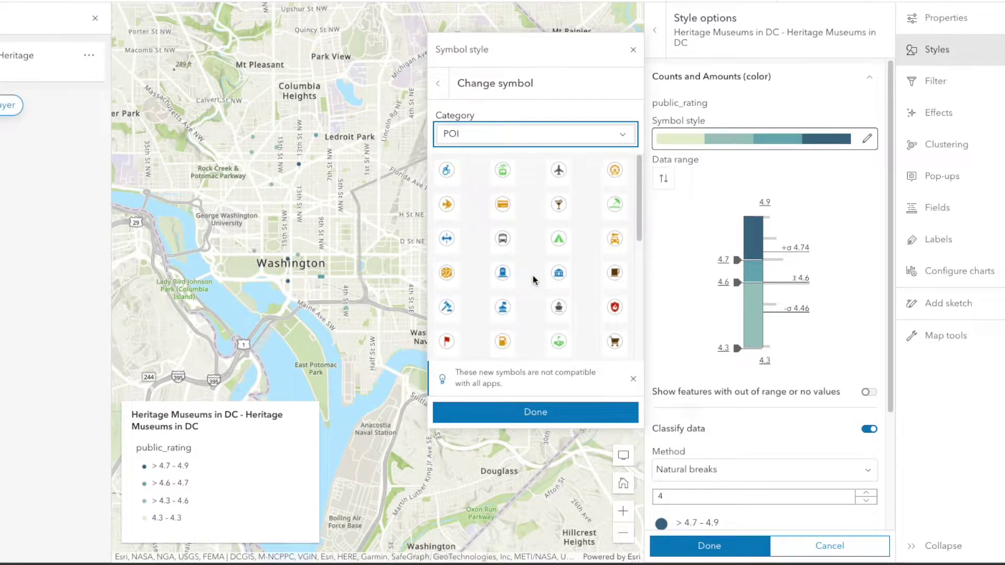
click(553, 277)
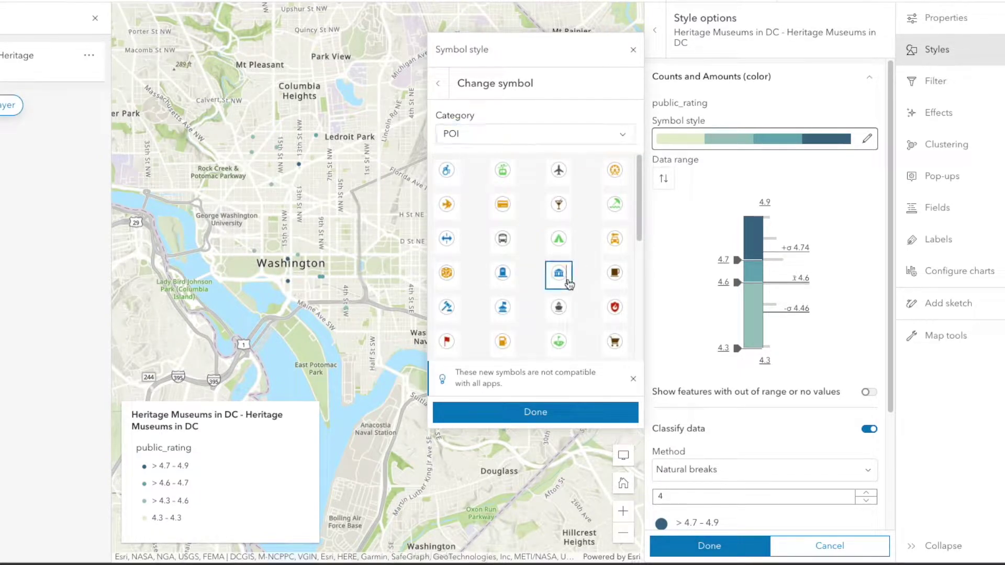
click(583, 410)
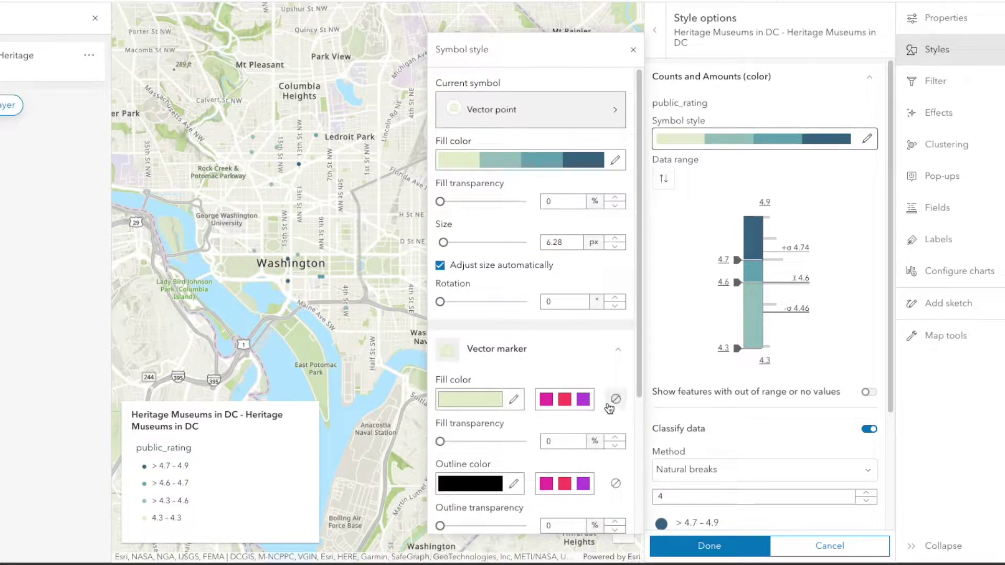
Set the symbol fill to the pink-maroon-teal-cyan colour ramp across the four rating classes
click(615, 160)
scroll(605, 257, down, 2)
scroll(605, 257, down, 5)
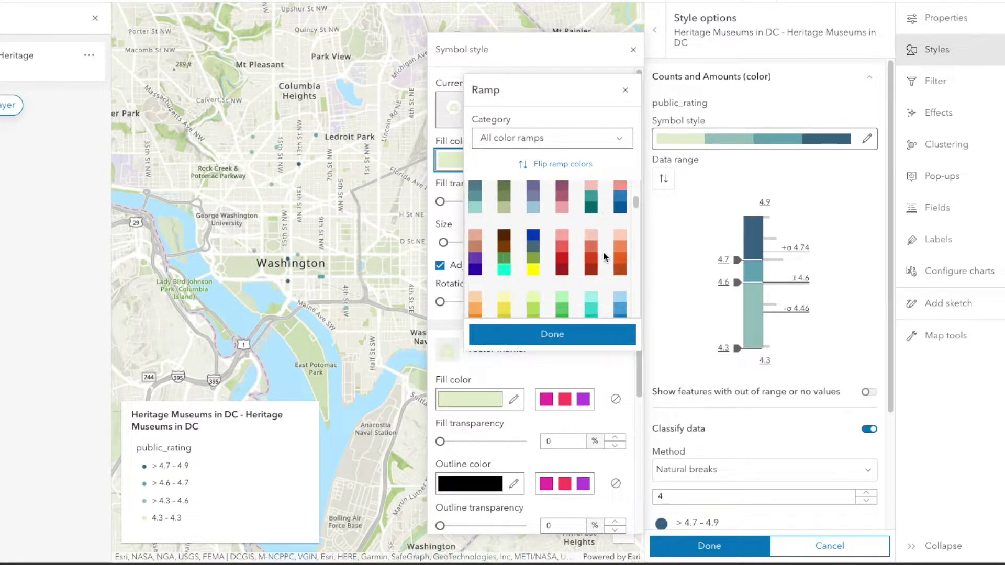
scroll(605, 256, down, 5)
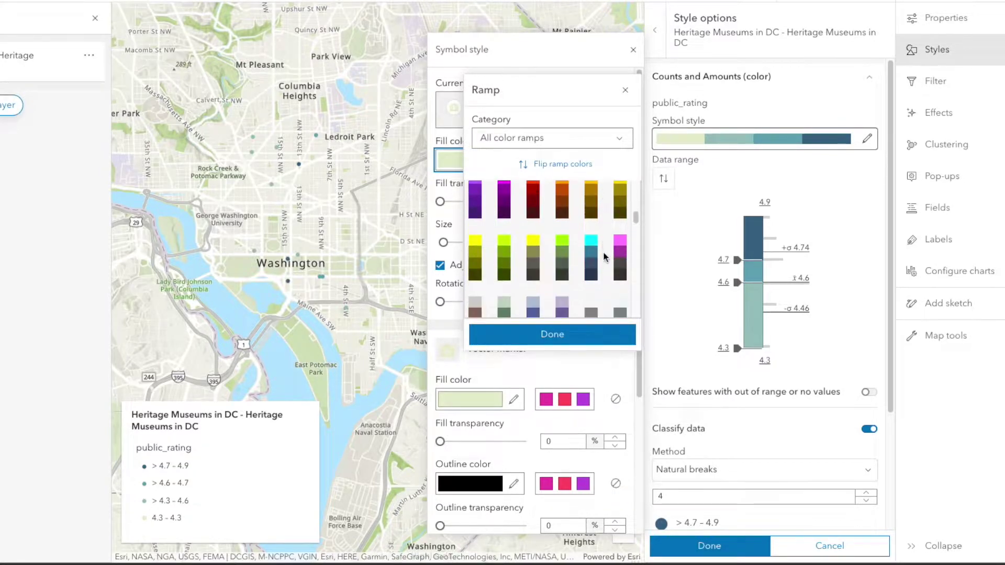
scroll(605, 257, down, 5)
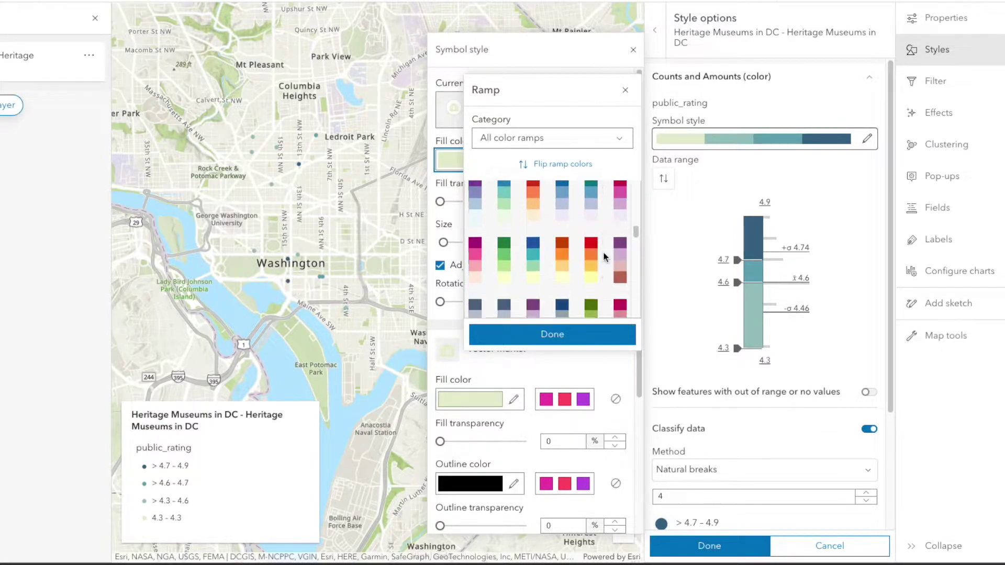
scroll(605, 257, down, 5)
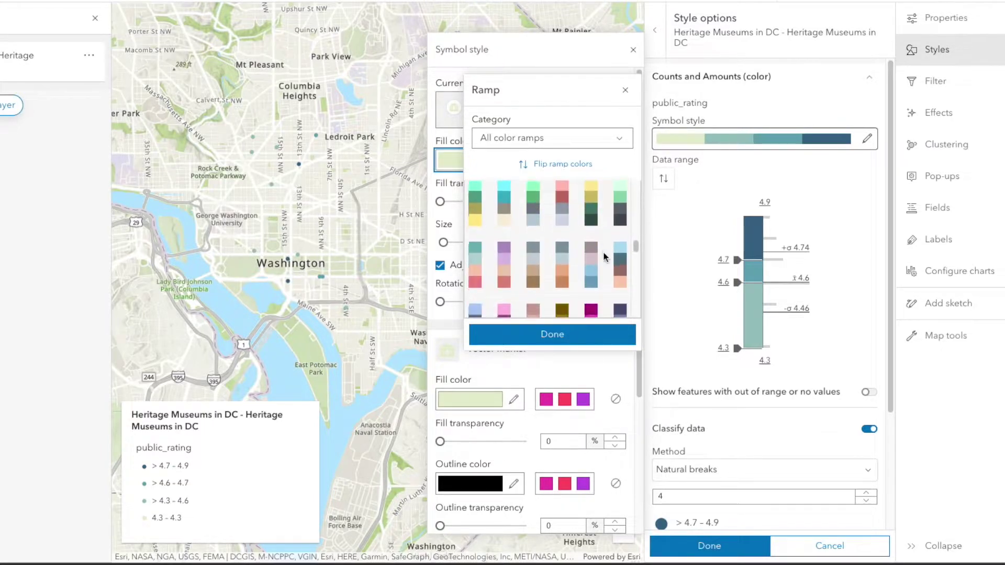
scroll(602, 253, down, 5)
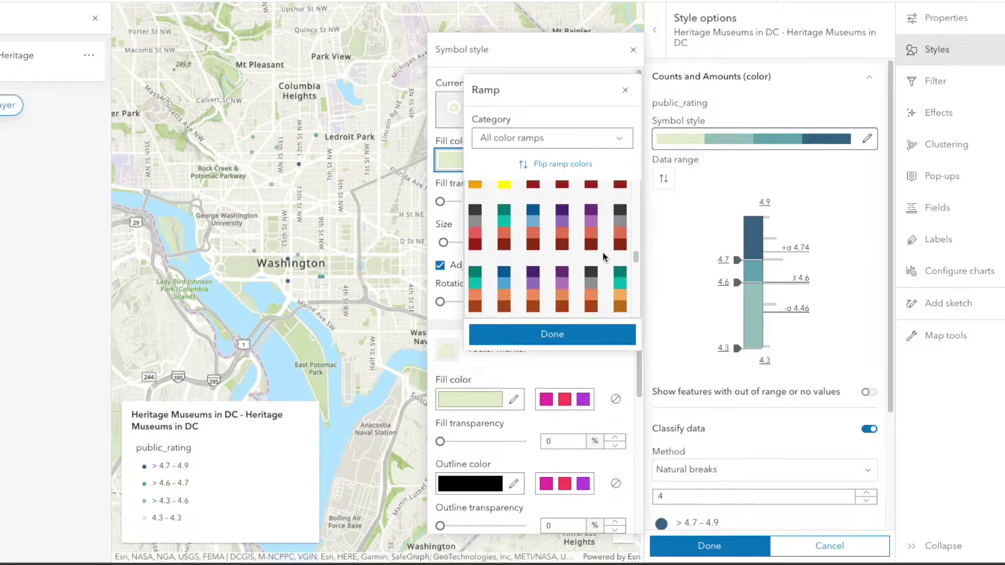
scroll(602, 253, down, 5)
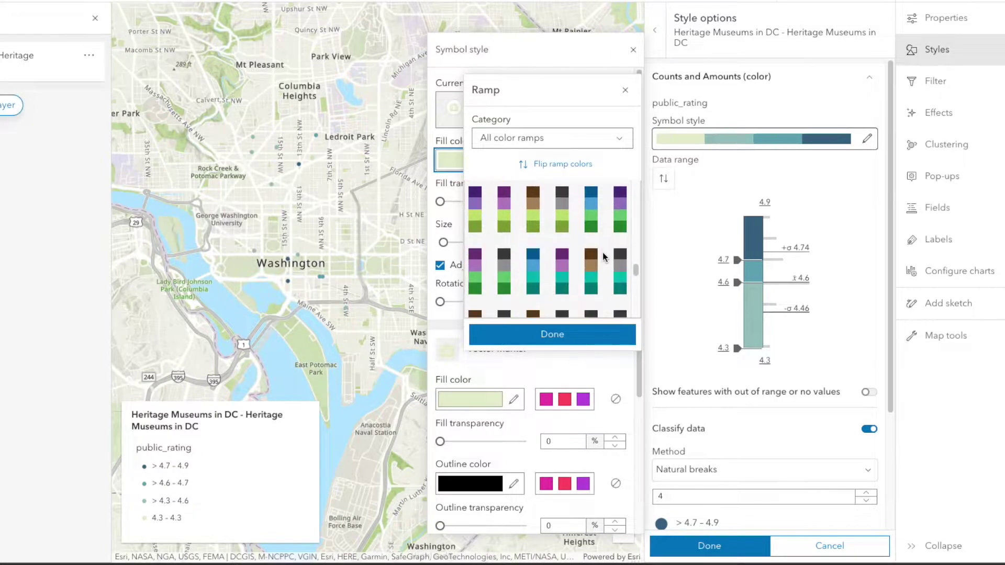
scroll(605, 256, down, 2)
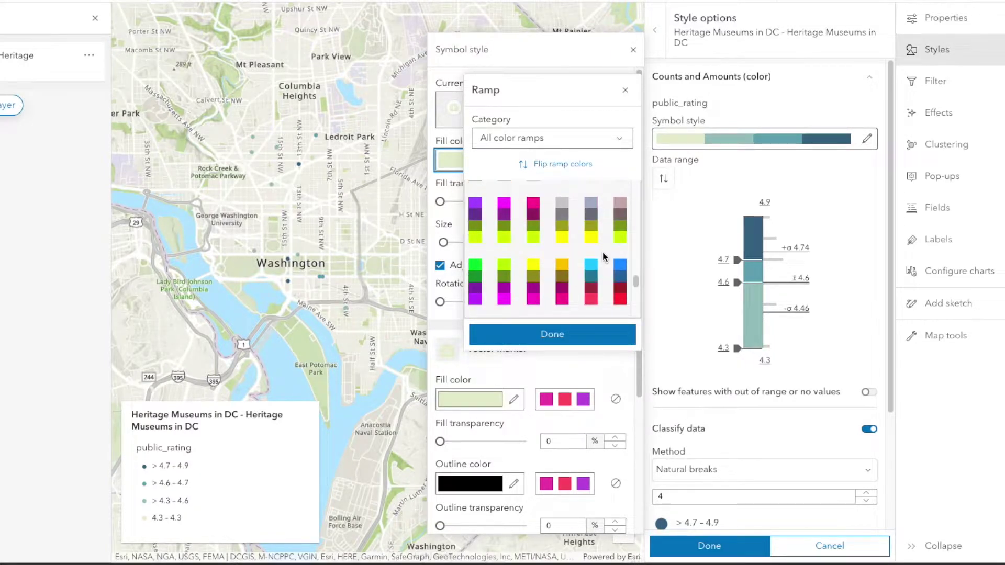
click(593, 273)
click(570, 345)
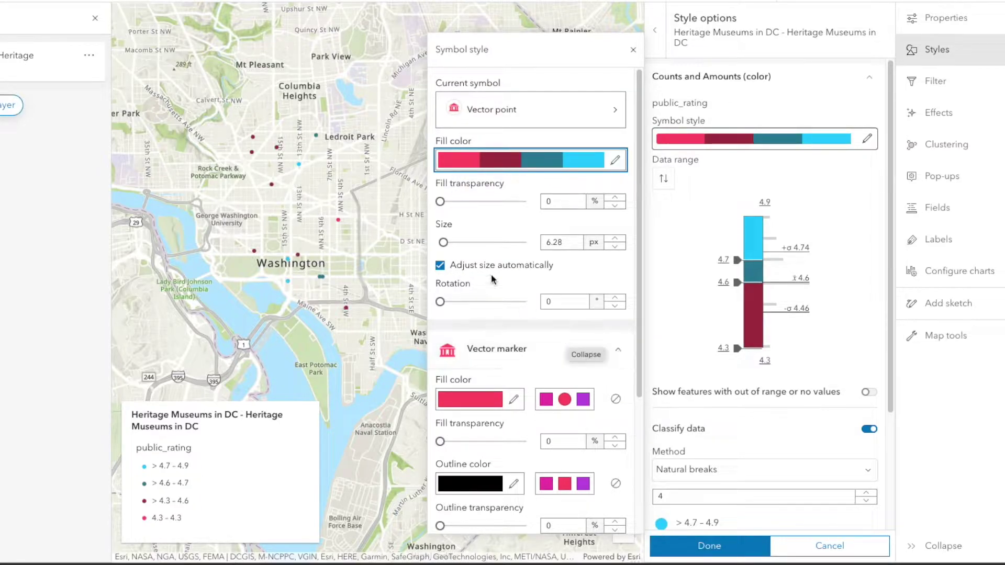
Enlarge the museum icons to 32 px and remove the icon's own outline
drag(443, 243, 458, 243)
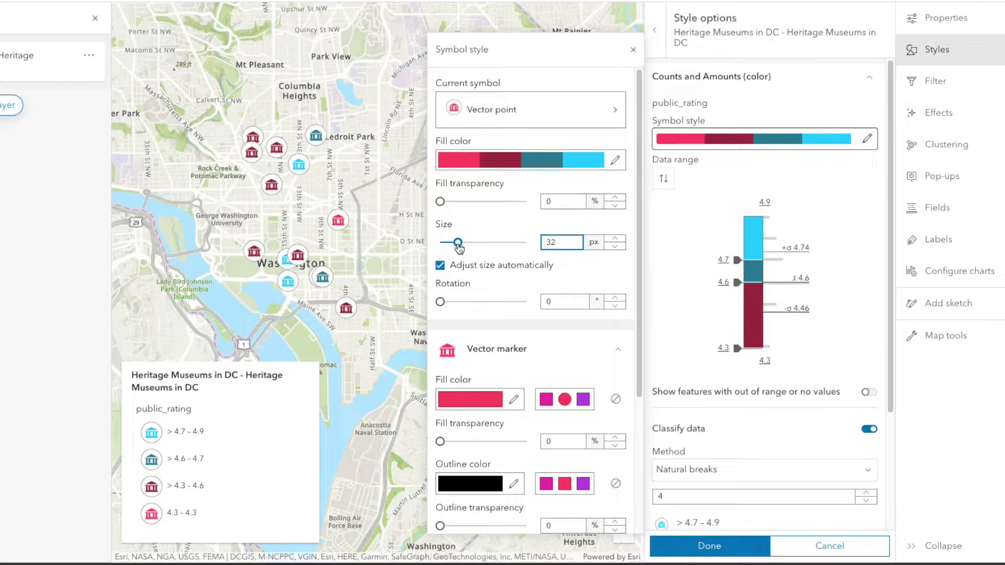
scroll(523, 332, down, 1)
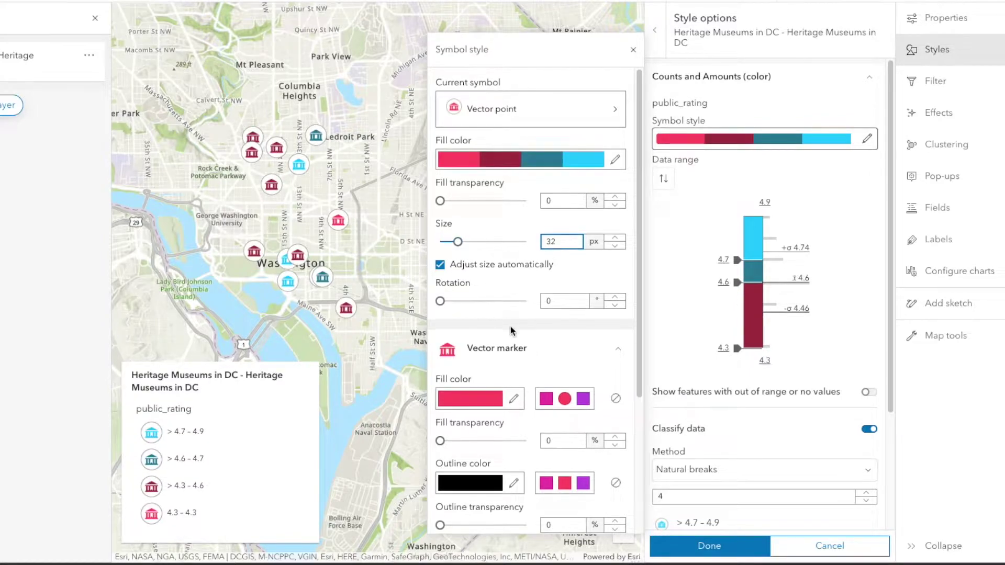
click(616, 415)
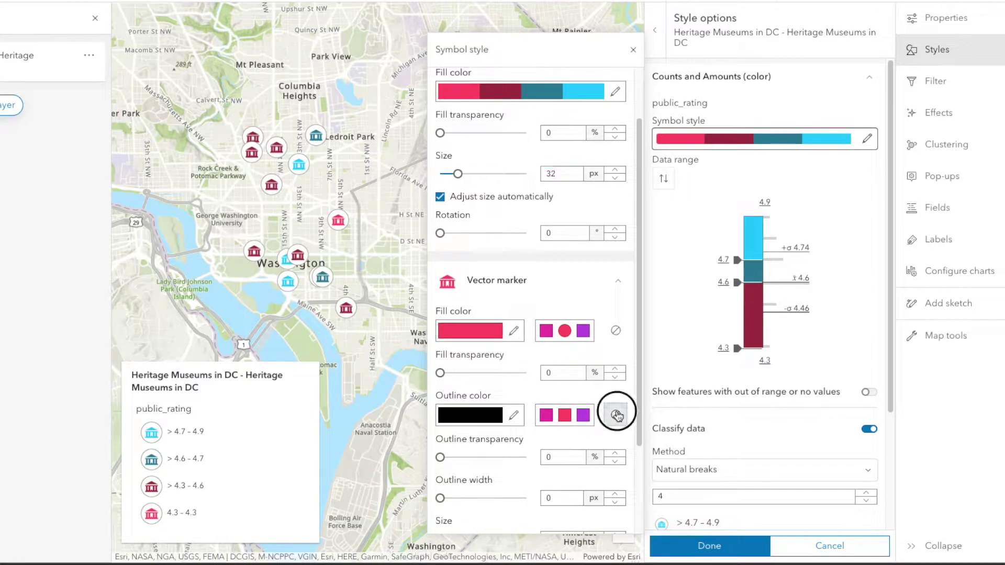
Ring the second marker with a thin 2 px magenta outline and finish the style
scroll(617, 416, down, 2)
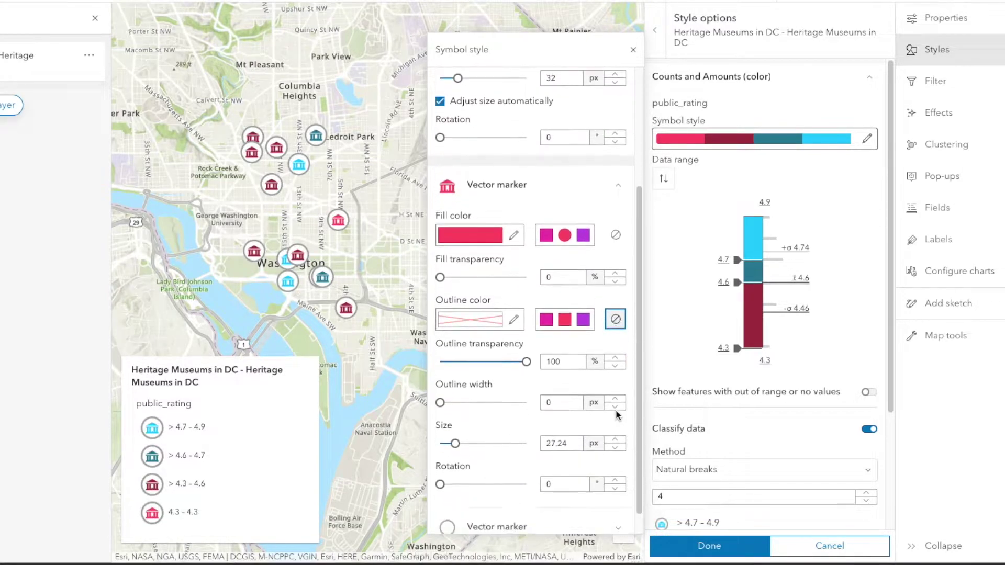
click(501, 500)
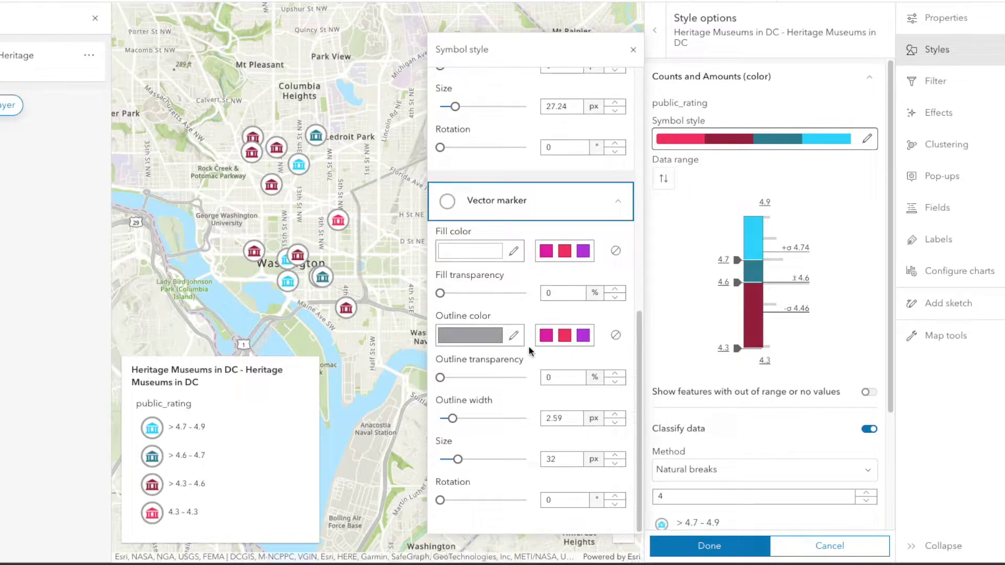
click(546, 335)
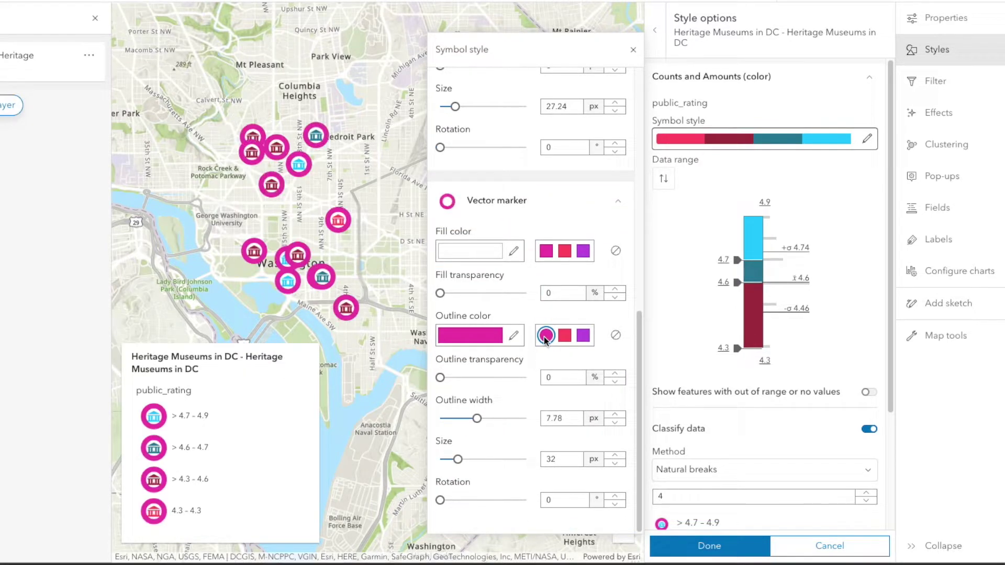
drag(476, 418, 449, 419)
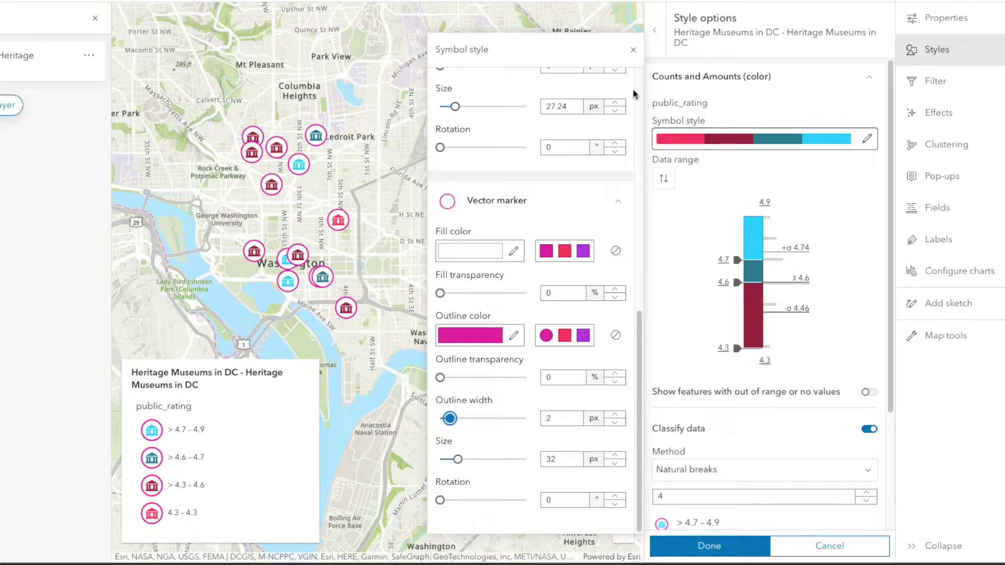
click(633, 49)
scroll(805, 279, down, 3)
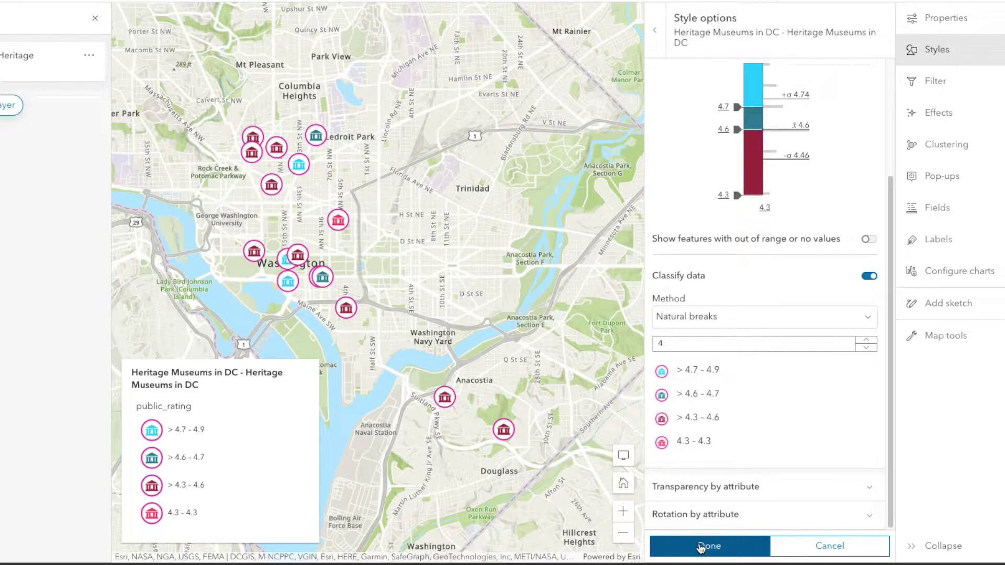
click(702, 548)
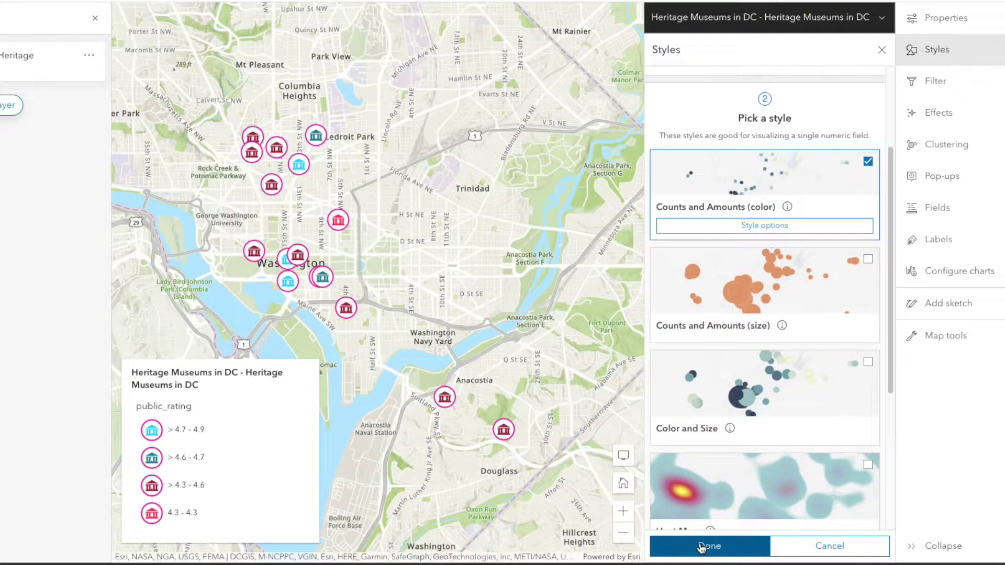
Turn on a drop shadow effect for the museum layer
click(701, 548)
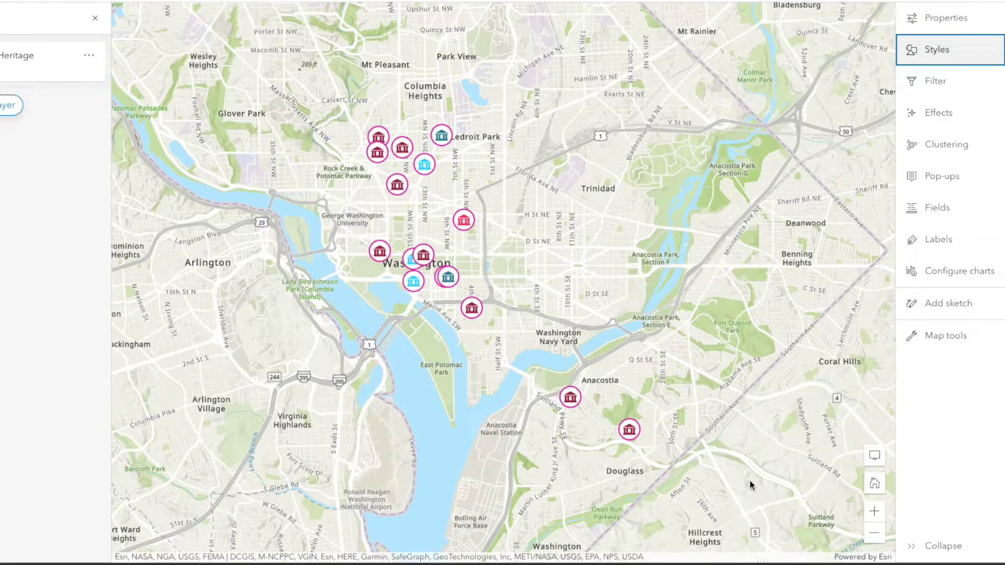
click(930, 93)
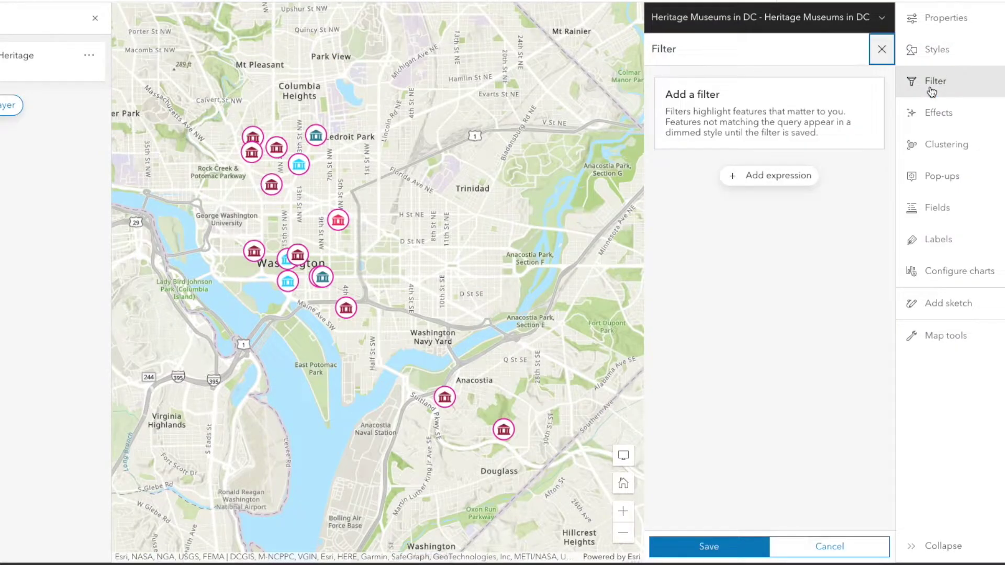
click(957, 124)
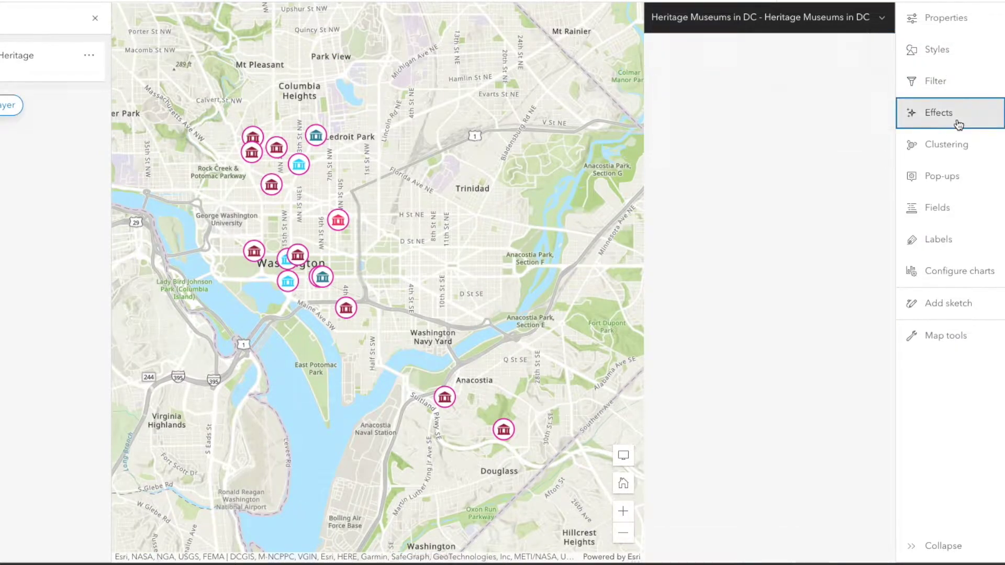
click(881, 171)
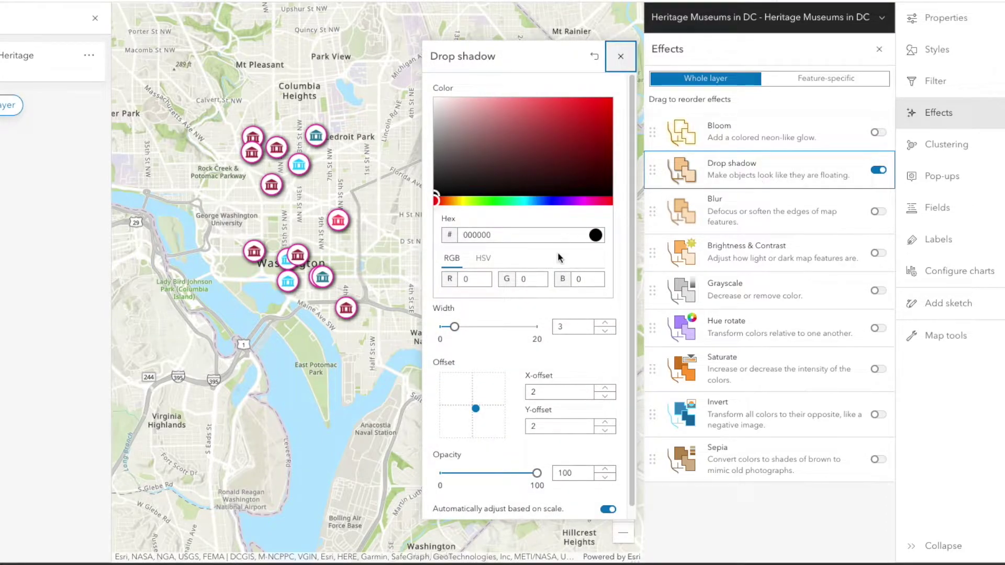
Narrow the drop shadow to width 2 and tint it light grey, then close the effects settings
click(454, 329)
drag(454, 328, 450, 329)
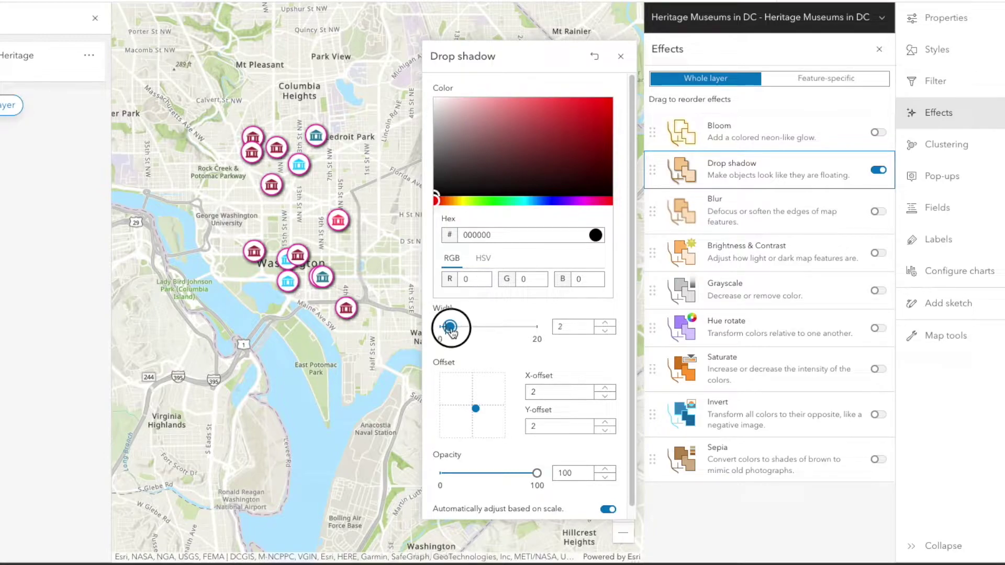
click(442, 134)
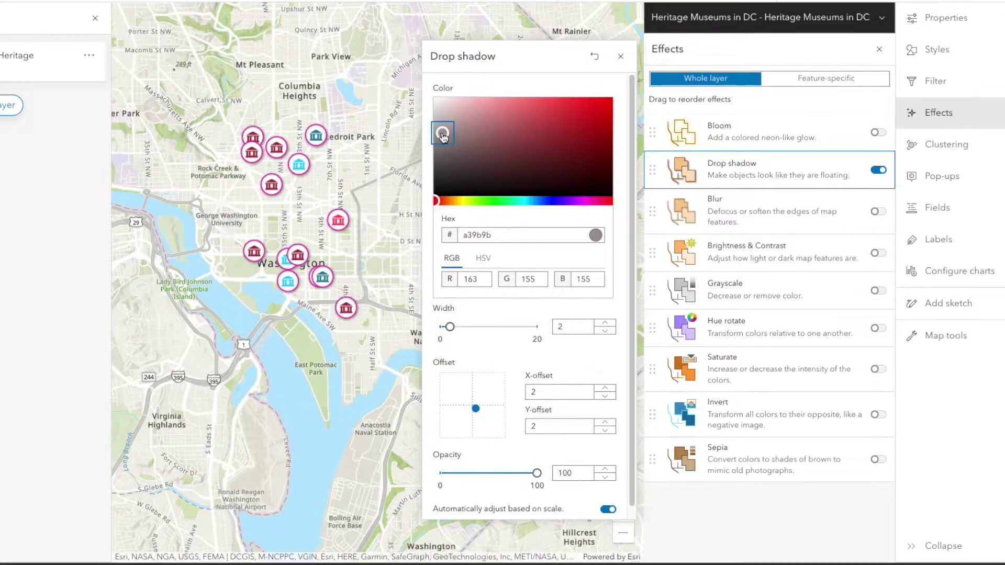
click(584, 201)
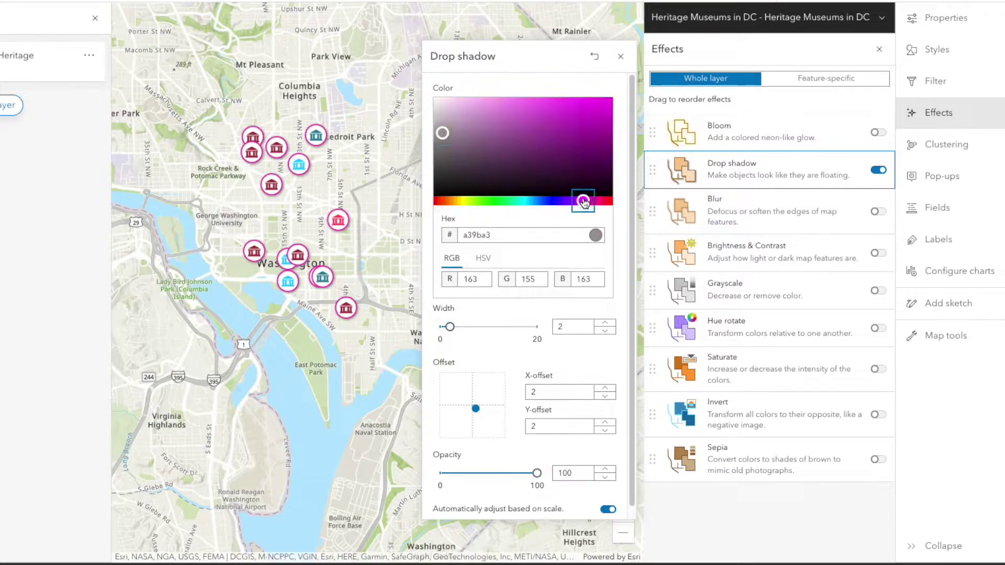
click(588, 201)
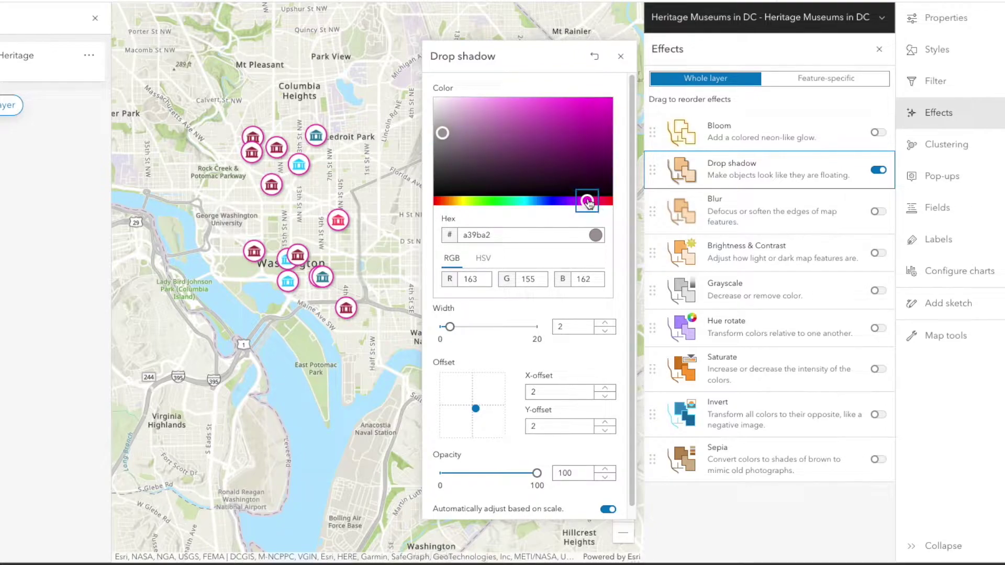
click(621, 57)
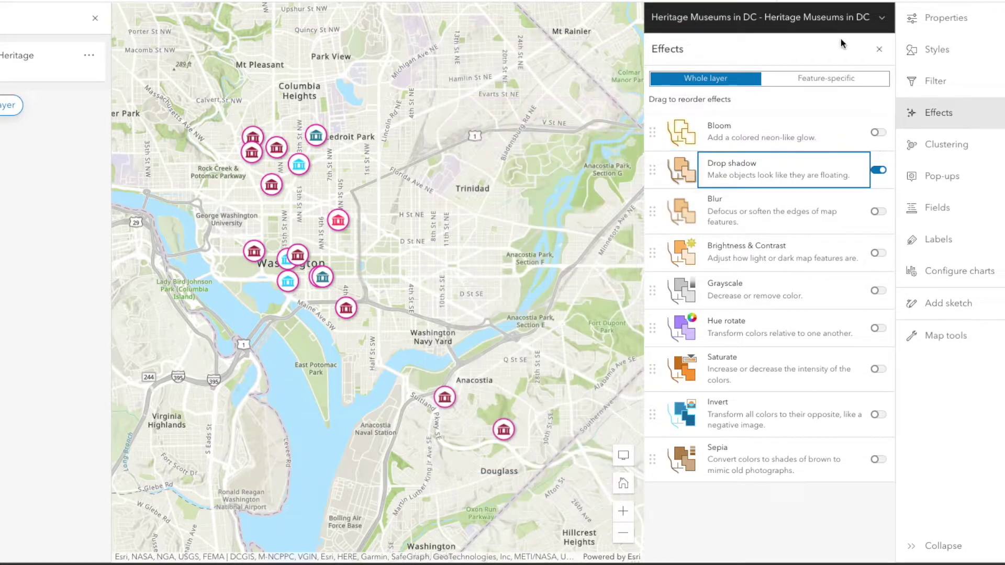
click(879, 50)
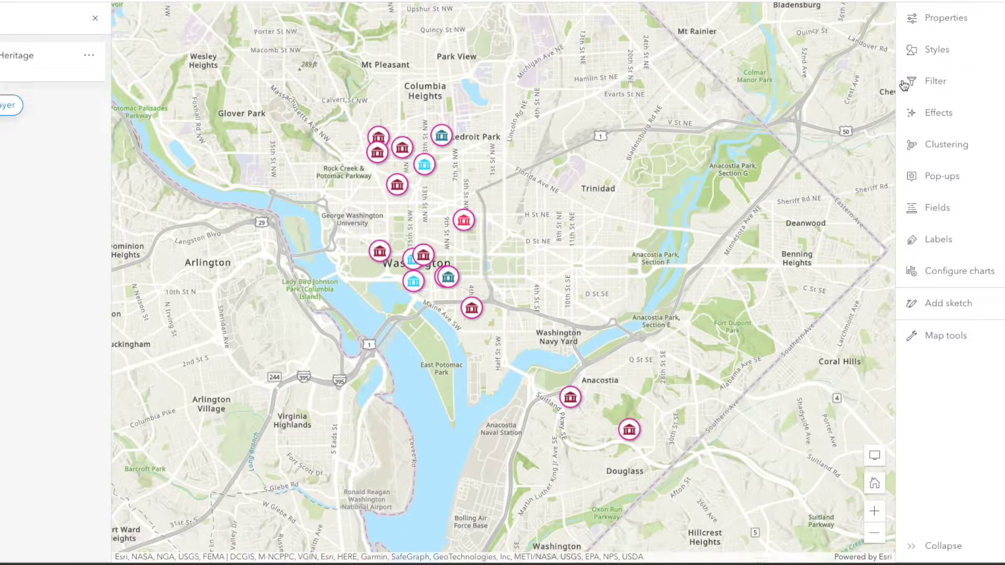
click(947, 179)
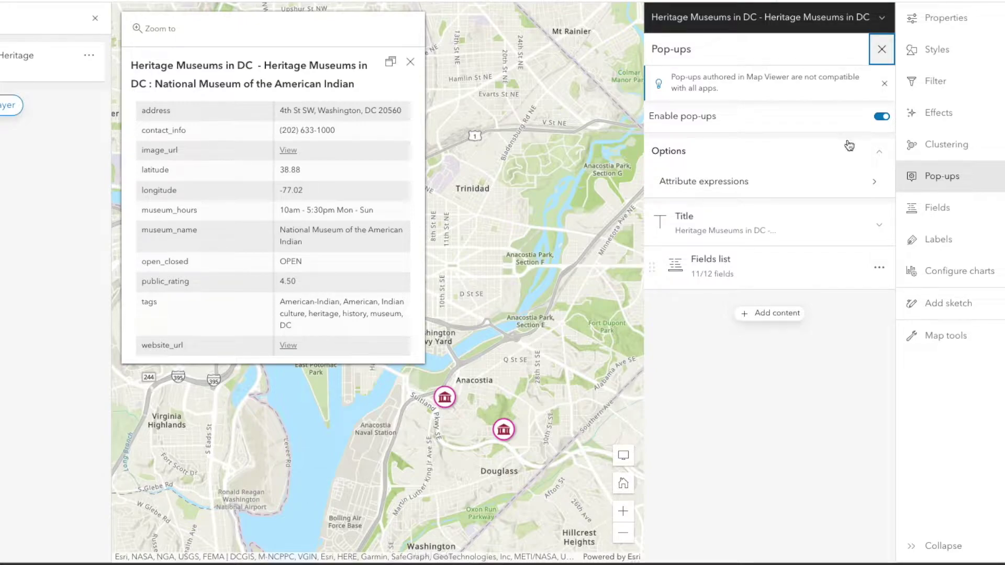
Remove every field from the pop-up's Fields list
click(789, 275)
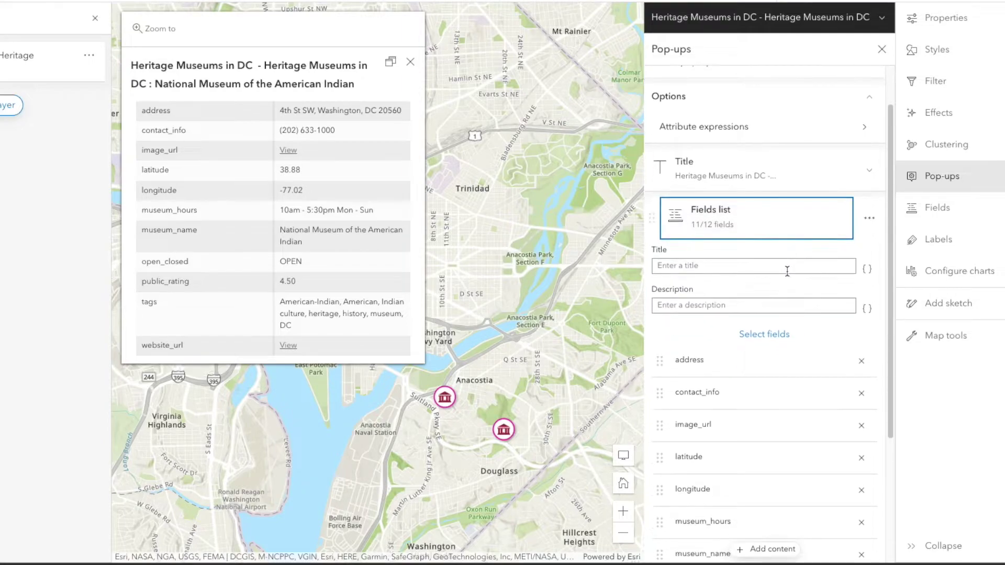
click(861, 361)
click(861, 361)
click(861, 362)
click(861, 361)
click(861, 362)
click(861, 362)
click(861, 361)
click(869, 415)
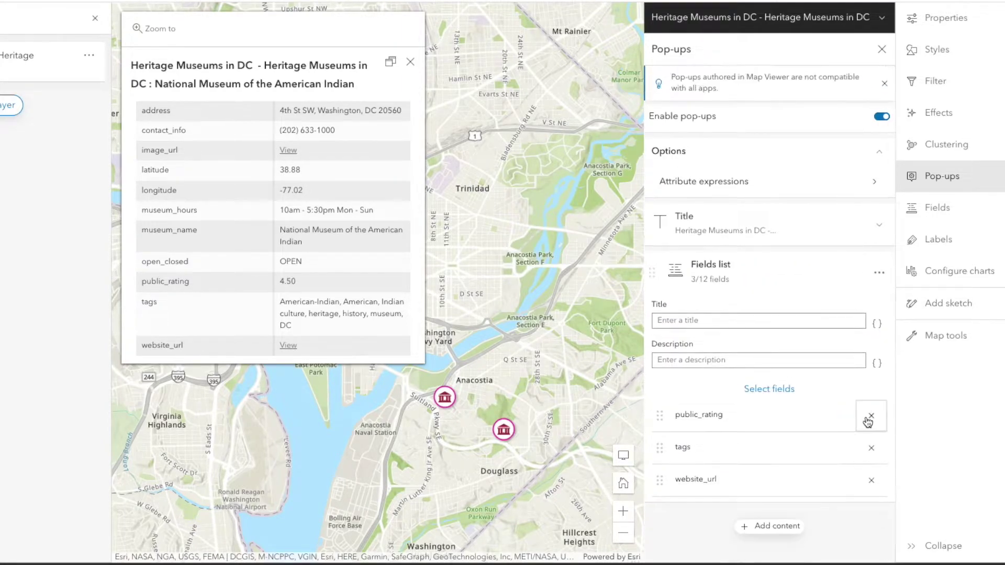
click(872, 415)
click(872, 416)
click(872, 415)
Title the fields list {contact_info} and duplicate that block
click(744, 321)
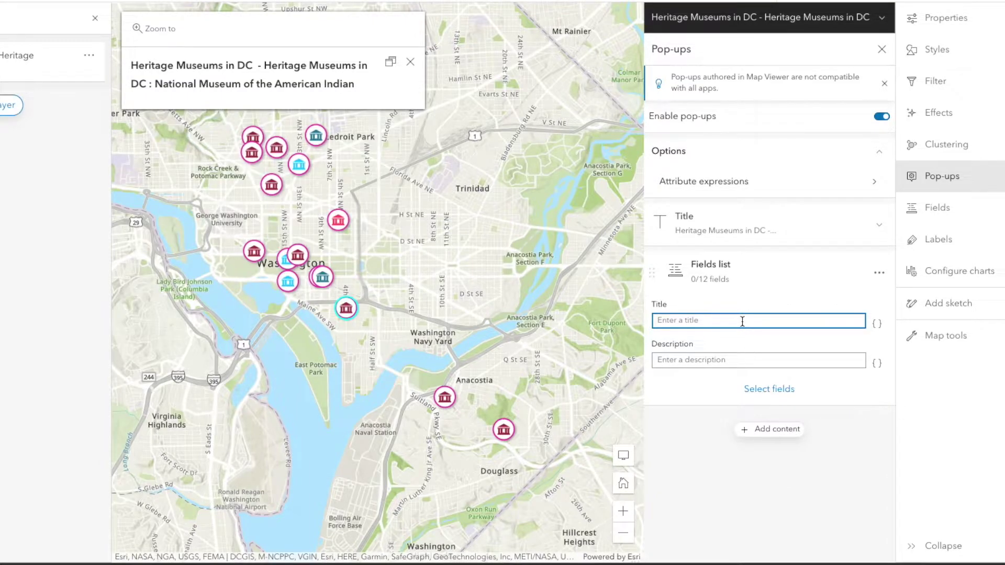
text({contac)
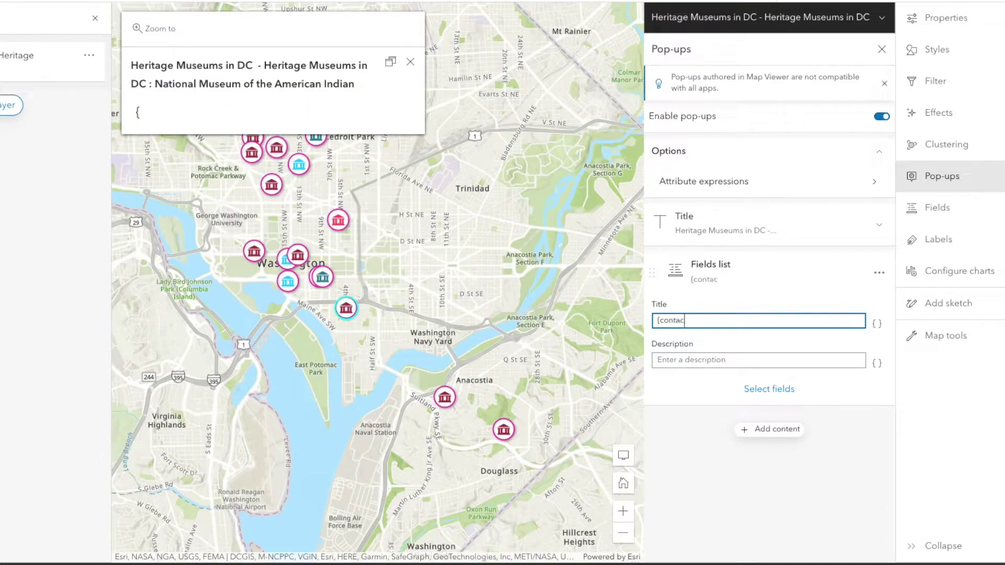
text(t_info)
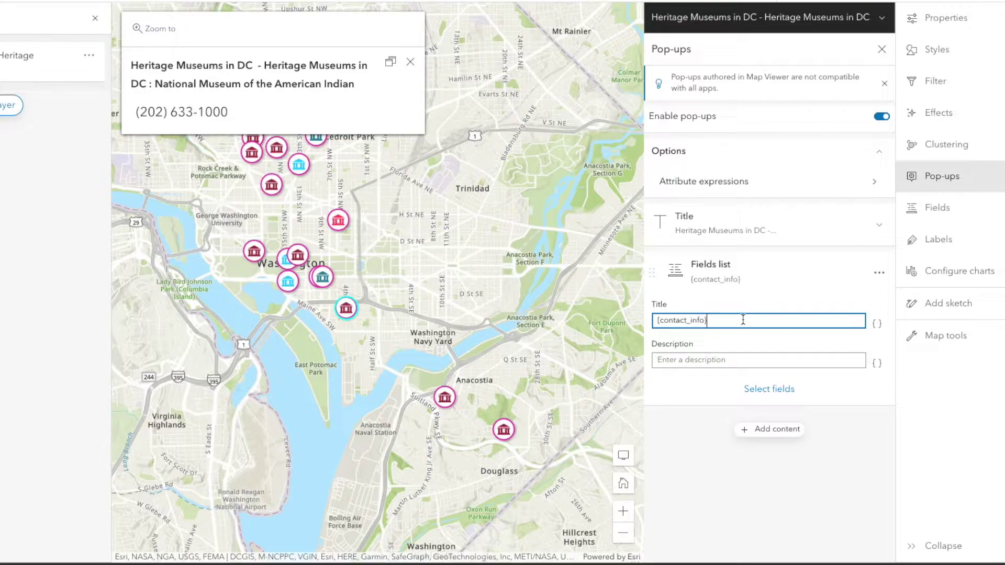
click(879, 272)
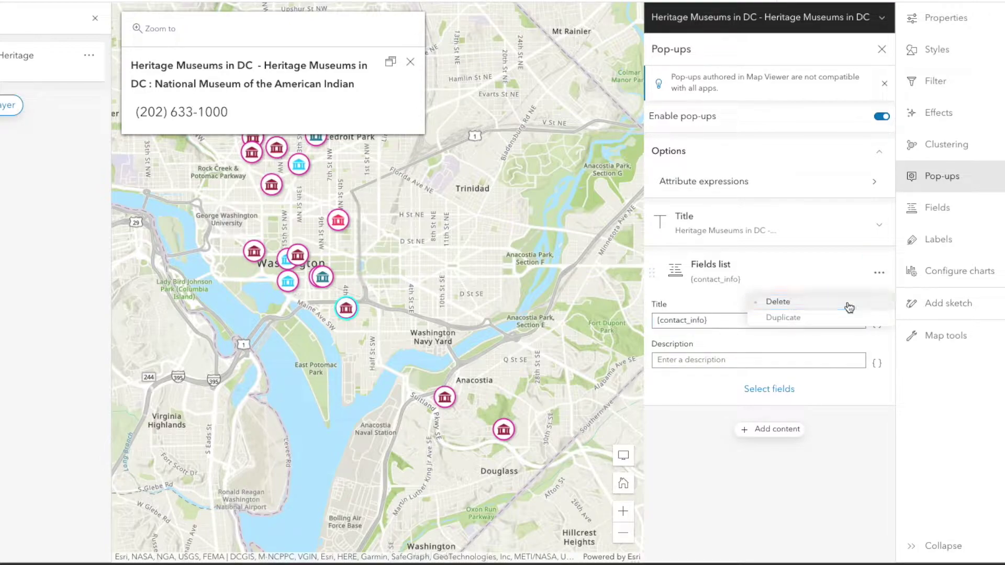
click(844, 318)
scroll(847, 356, down, 1)
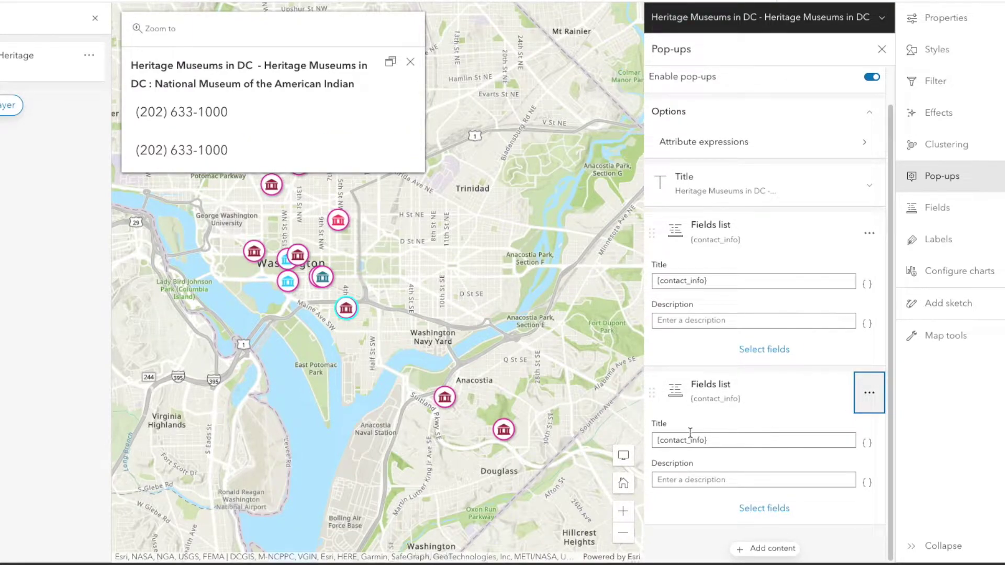
triple_click(658, 439)
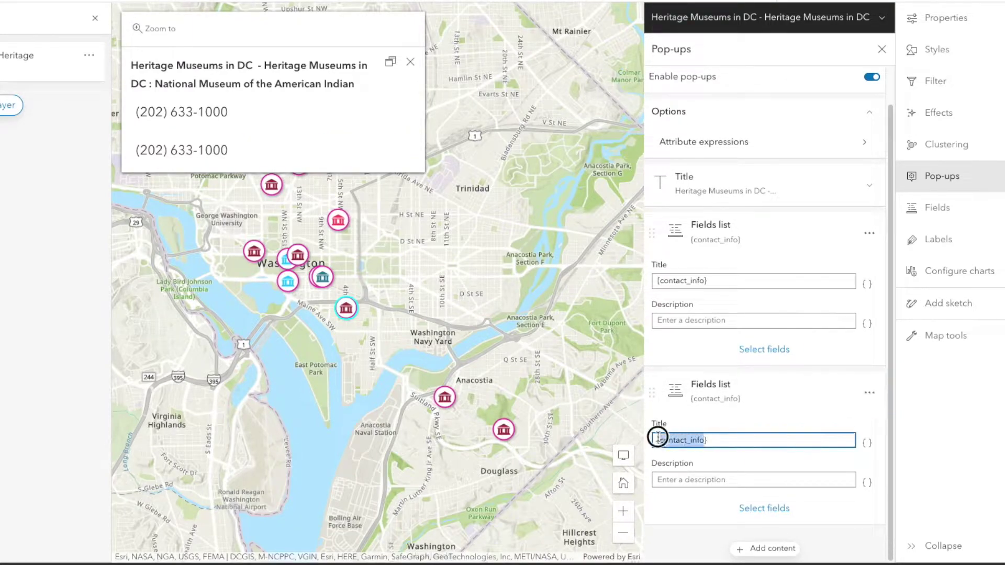
click(952, 250)
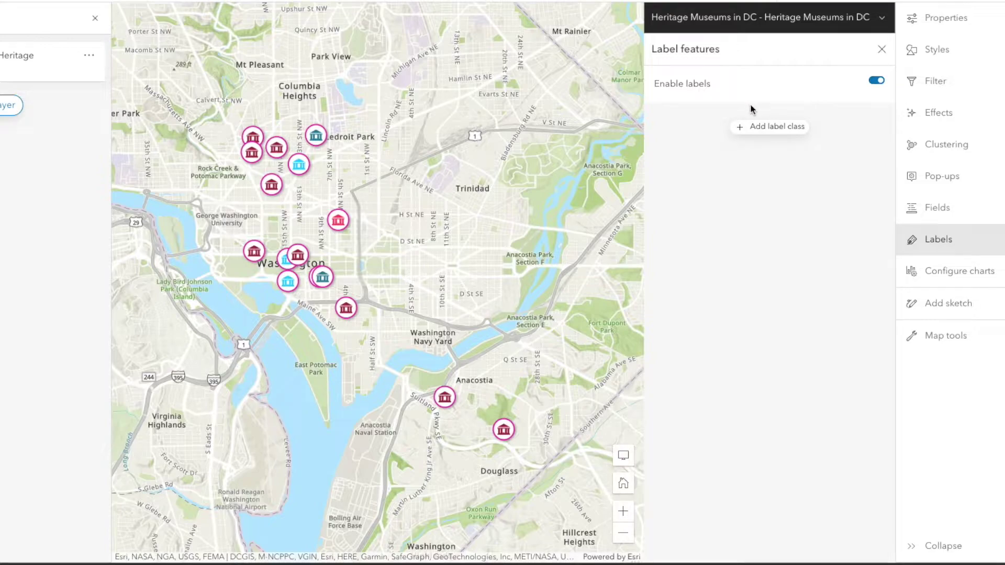
Add a museum_name label class in 14 pt magenta text
click(774, 128)
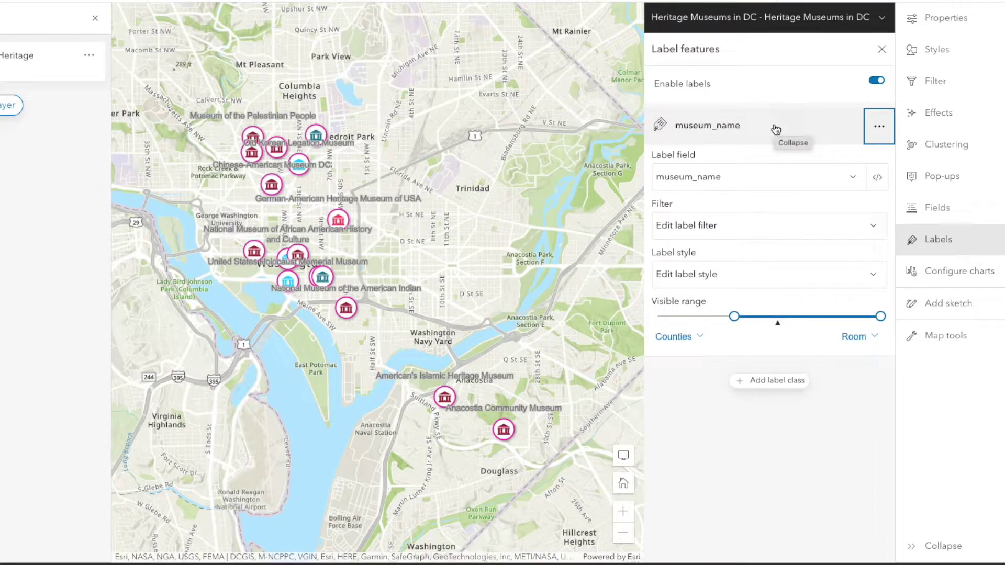
click(740, 274)
click(863, 260)
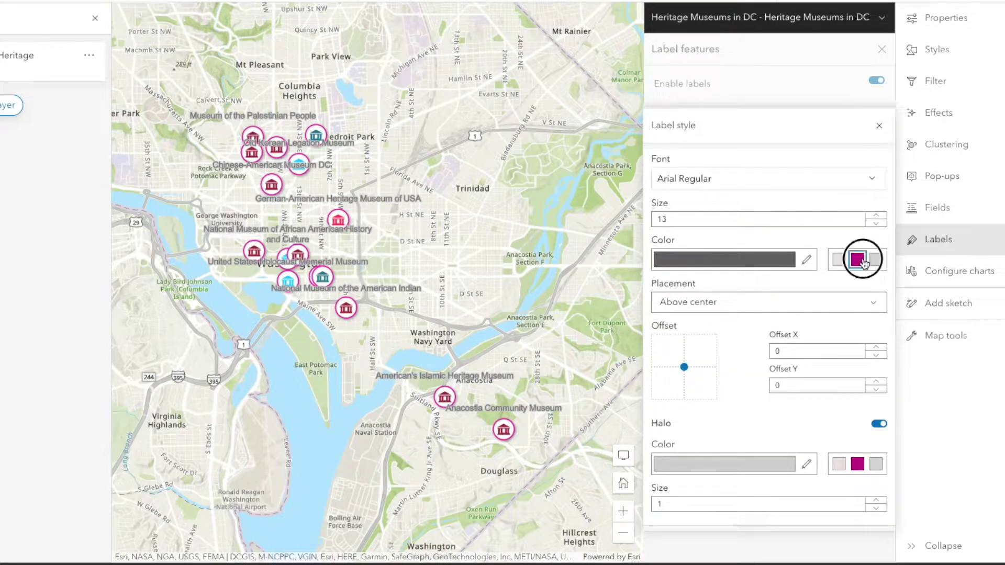
click(806, 260)
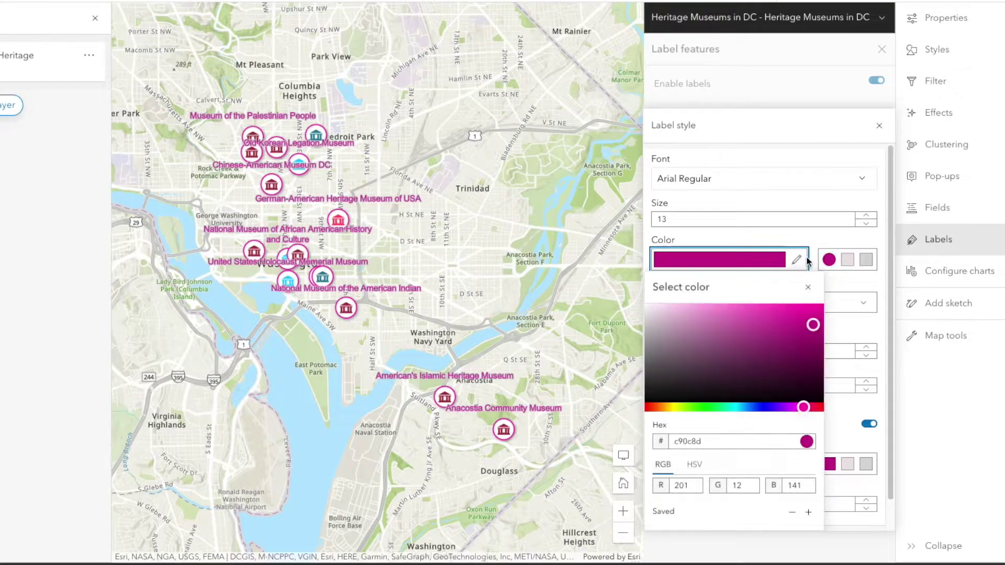
drag(786, 414, 795, 414)
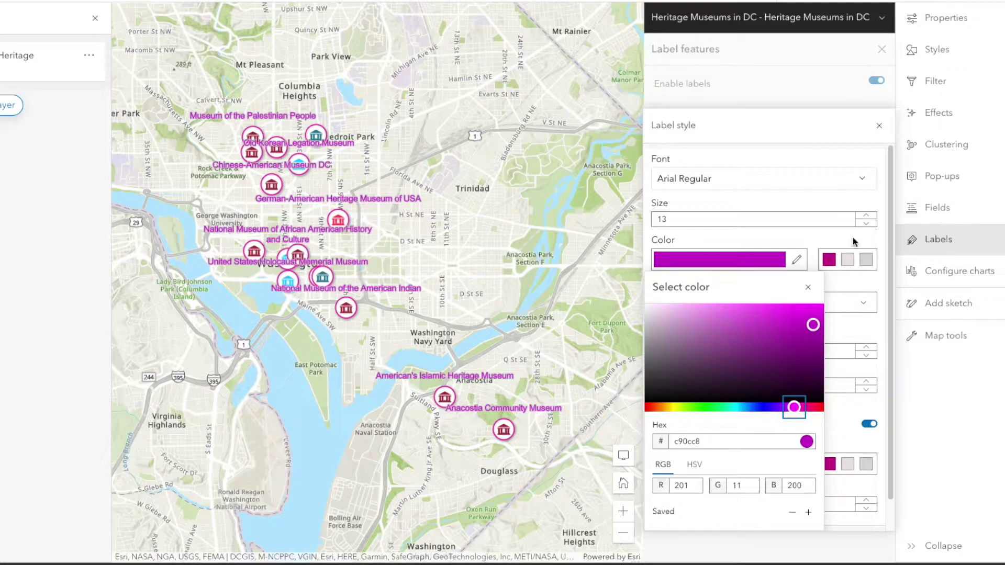
click(867, 216)
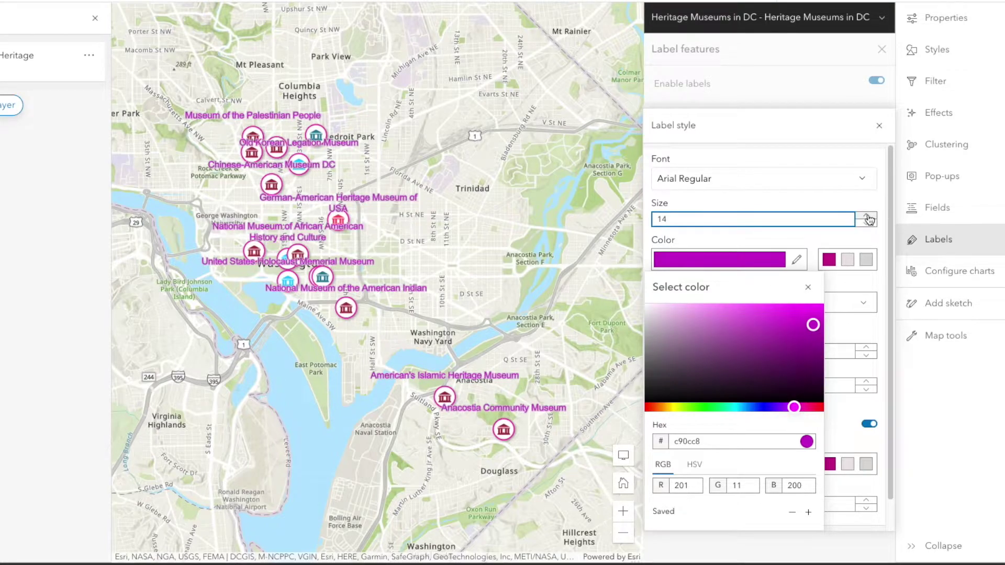
click(811, 287)
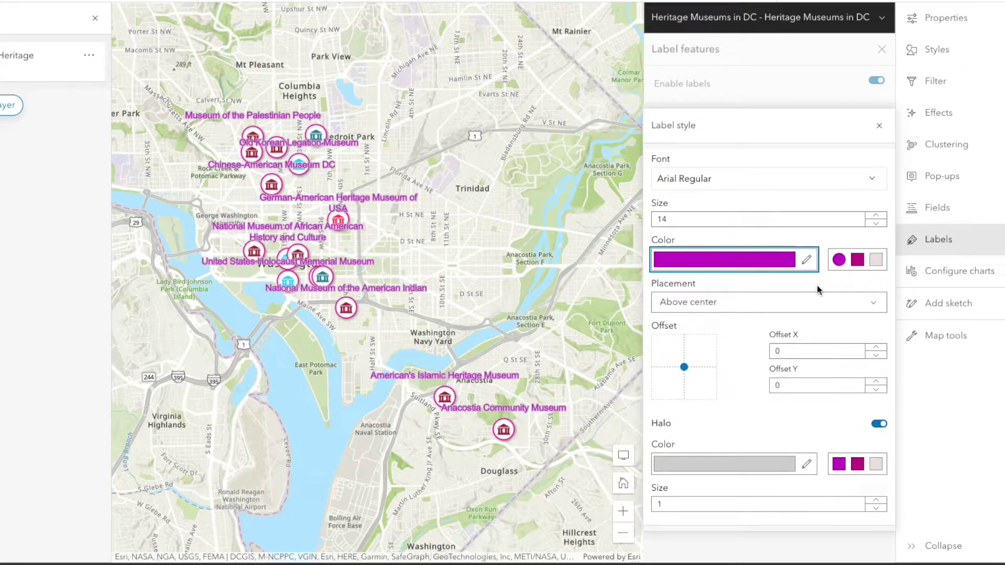
Give the museum labels a near-white halo and close the label settings
click(808, 466)
click(649, 203)
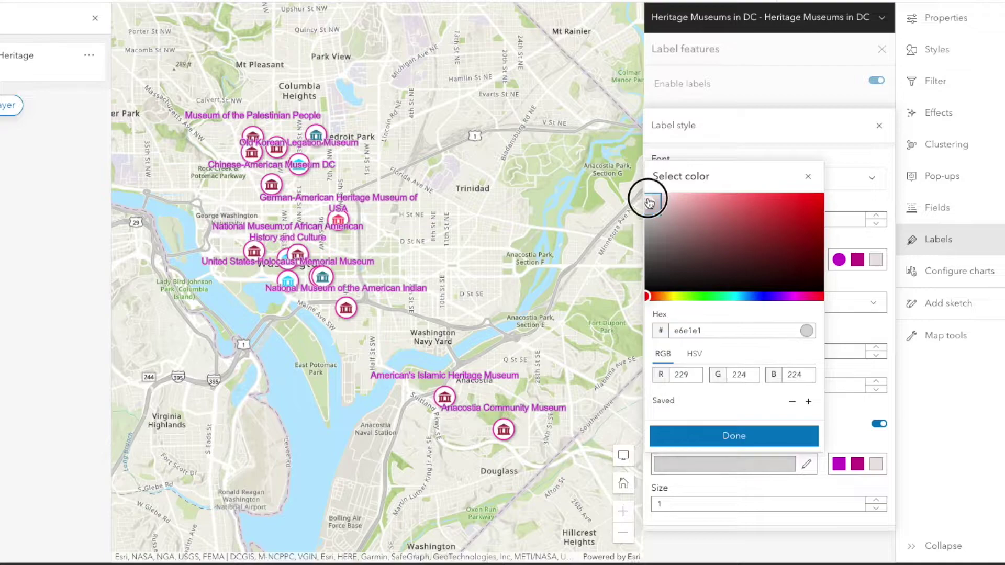
click(738, 437)
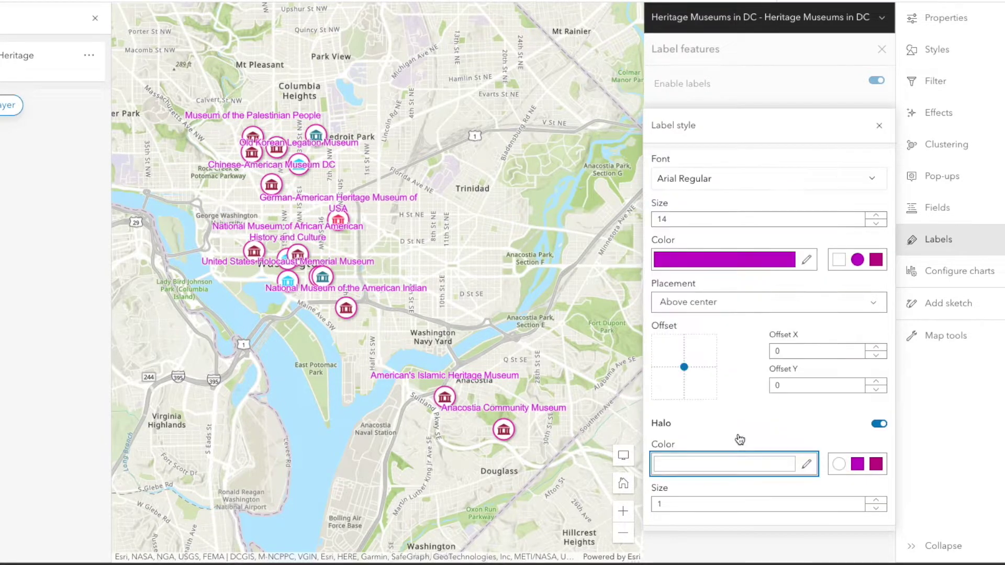
click(877, 500)
click(942, 241)
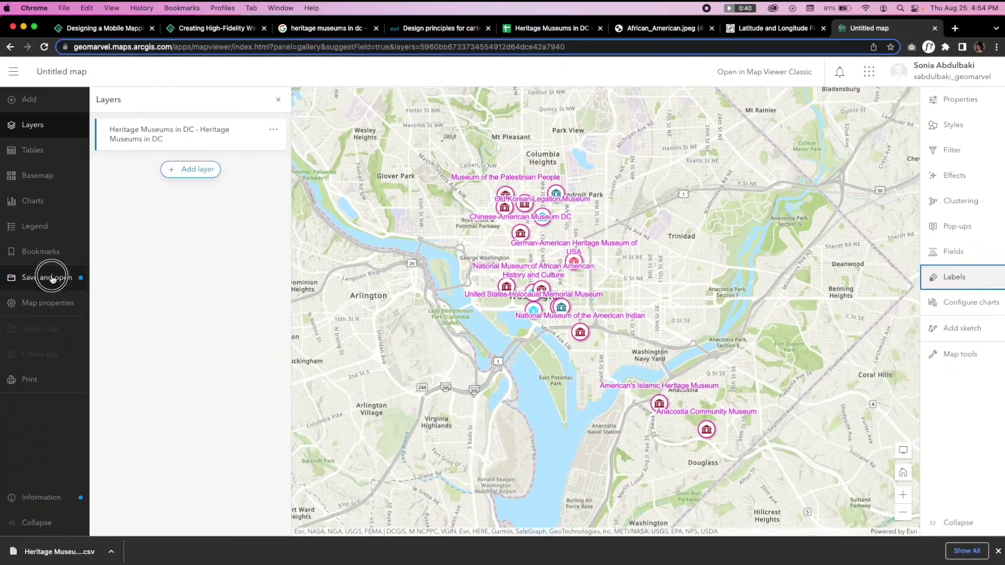
Save the web map as a new item titled 'Heritage Museums in DC'
click(52, 279)
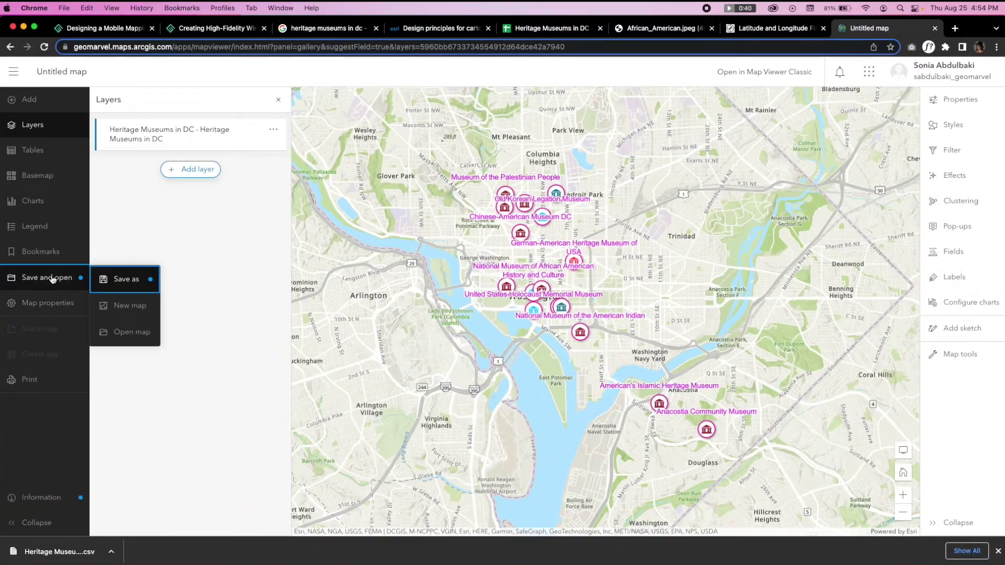
click(104, 280)
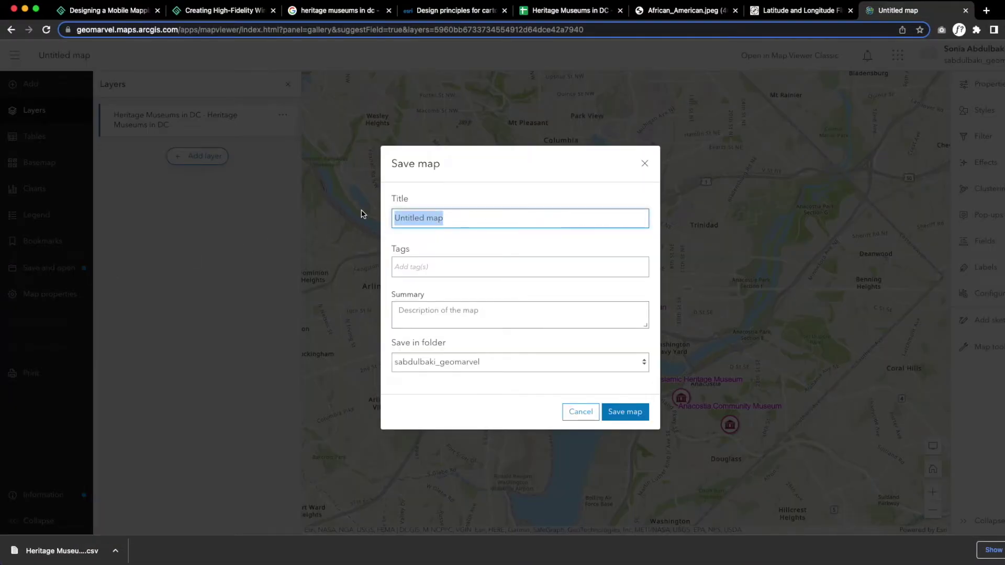
text(Heritage Museums in DC)
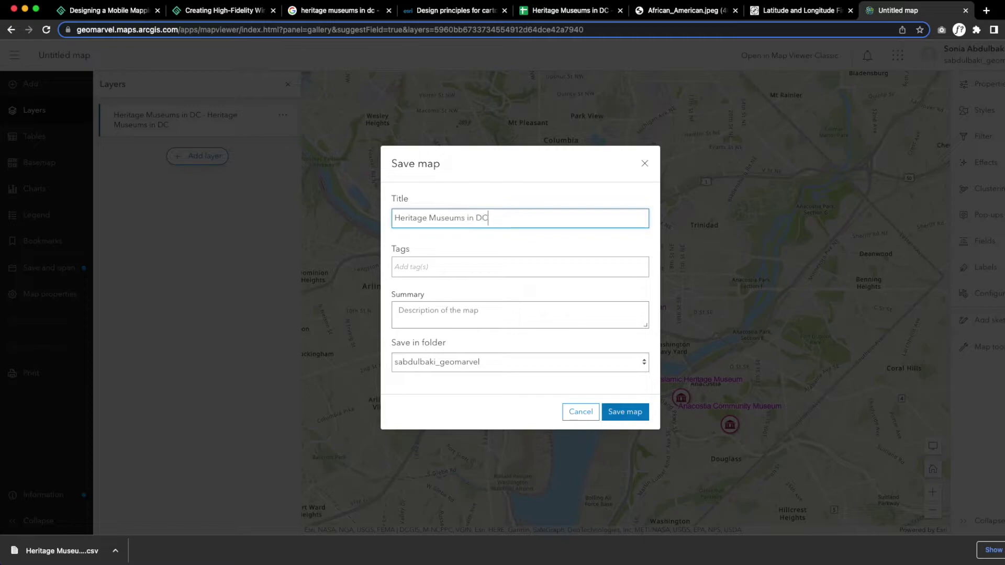
key(Return)
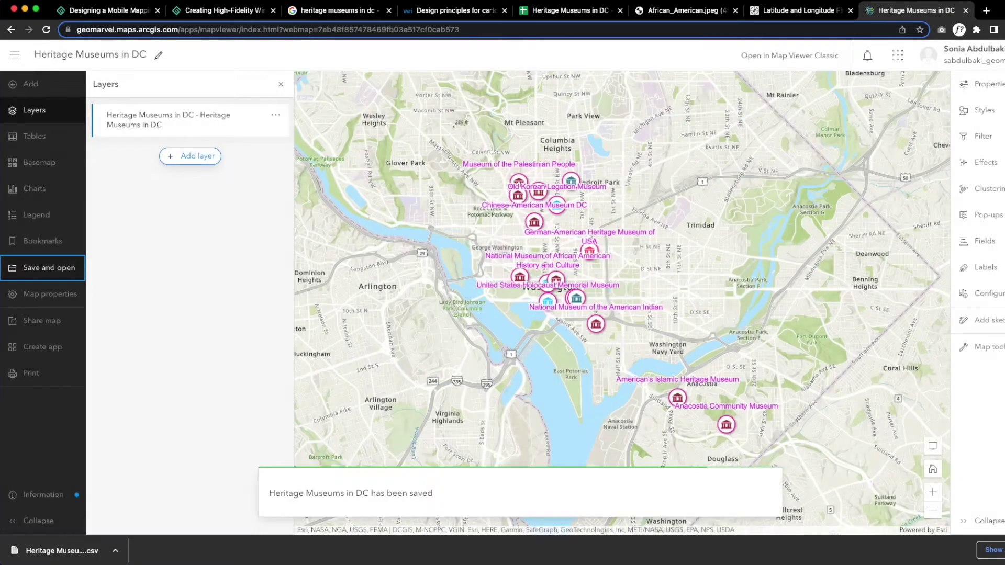
click(987, 11)
Go to the ArcGIS Vector Tile Style Editor using the 'vec' address-bar suggestion
text(vec)
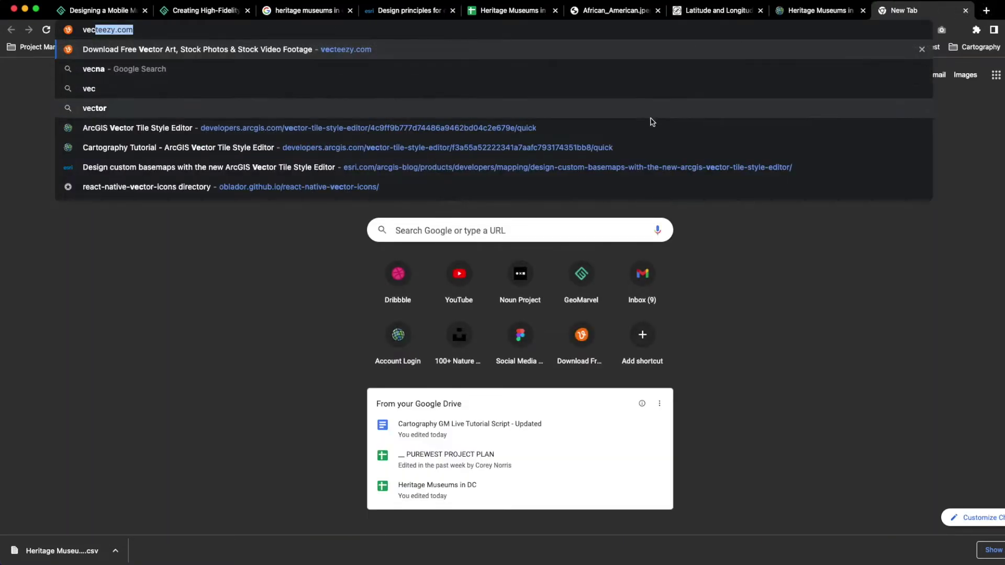
click(617, 126)
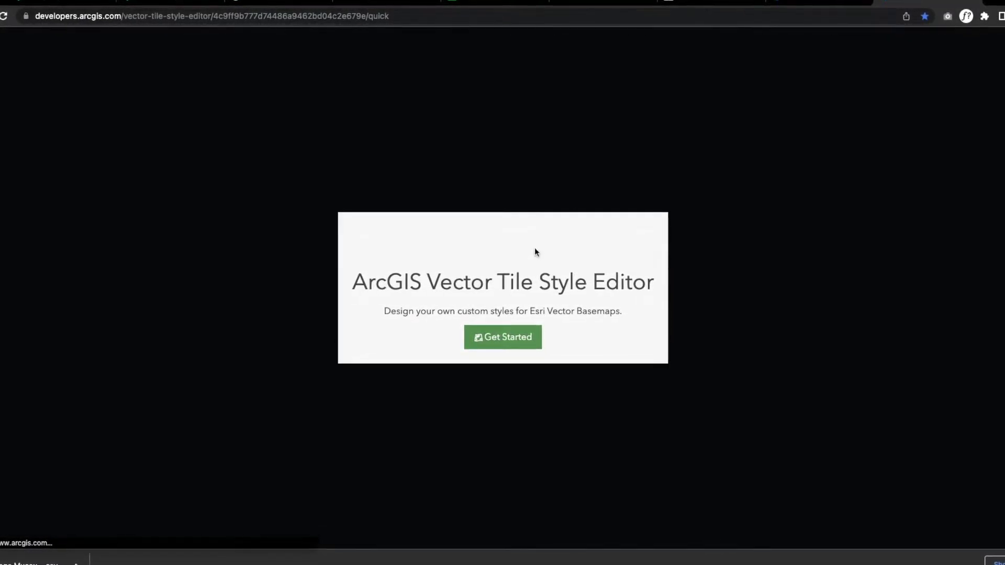
Browse the Creative, Base and Label/Reference styles, then start a new style from World Topographic Map
click(504, 335)
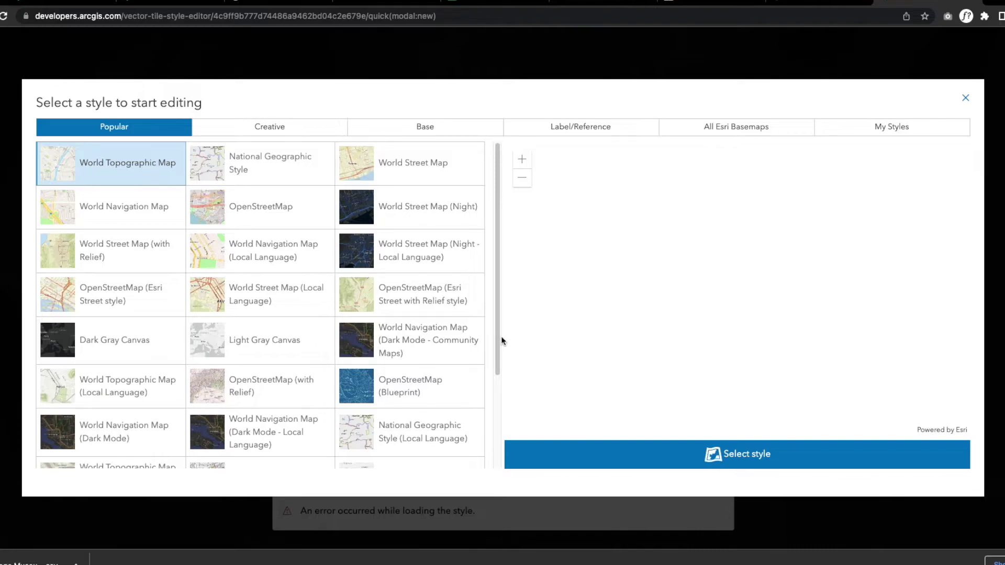
click(309, 128)
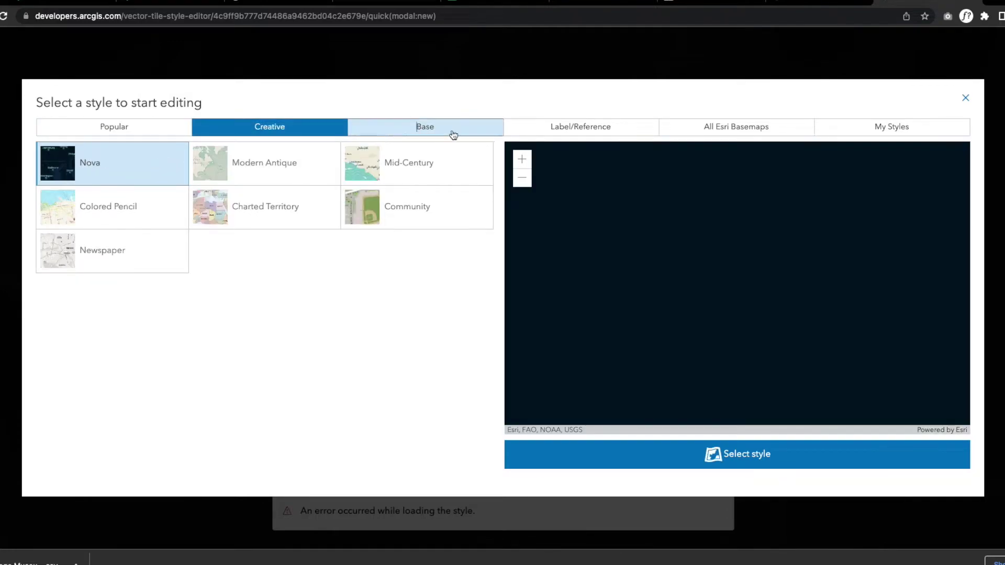
click(454, 133)
click(566, 127)
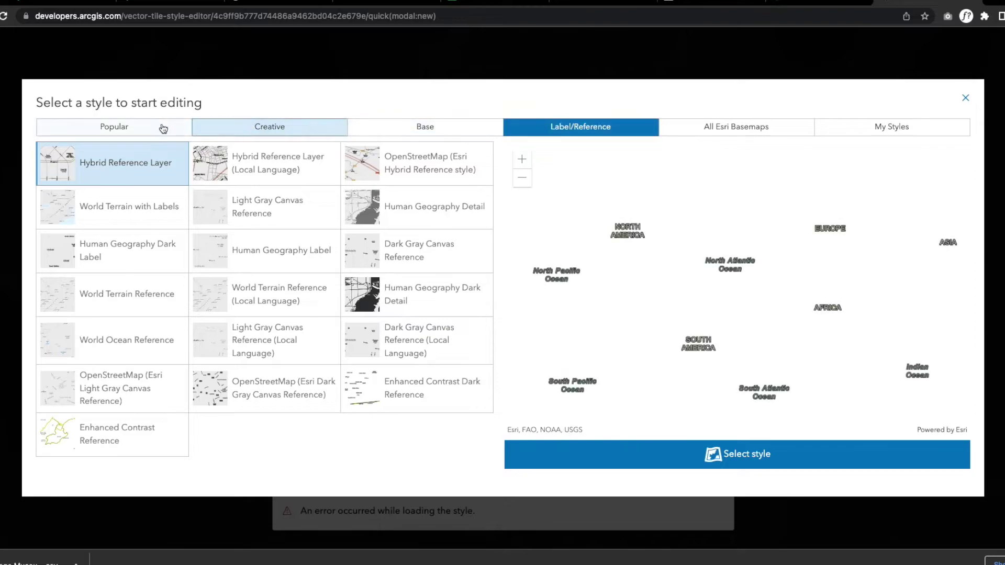
click(163, 129)
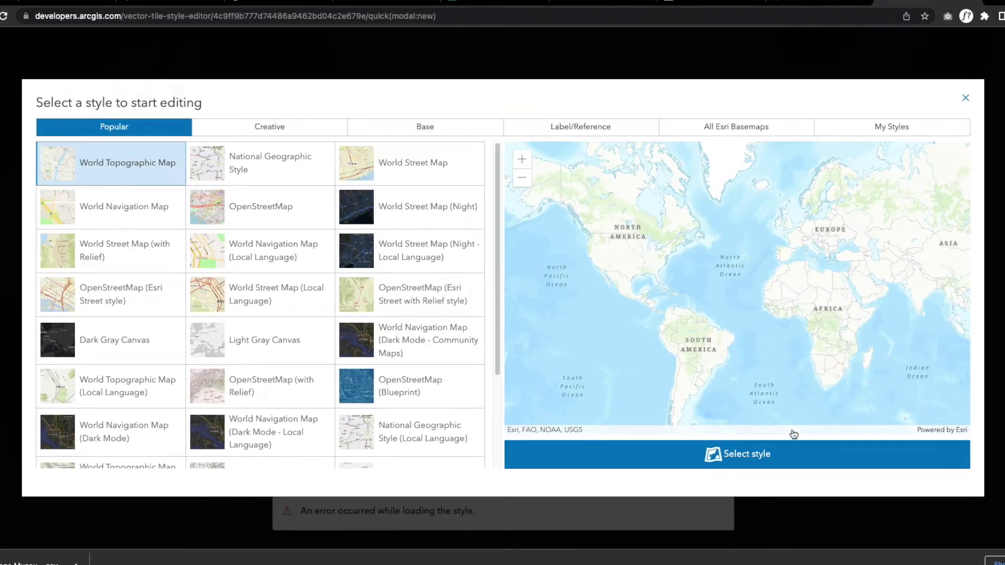
click(783, 454)
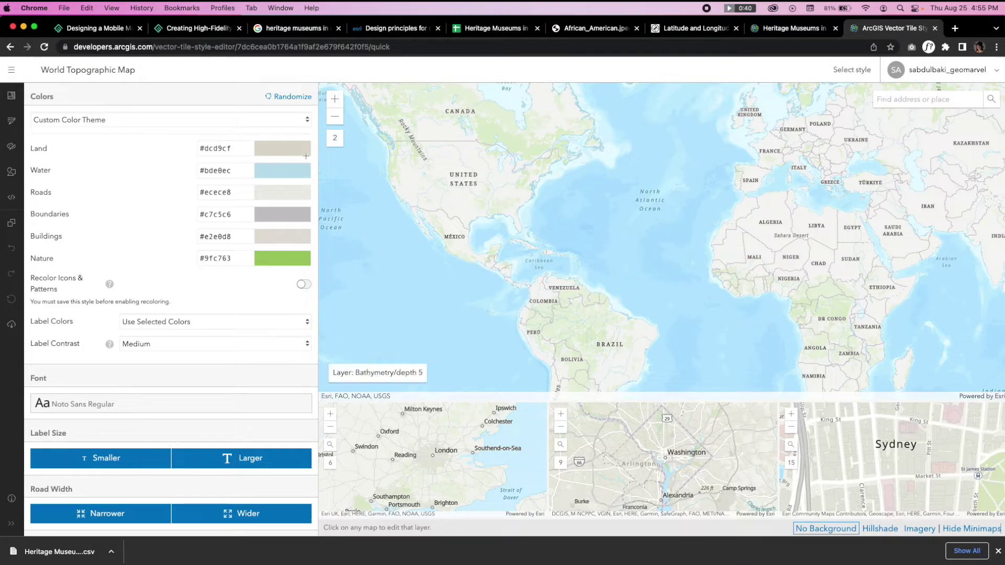
Look through the Layers, Edit By Color and Icons and Patterns panels, returning to Quick Edit
click(11, 121)
click(12, 147)
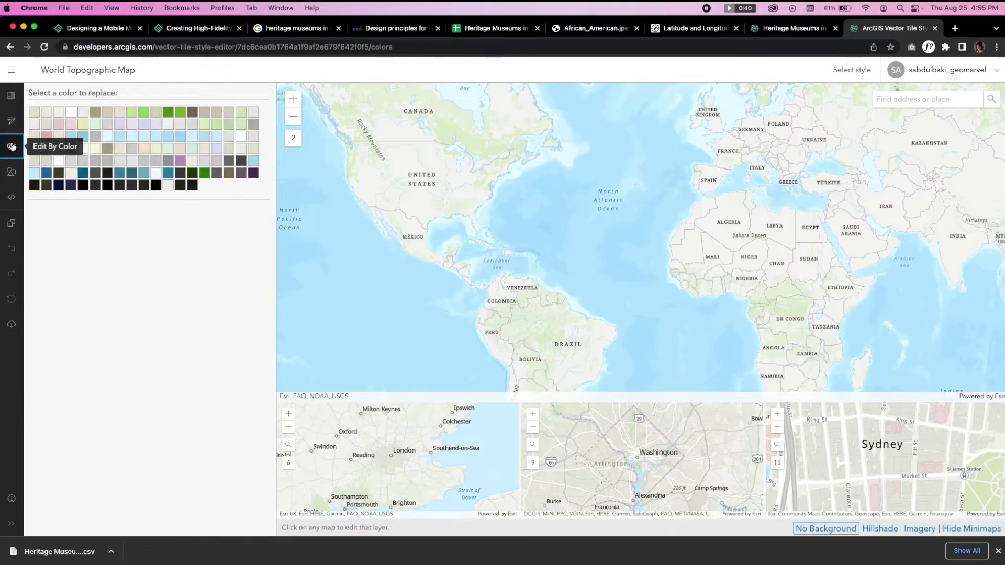
click(12, 171)
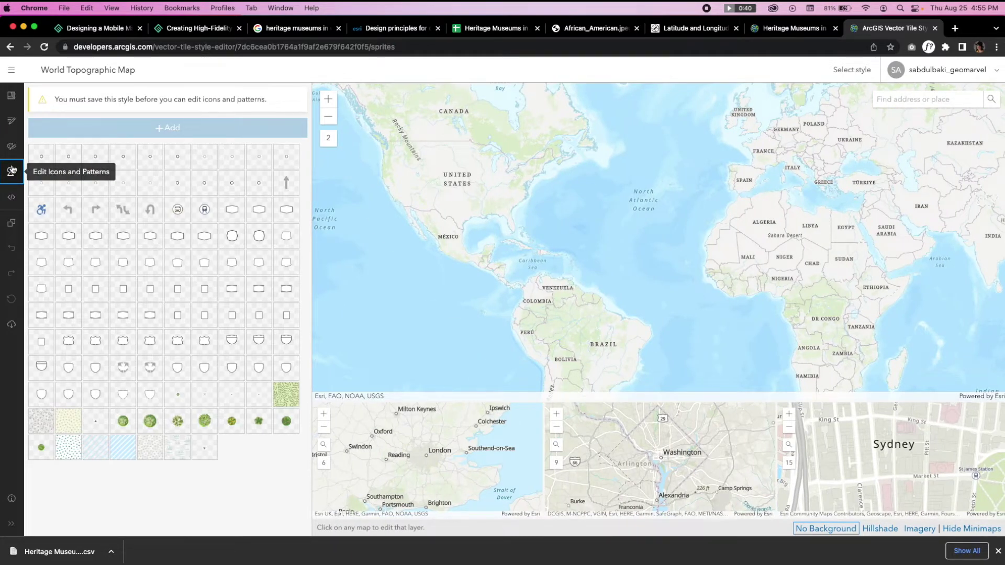
click(11, 98)
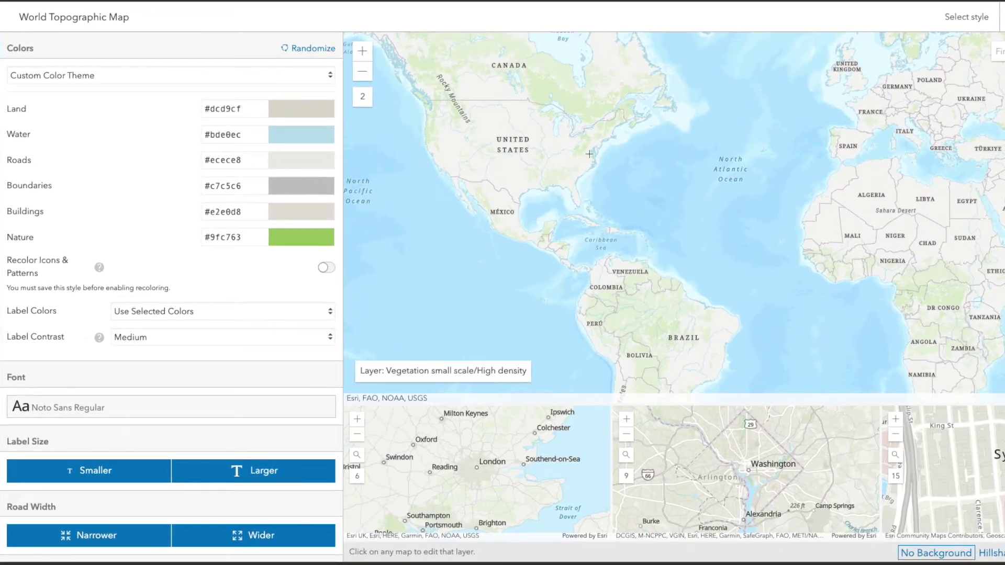
Zoom the preview map into central Washington DC
scroll(589, 155, up, 5)
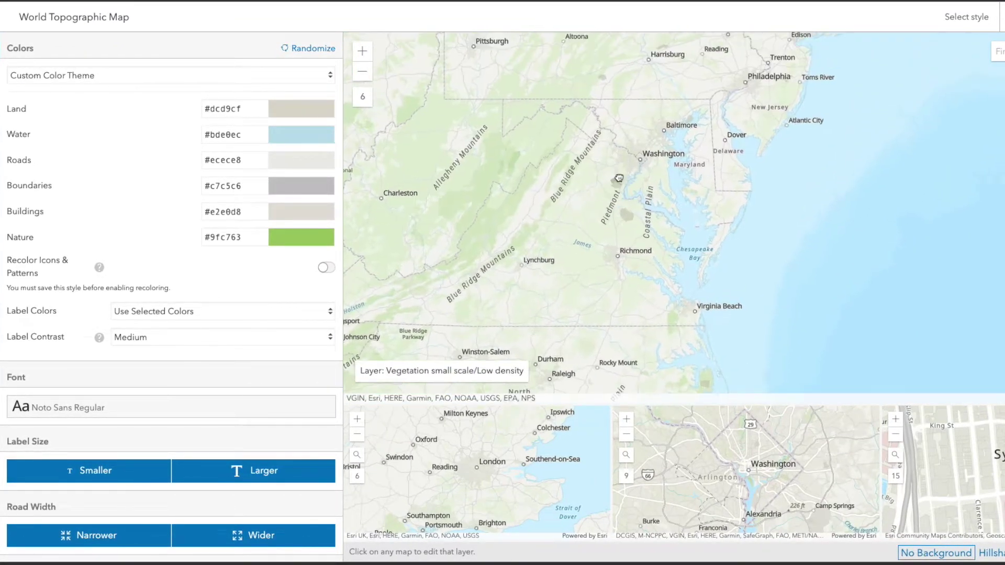
scroll(645, 156, up, 3)
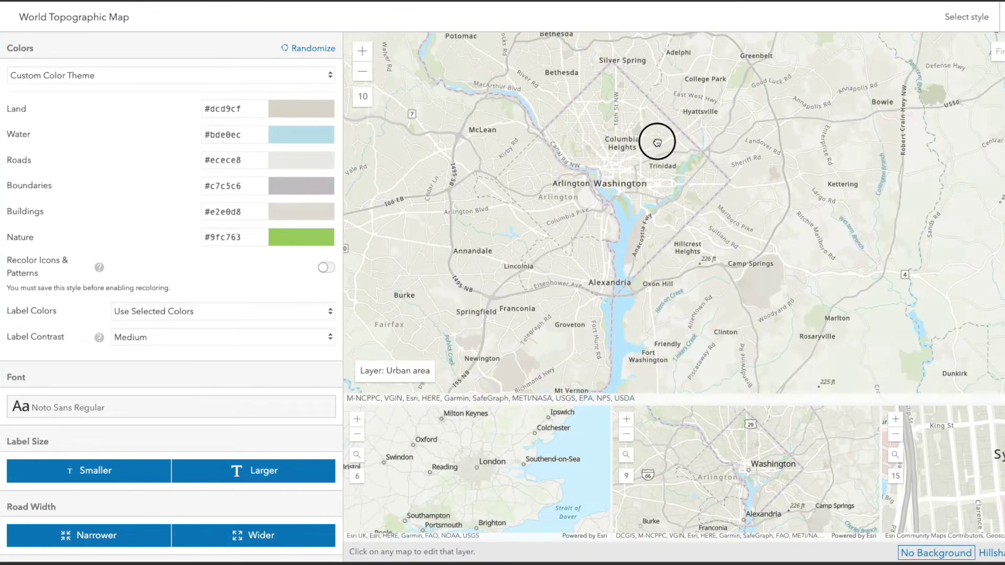
scroll(660, 171, up, 1)
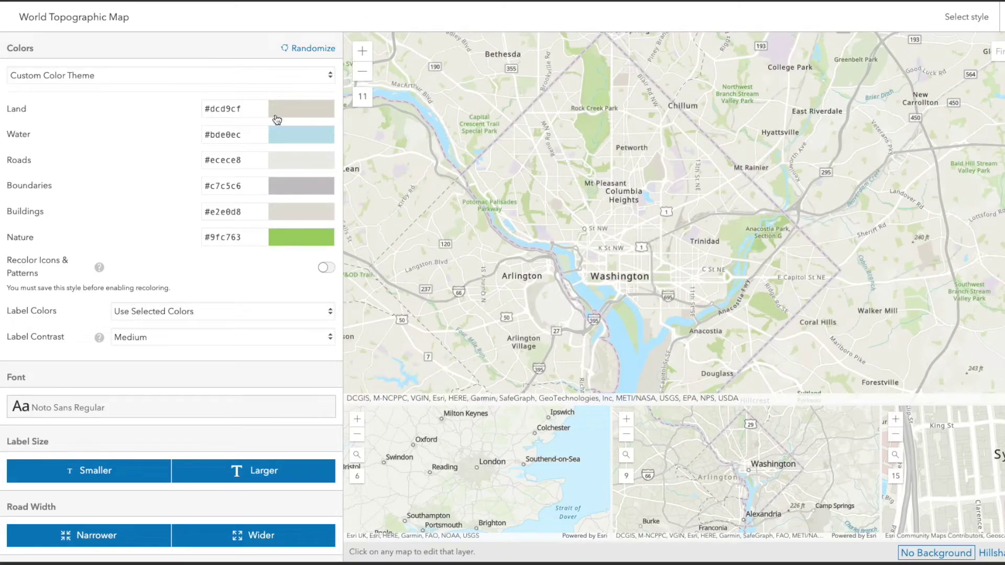
scroll(492, 143, down, 1)
scroll(543, 159, up, 1)
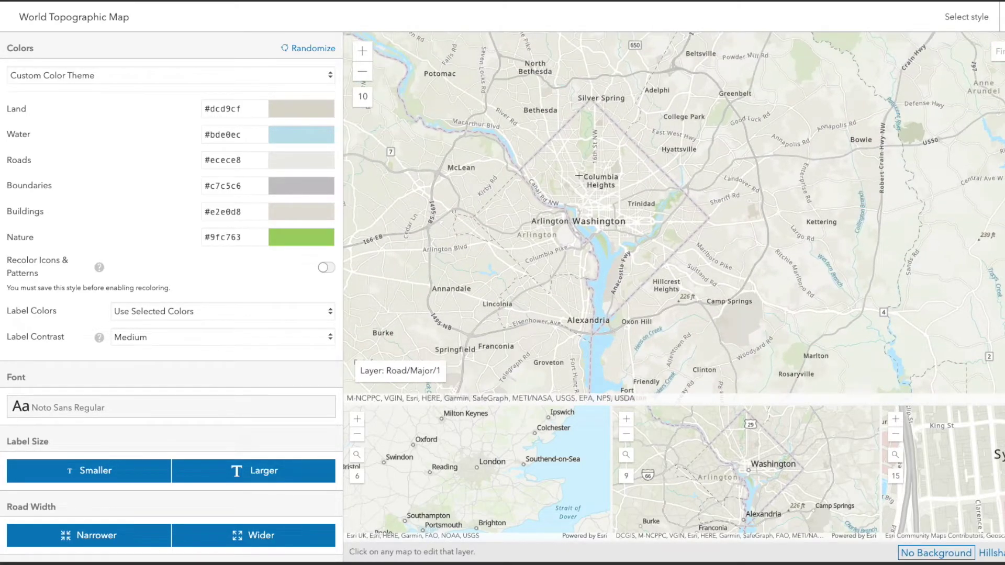
Change the Land colour to near-white light grey #f6f6f6
click(307, 116)
click(473, 210)
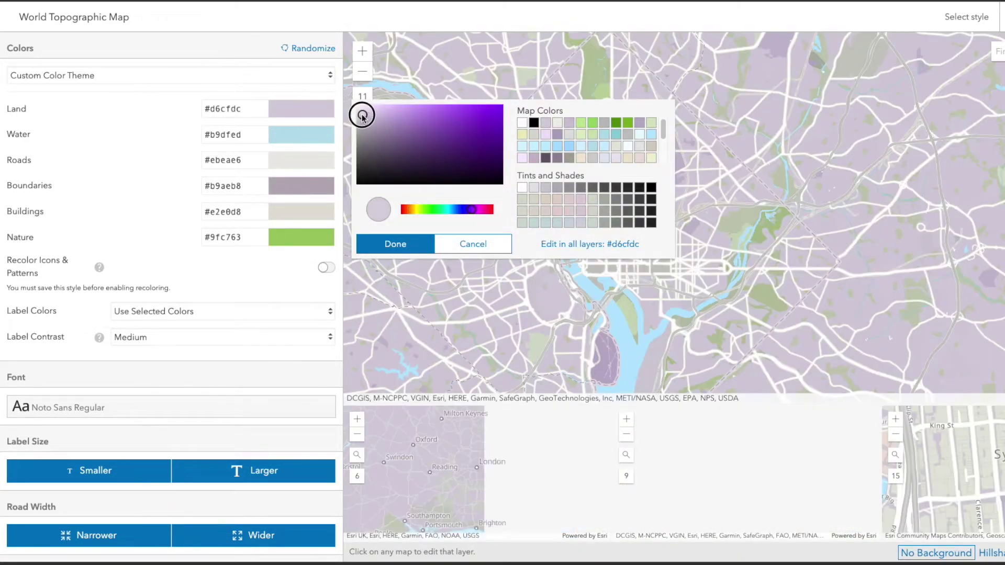
click(356, 107)
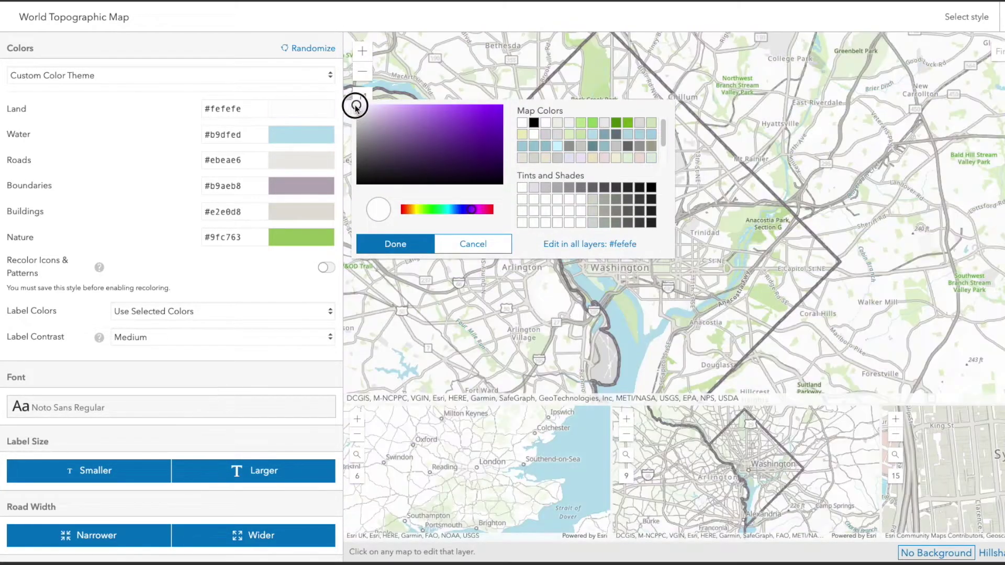
drag(356, 107, 357, 110)
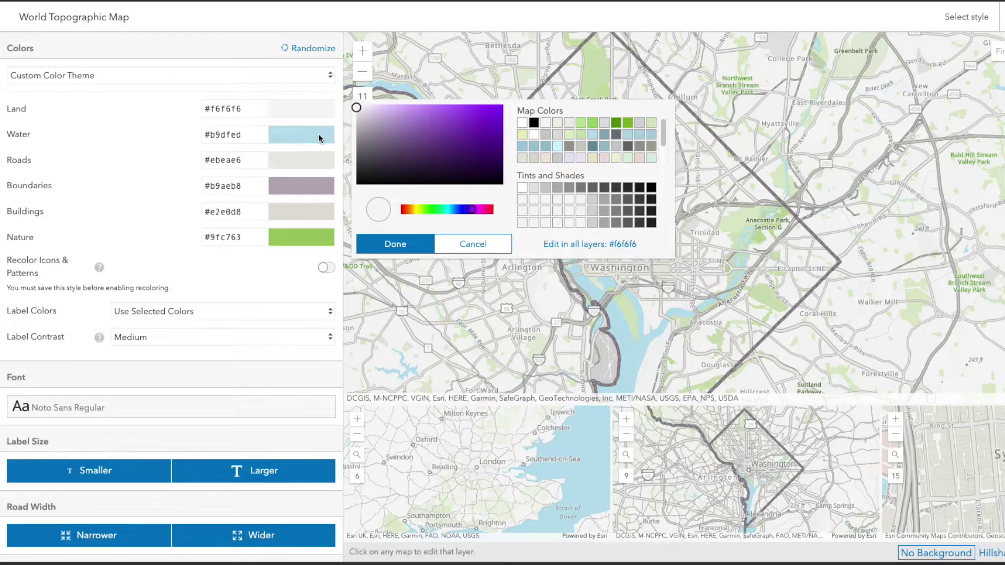
Confirm the land colour and make the map labels three sizes larger
click(420, 249)
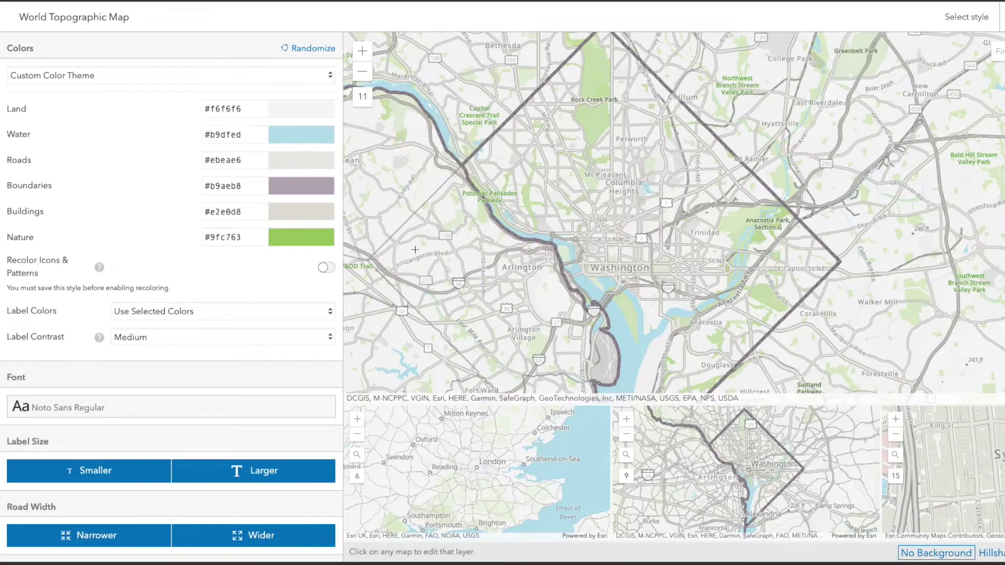
click(257, 474)
click(257, 474)
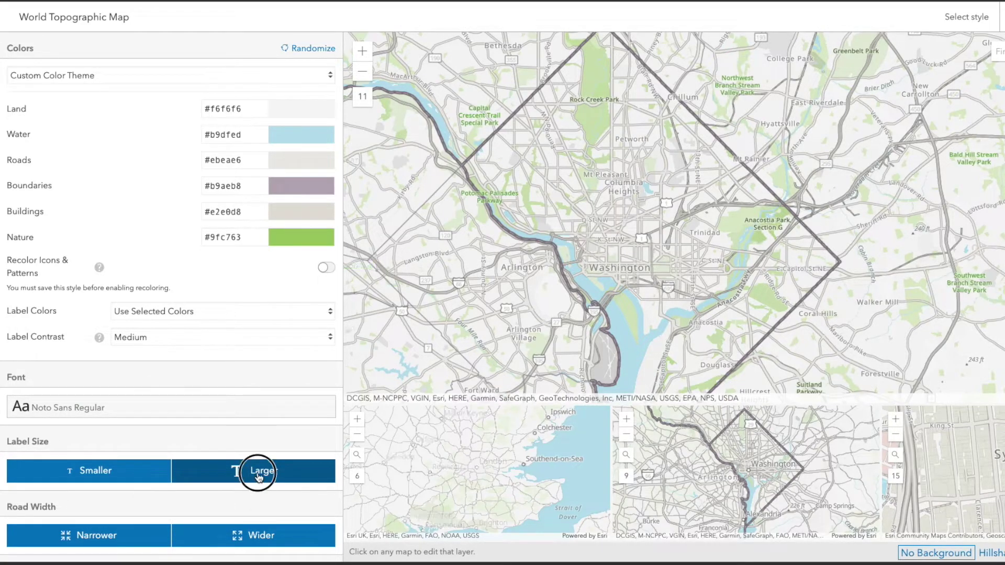
click(258, 474)
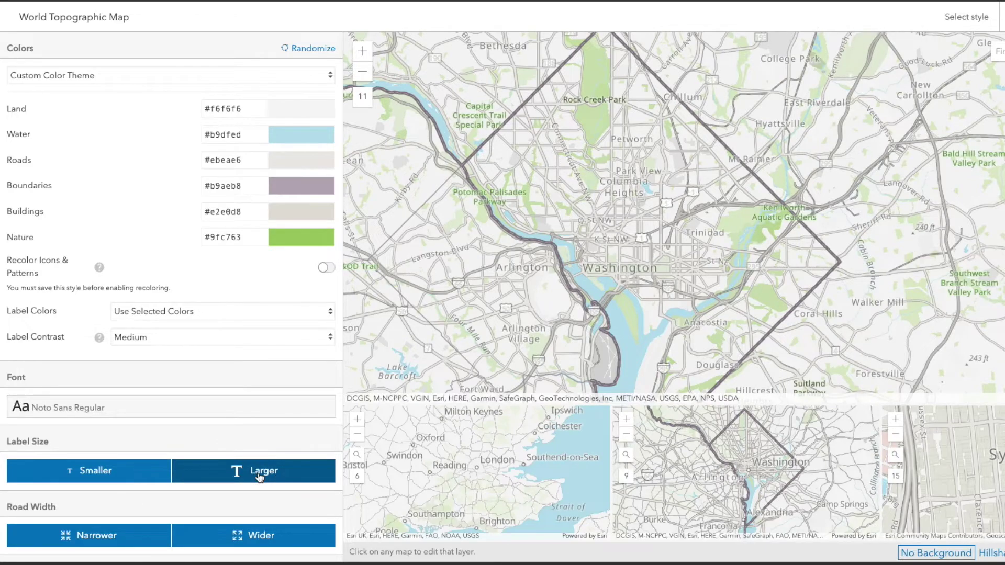
Change the label font from Noto Sans Regular to Montserrat SemiBold
click(156, 408)
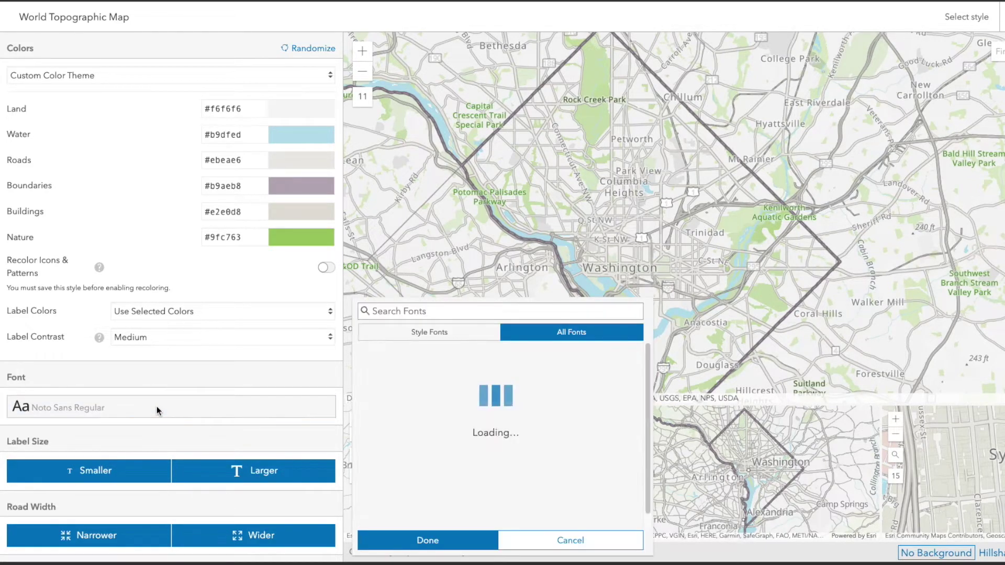
scroll(453, 461, down, 5)
scroll(454, 461, down, 5)
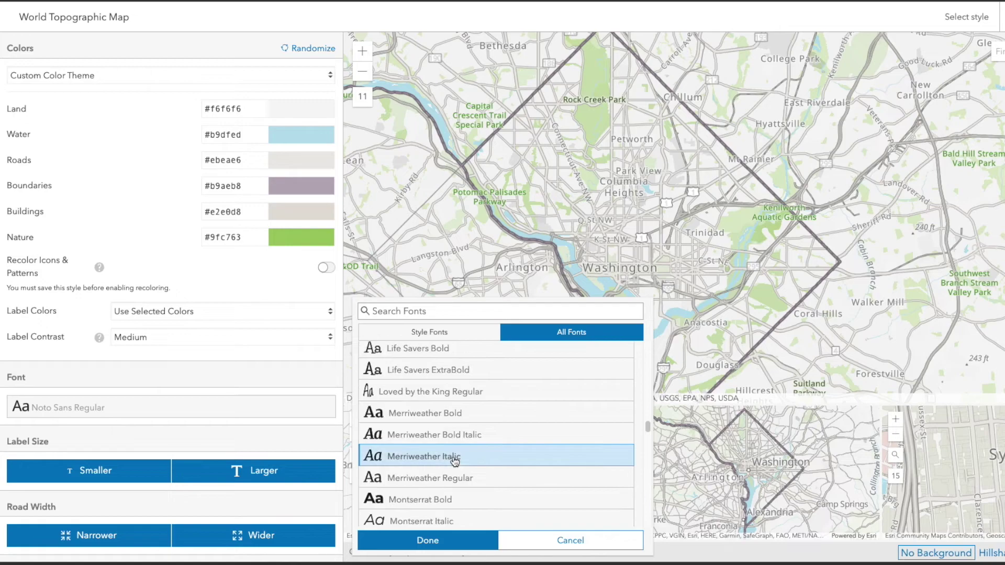
click(447, 498)
scroll(448, 498, down, 3)
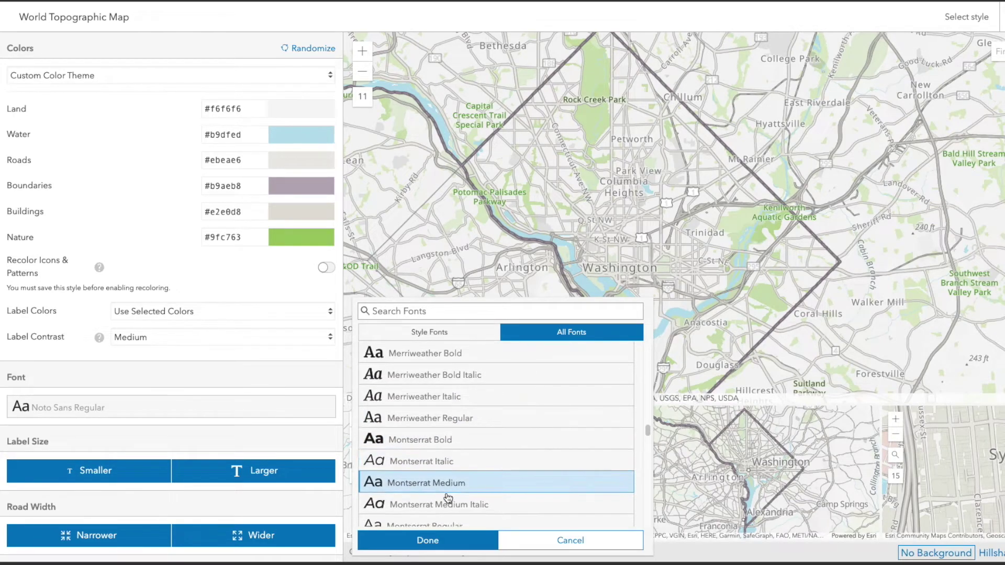
click(455, 478)
click(432, 542)
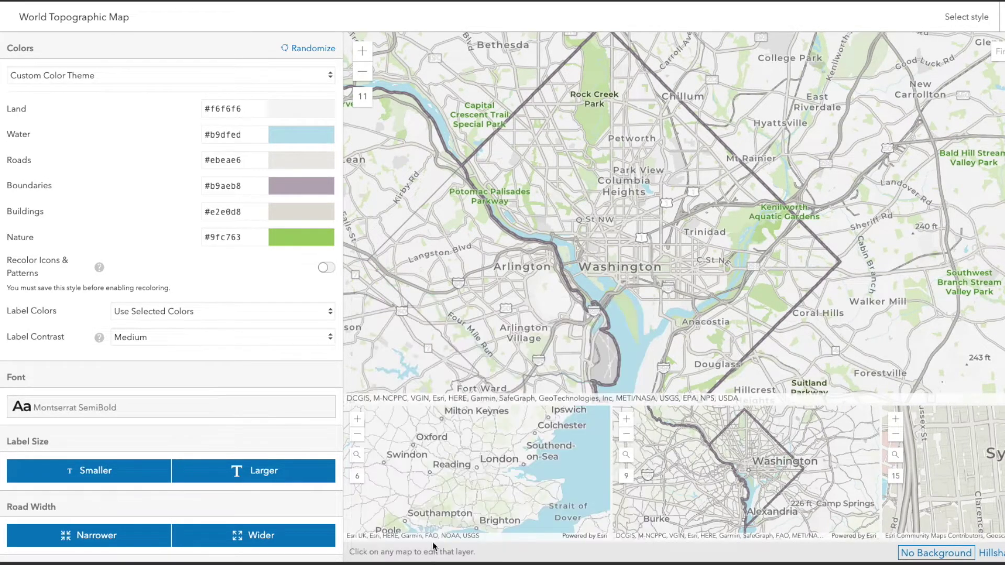
Set the water colour to deep indigo #311e9f
click(321, 139)
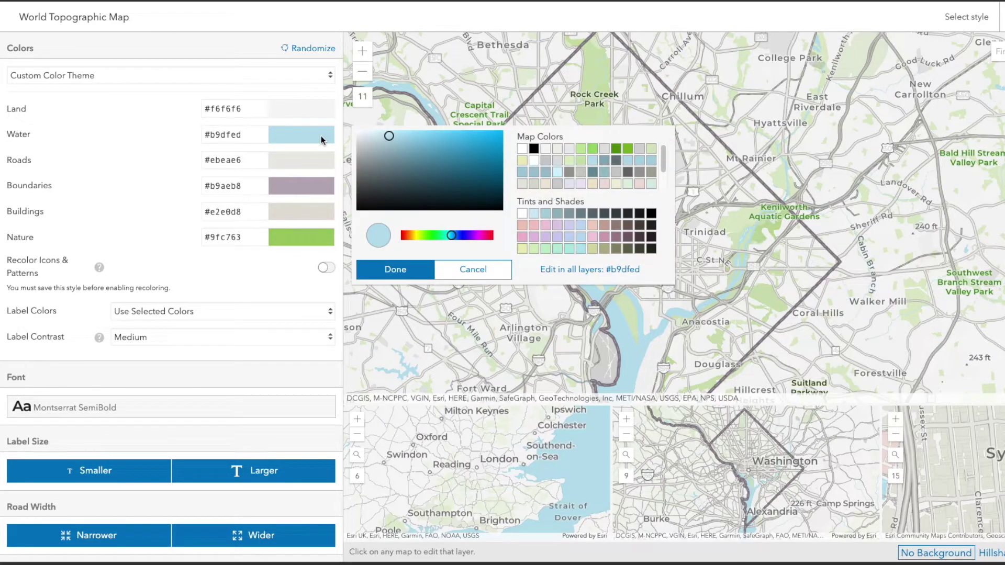
click(470, 237)
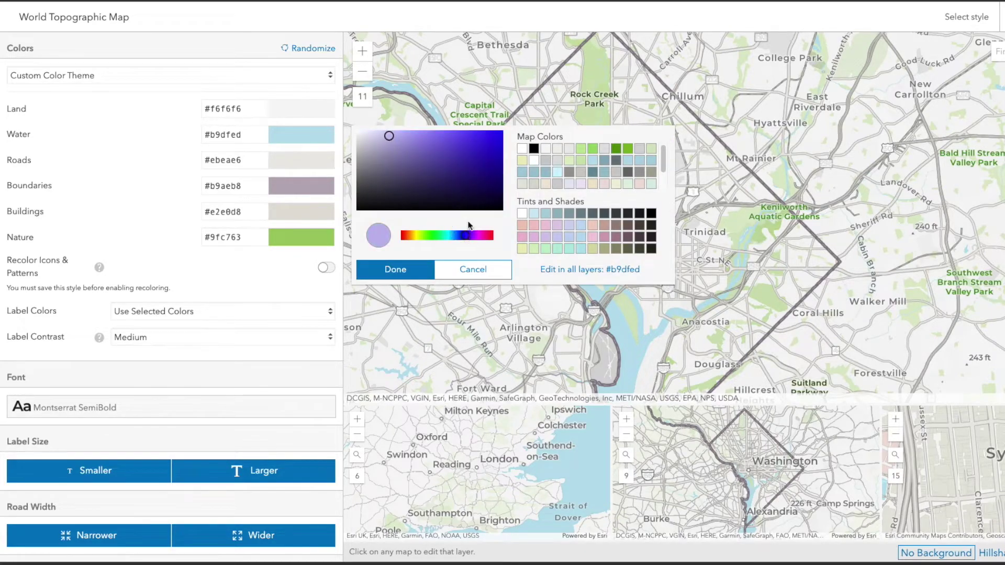
click(478, 165)
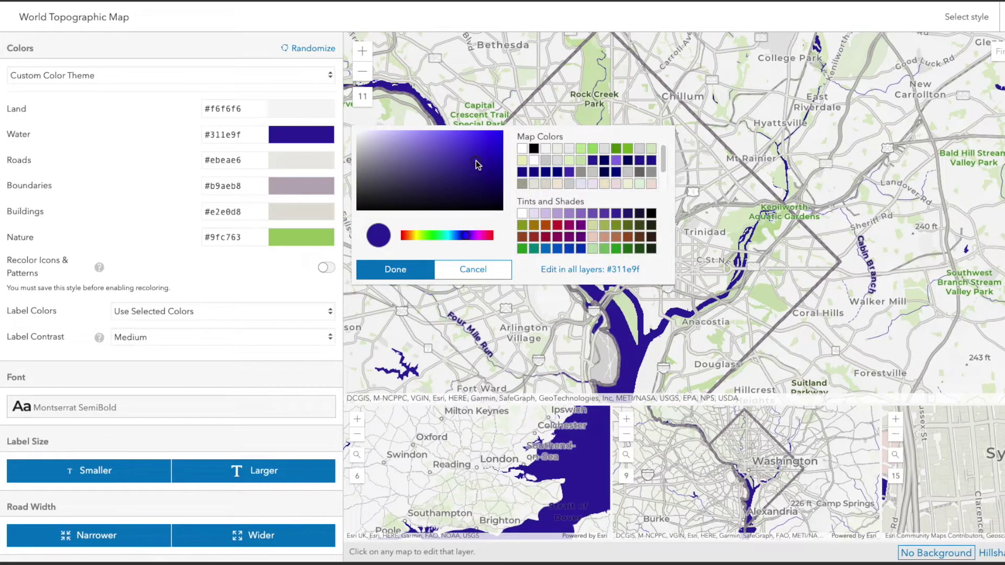
click(419, 269)
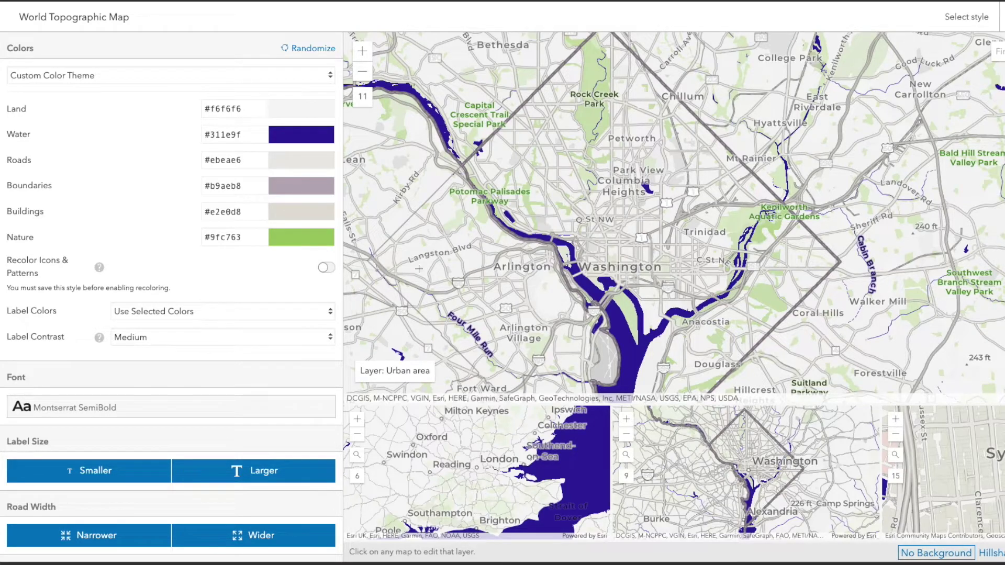
Set the road colour to light grey #a3a3a6
click(288, 159)
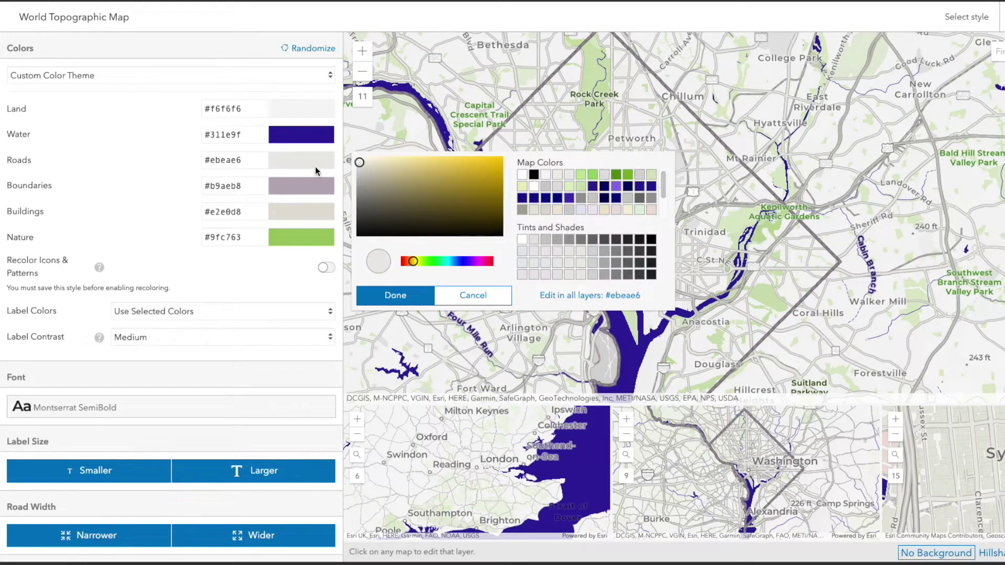
click(468, 261)
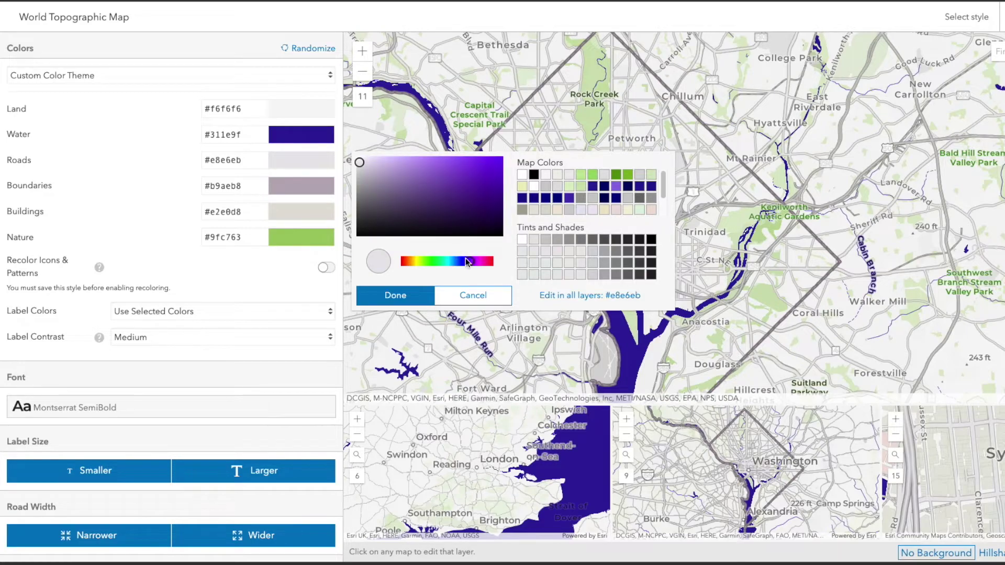
click(362, 187)
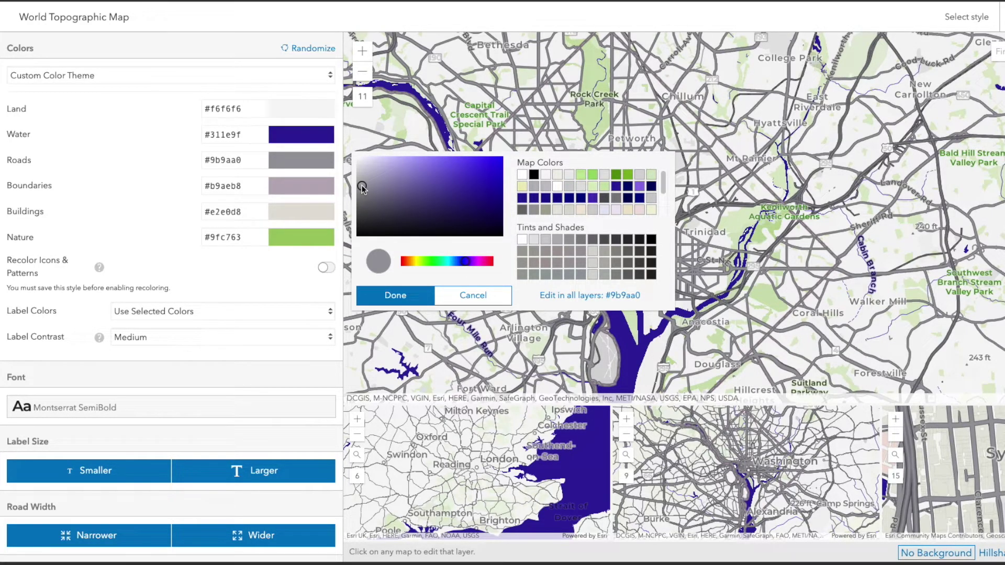
drag(362, 187, 360, 184)
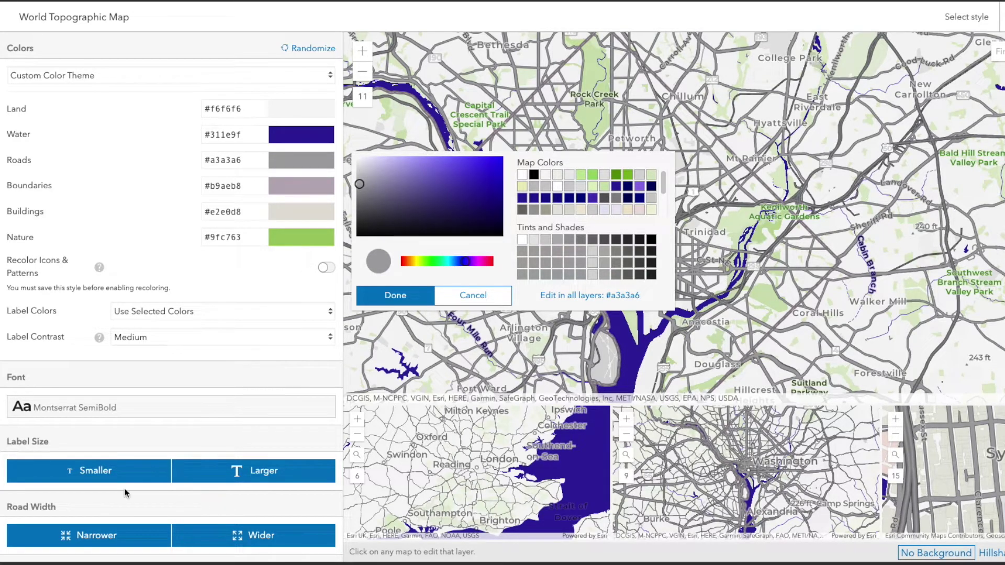
Apply Narrower under Road Width four times to thin the roads
click(96, 535)
click(96, 537)
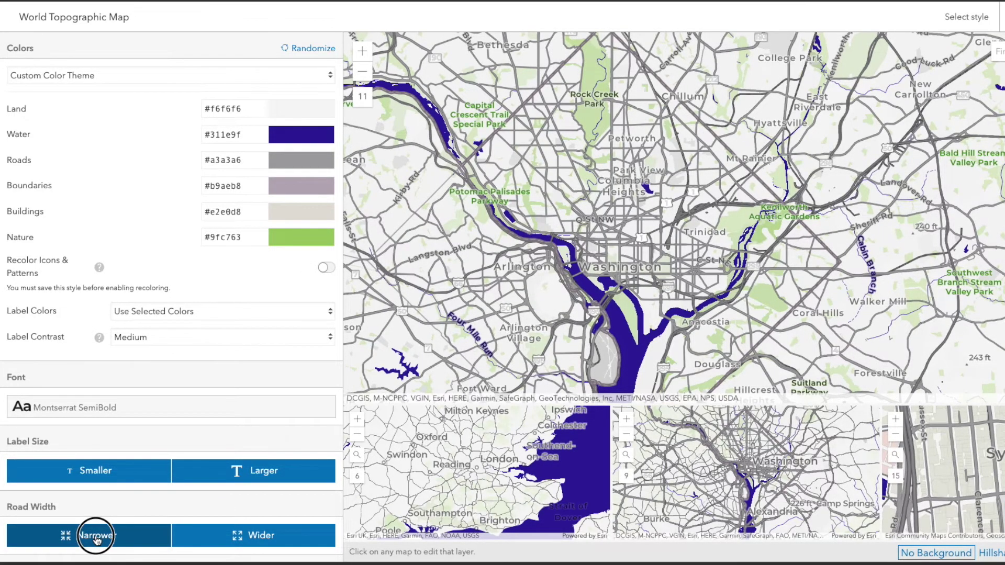
click(96, 537)
click(96, 536)
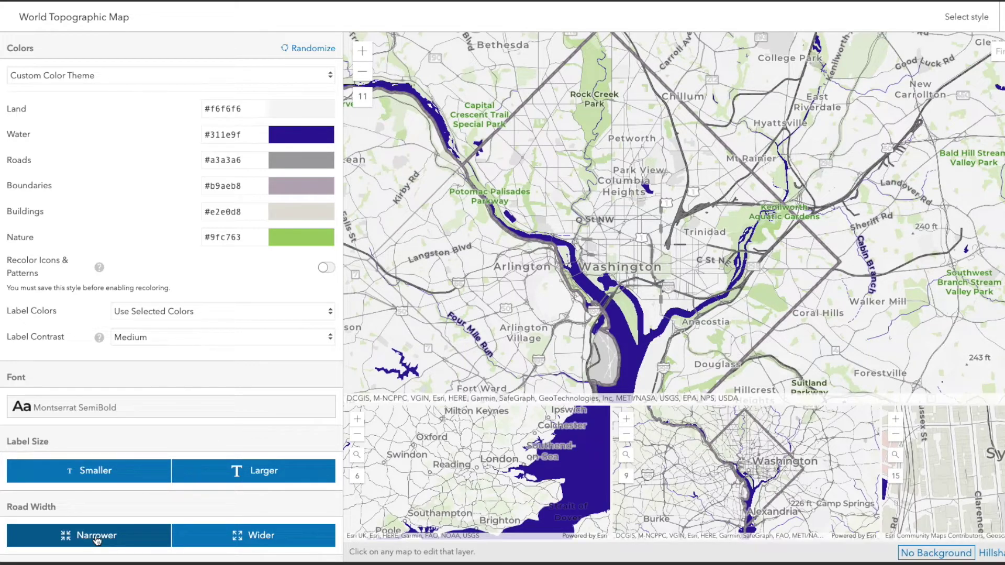
Set the boundaries colour to bright magenta #fd3ff8
click(291, 190)
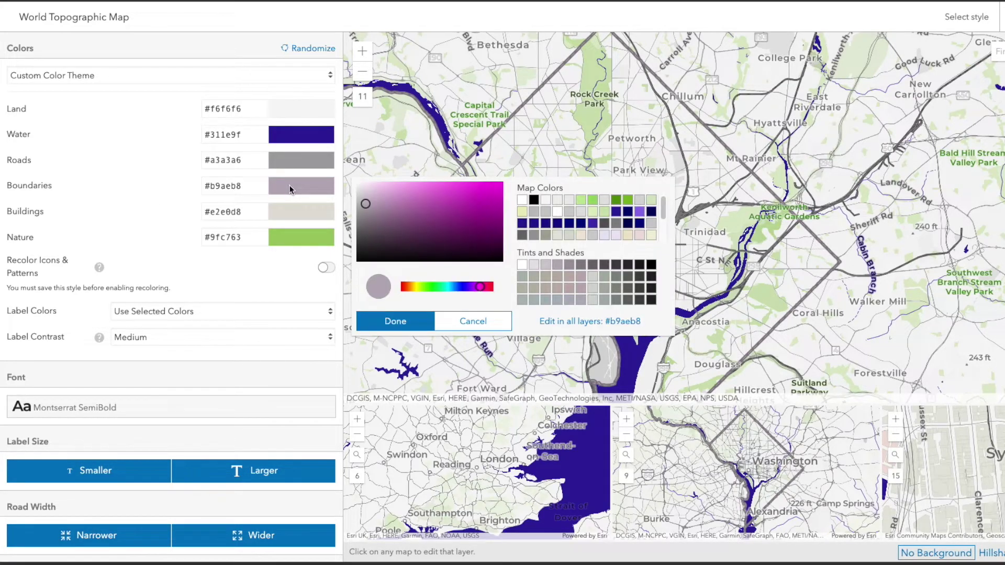
click(474, 193)
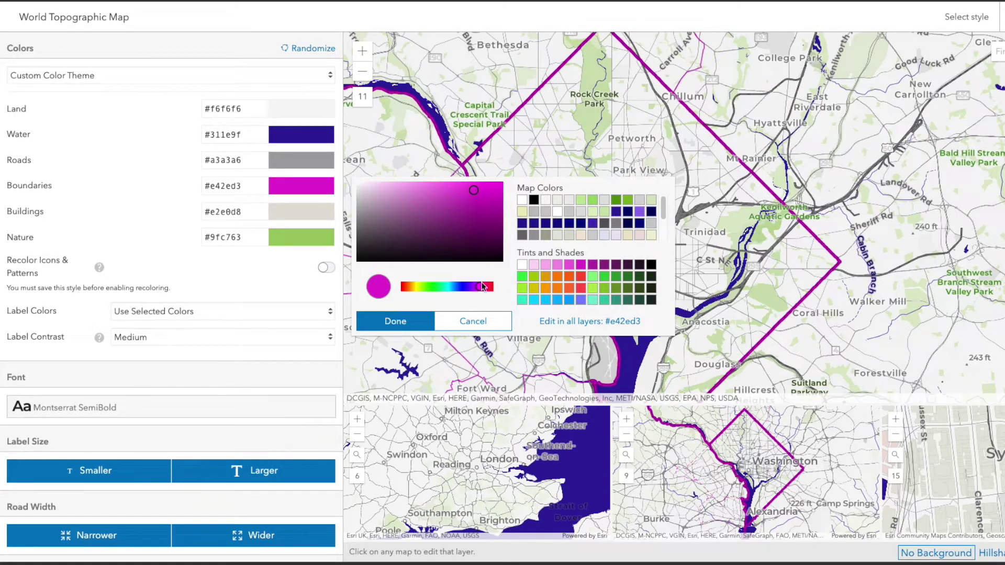
drag(483, 286, 479, 291)
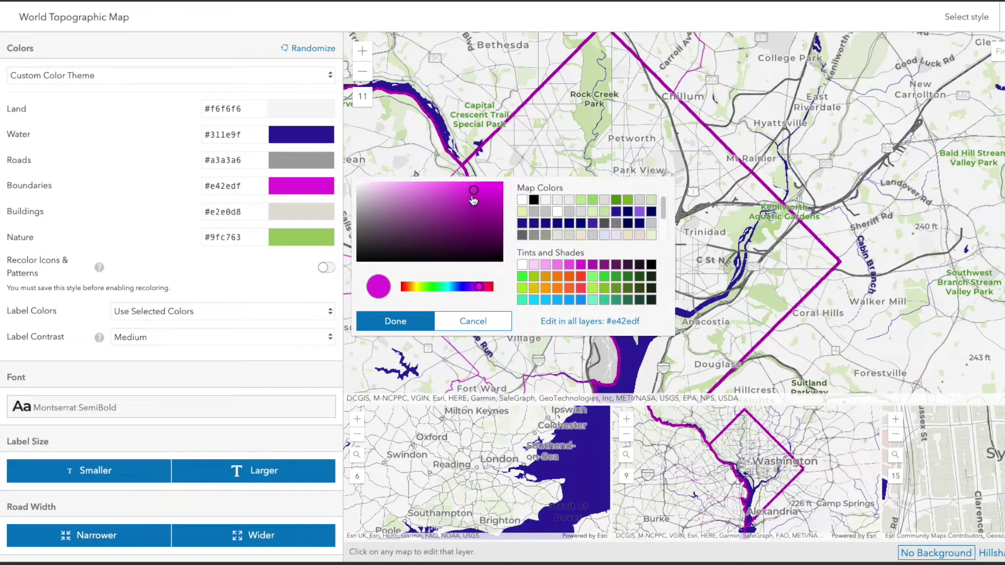
drag(472, 197, 467, 185)
click(406, 321)
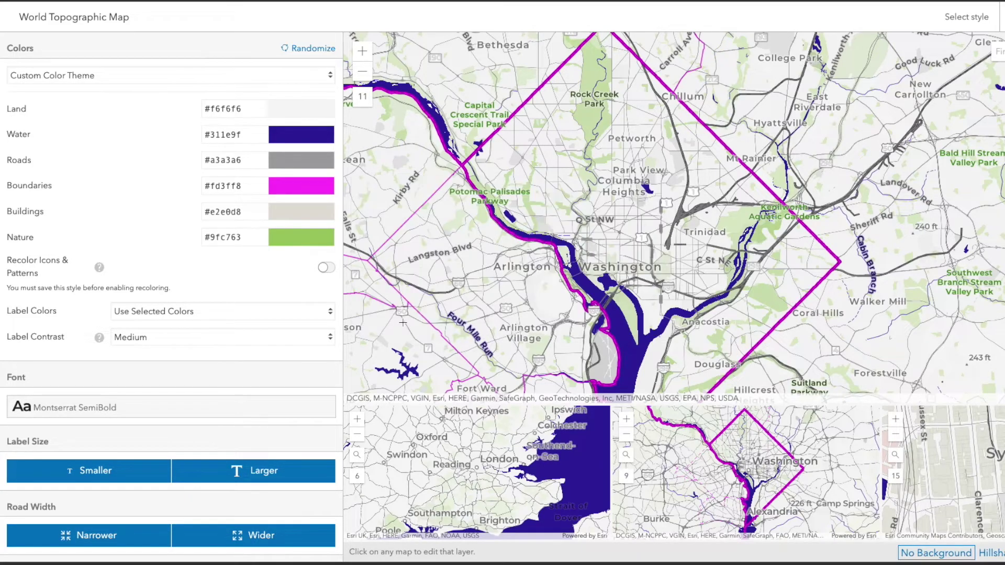
Set the buildings colour to medium grey #9c999e
click(305, 212)
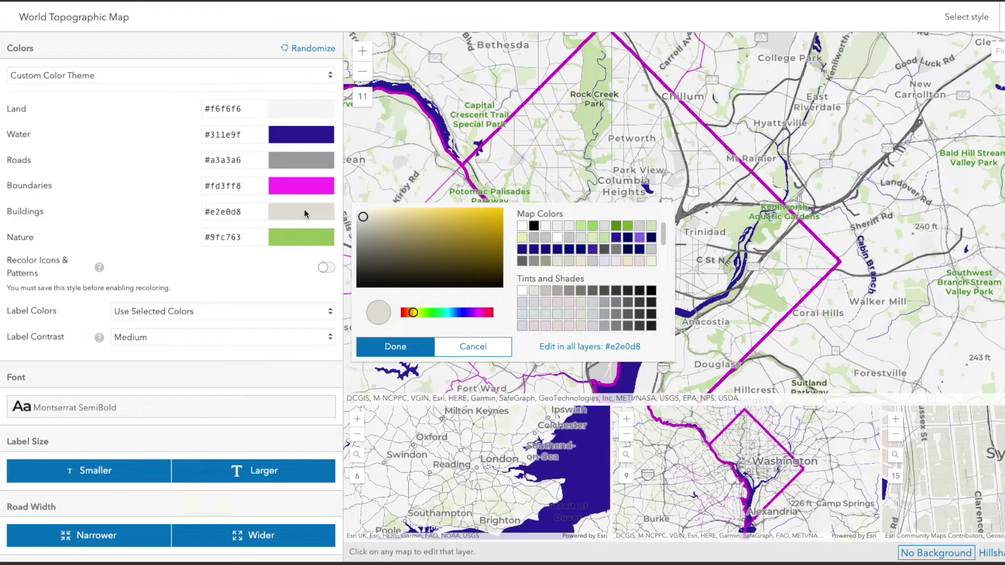
click(470, 312)
click(362, 239)
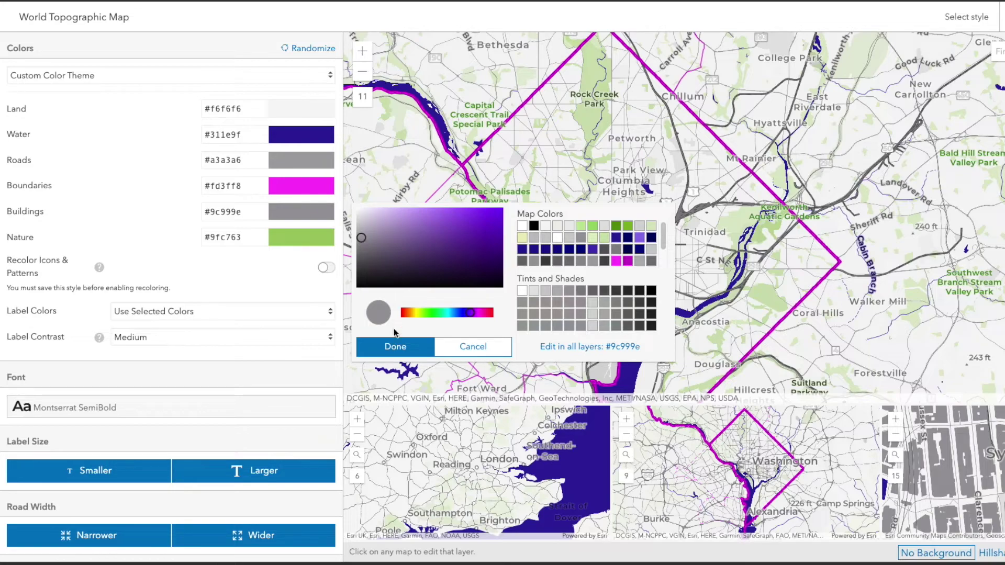
click(395, 345)
Set the nature areas colour to off-white #f6f6f6 and recentre the map on Washington
click(325, 239)
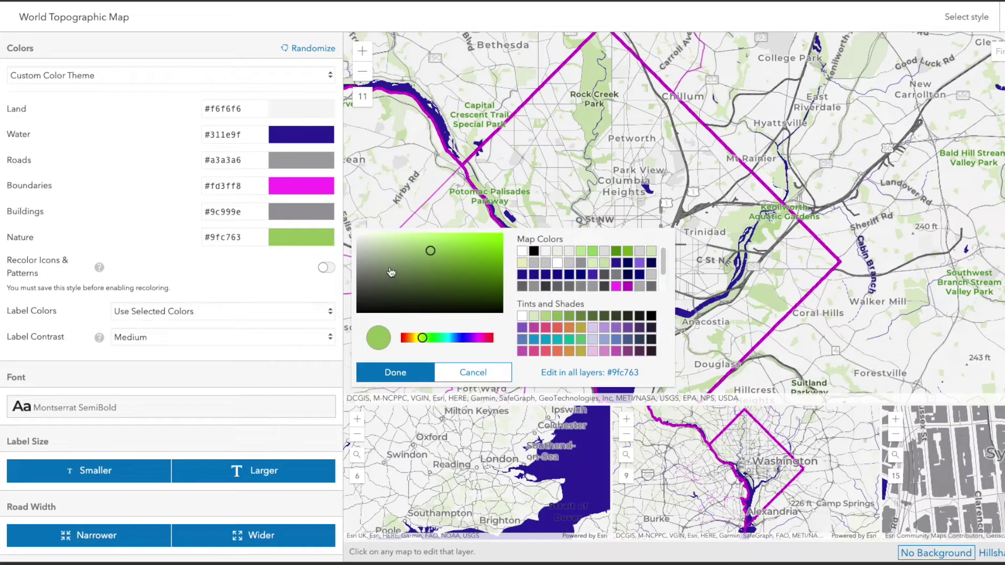
click(467, 339)
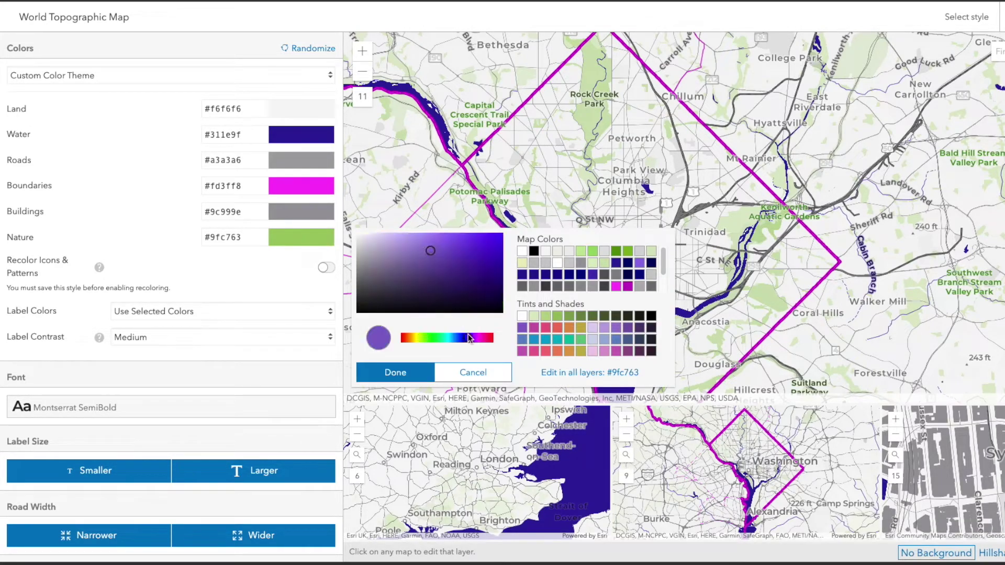
click(354, 234)
click(357, 238)
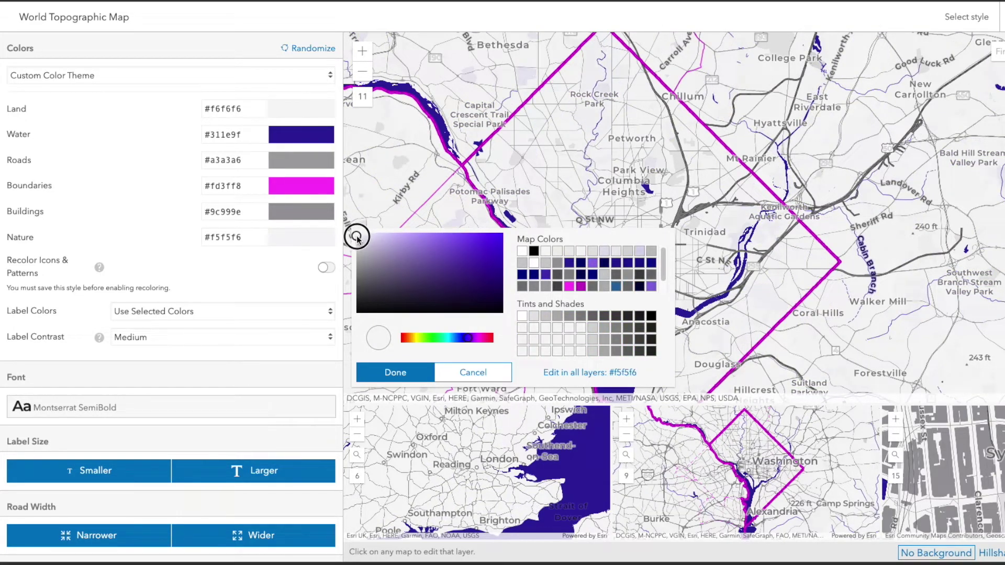
click(392, 371)
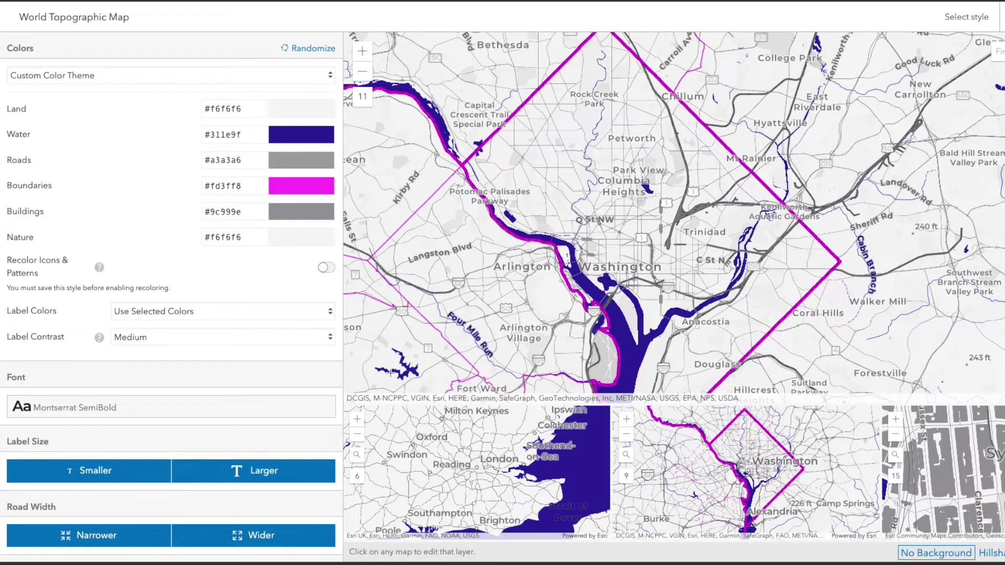
drag(668, 295, 739, 245)
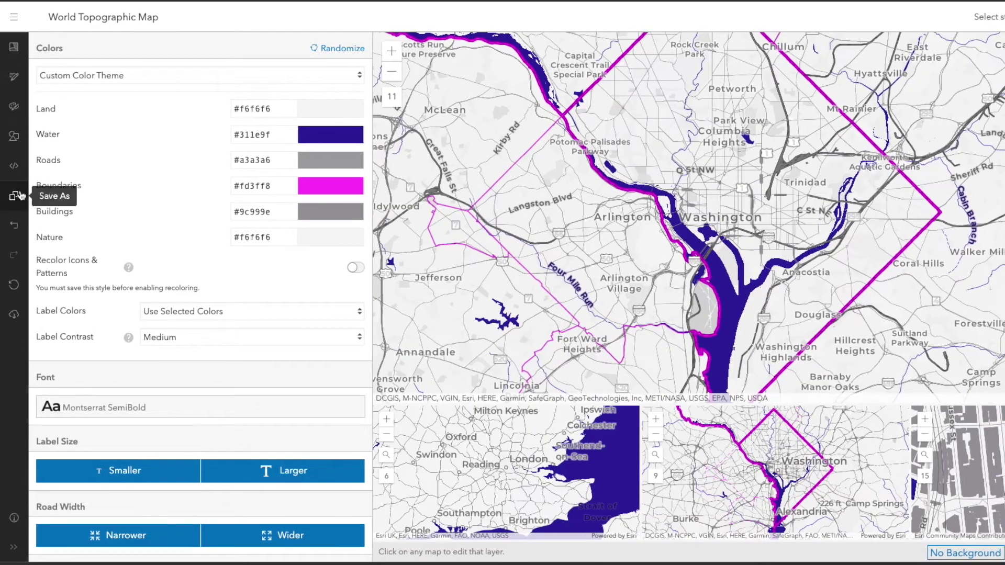
Save the style as a new copy titled 'Heritage Museums in DC'
click(19, 195)
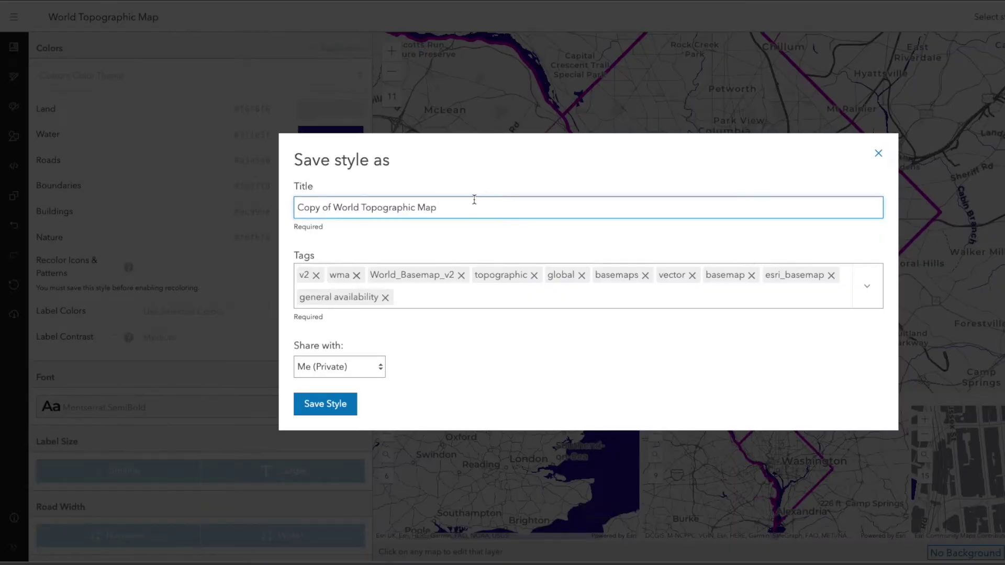
drag(475, 199, 303, 202)
text(Heritage Museums in DC)
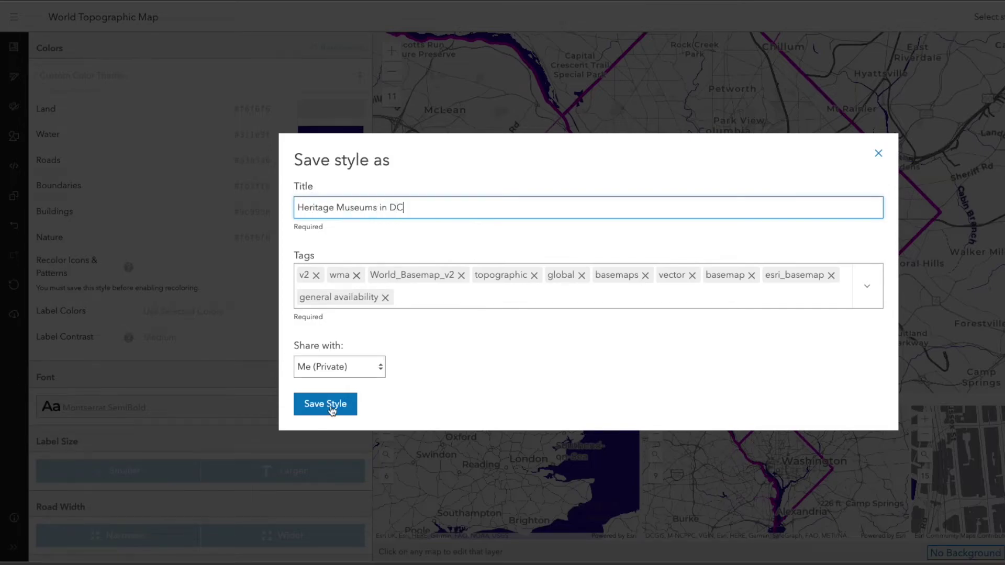
click(330, 408)
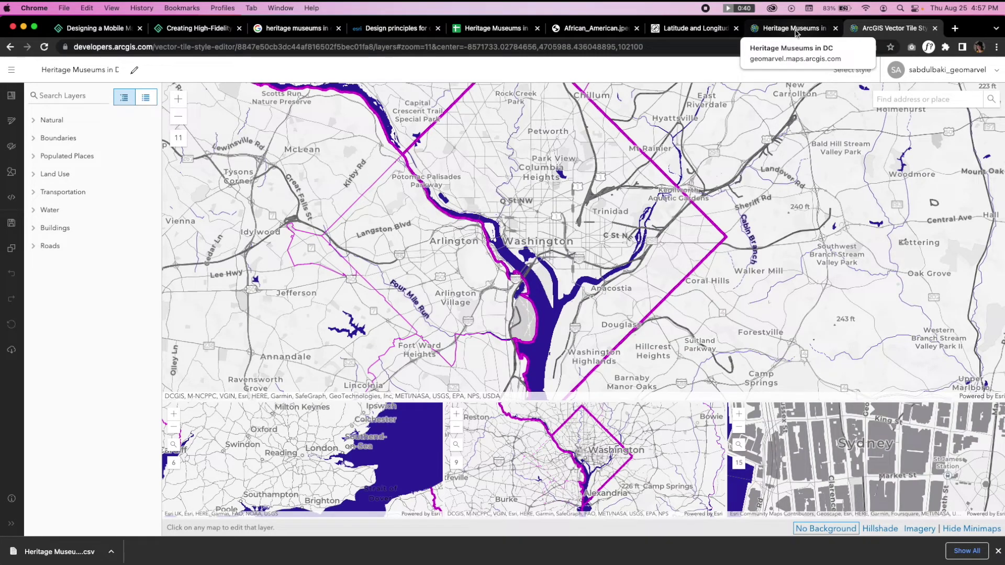
In the museum map, swap the Topographic basemap for the Heritage Museums in DC tile layer
click(796, 31)
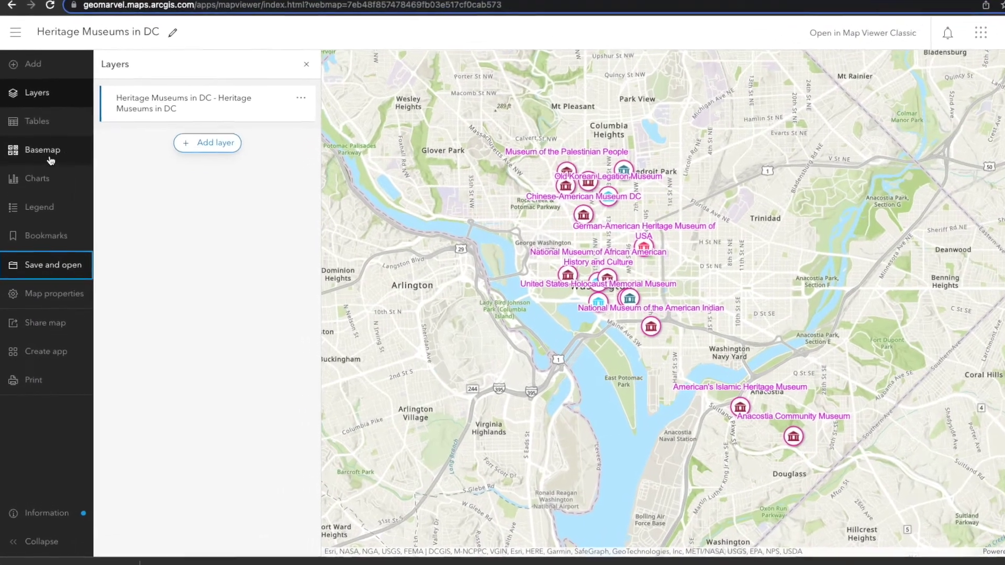
click(40, 179)
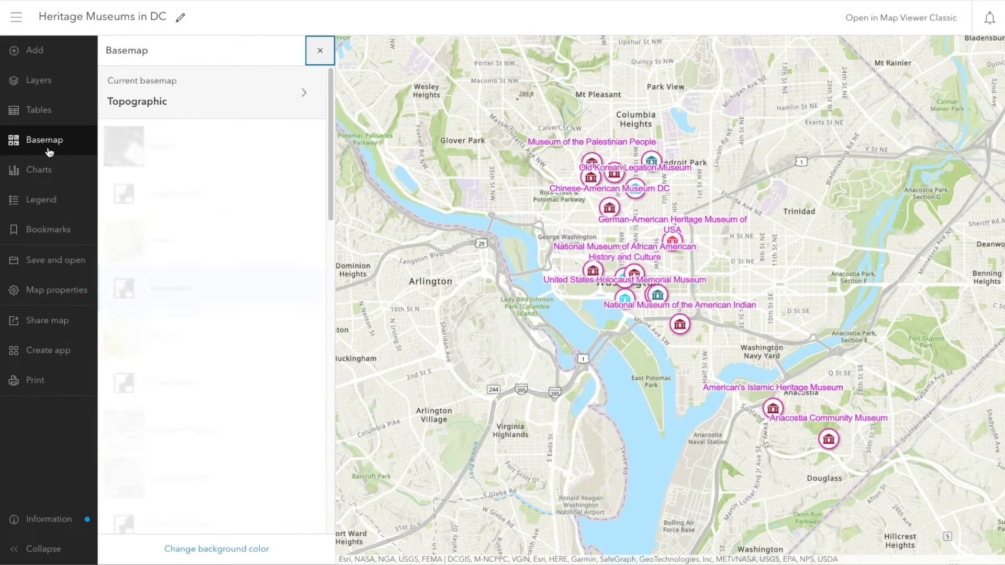
click(165, 104)
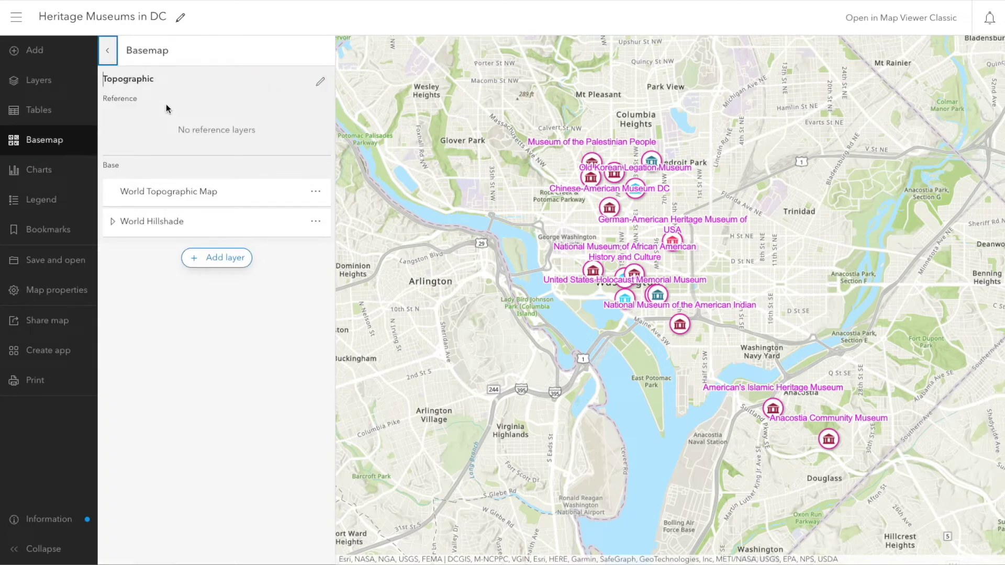
click(207, 258)
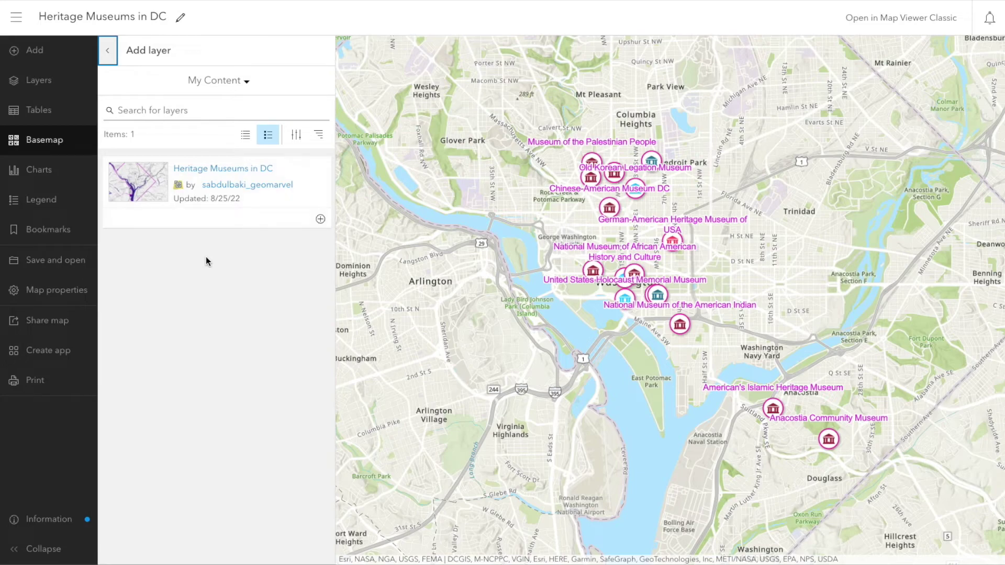
click(231, 168)
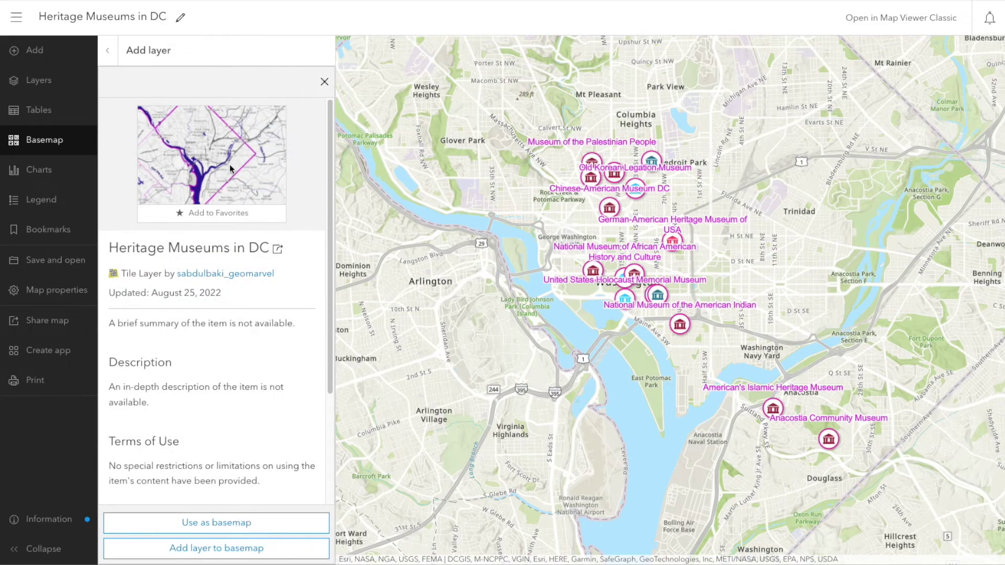
click(225, 521)
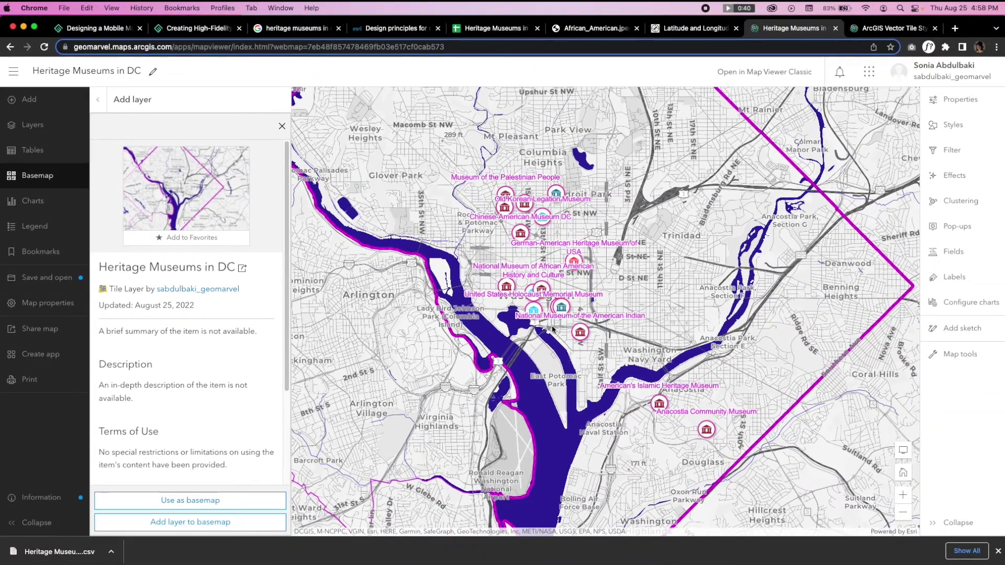
Save the latest style edits in the style editor, then reload the museum map page
click(868, 29)
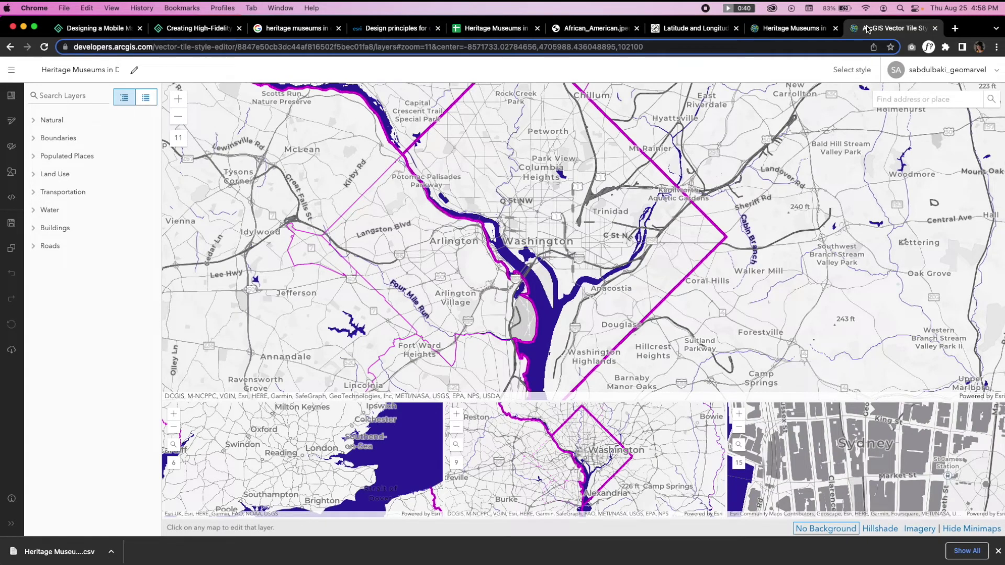
click(11, 223)
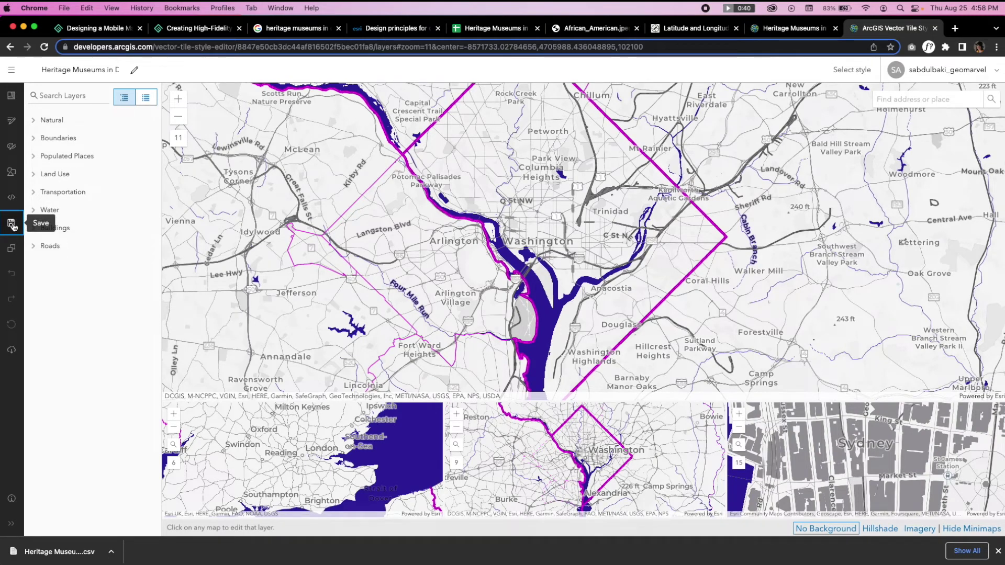
click(794, 28)
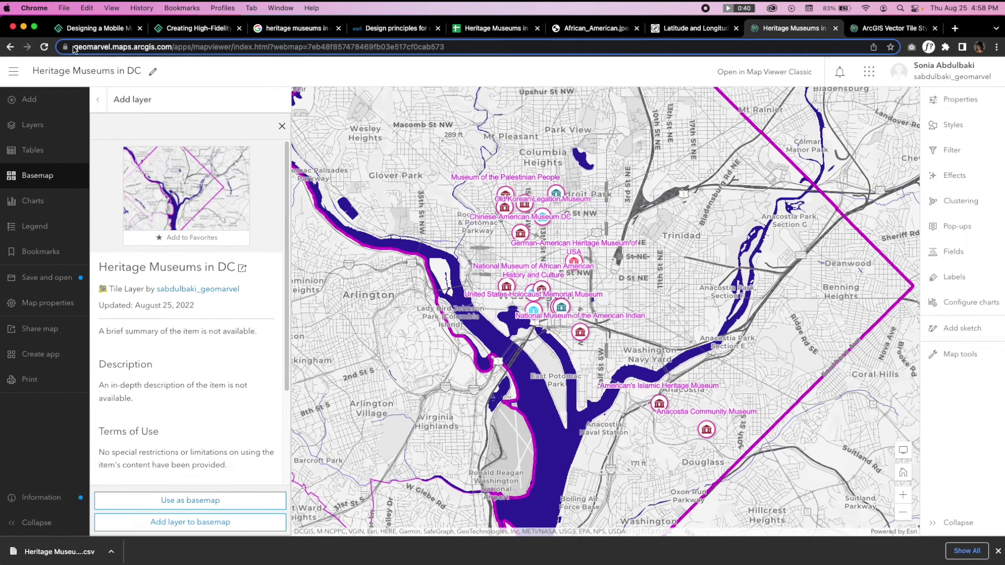
click(44, 46)
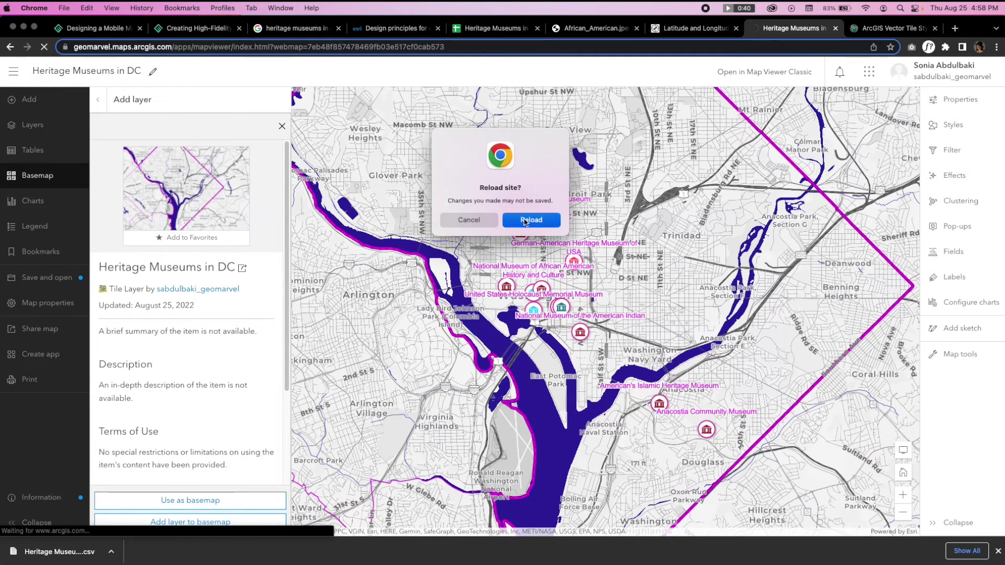
click(525, 220)
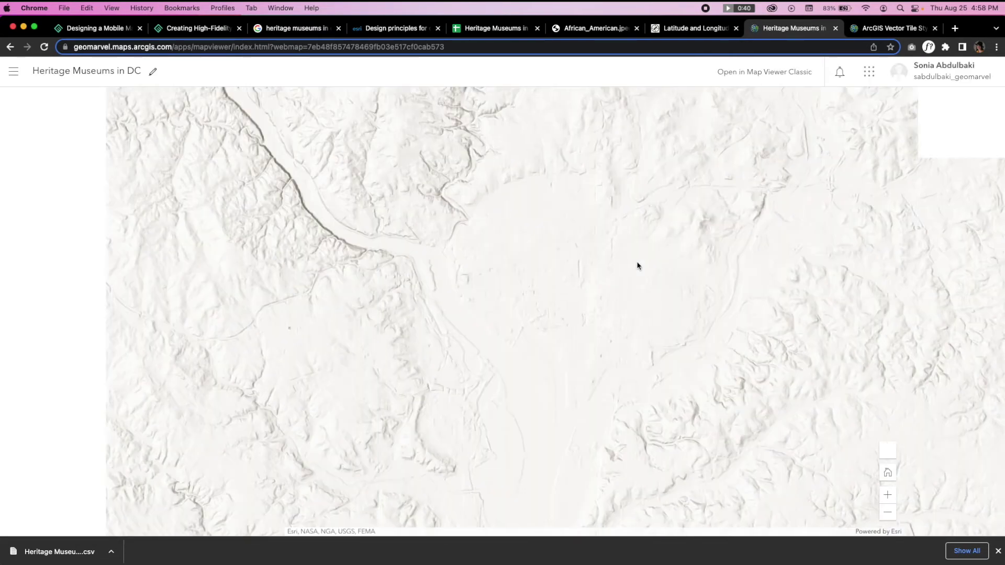